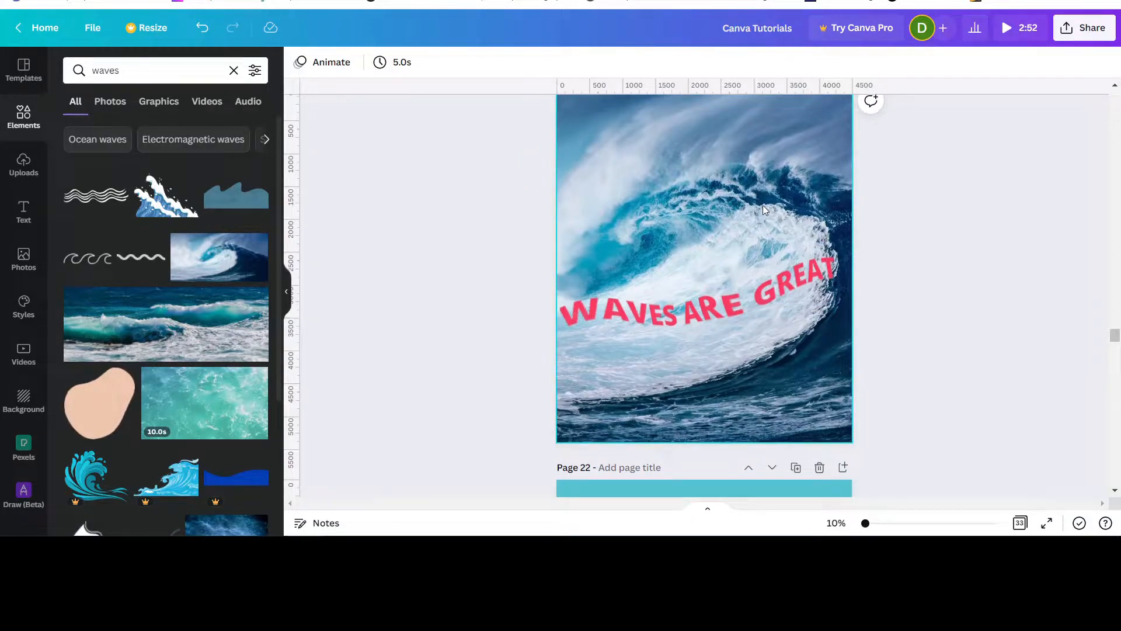
Add a new blank page directly after the page 19 WAVES design.
scroll(763, 205, "up", 10)
scroll(764, 204, "up", 5)
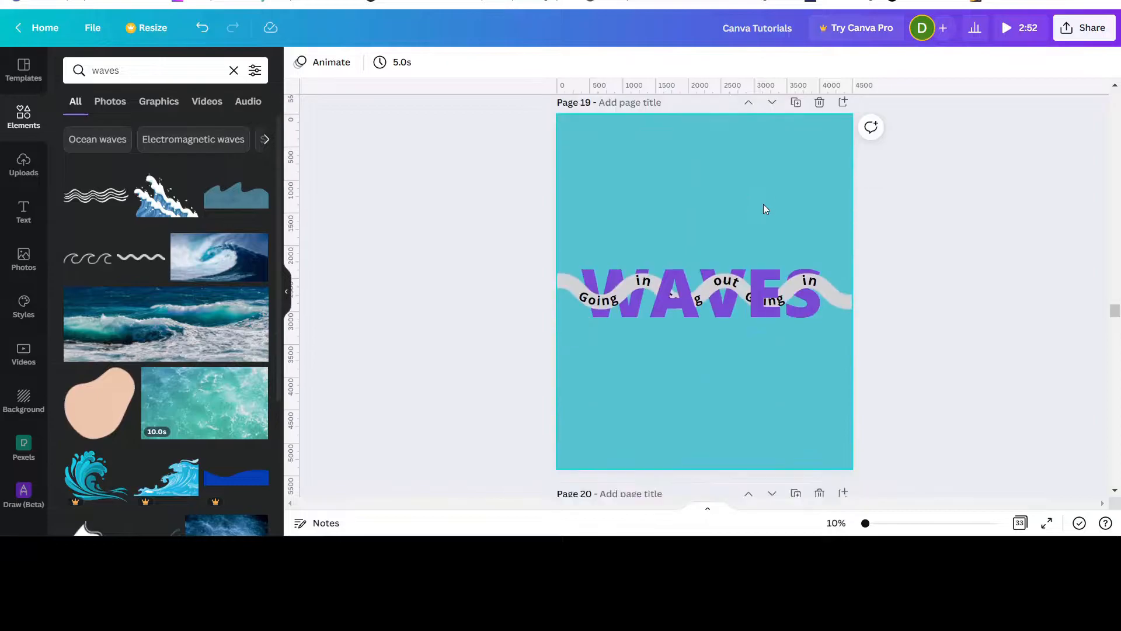
scroll(764, 208, "up", 1)
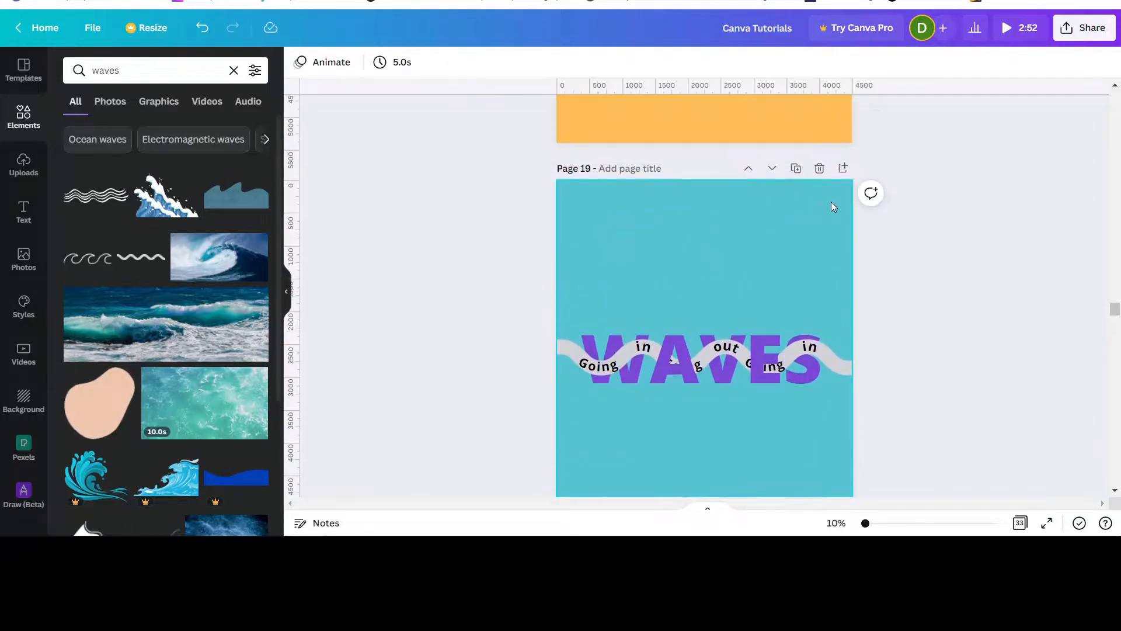
left_click(843, 170)
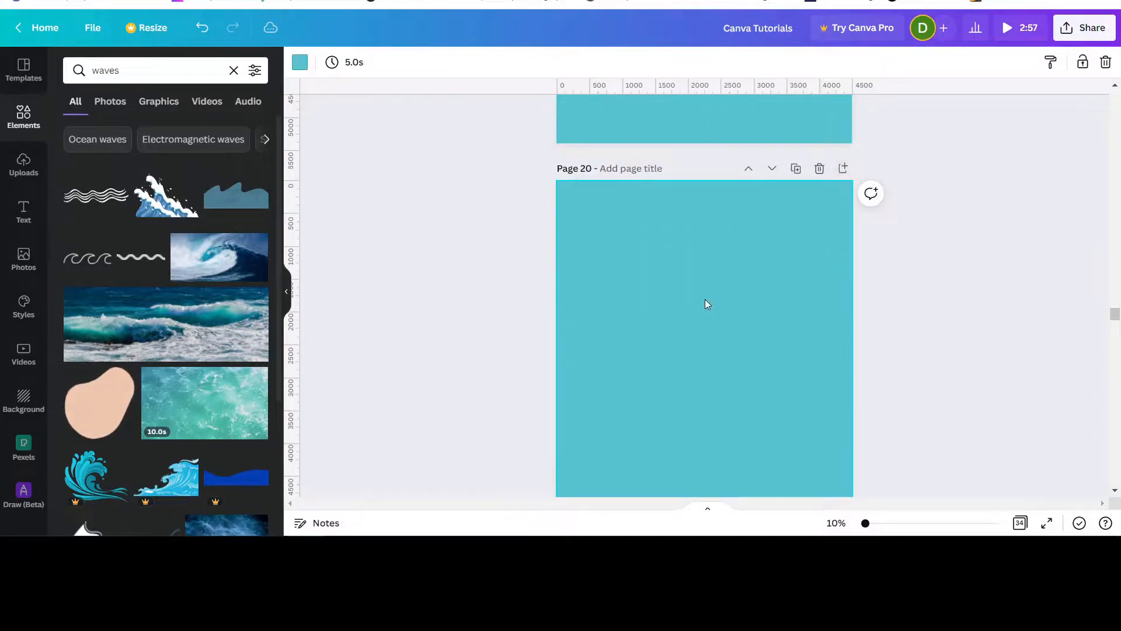
scroll(706, 297, "down", 2)
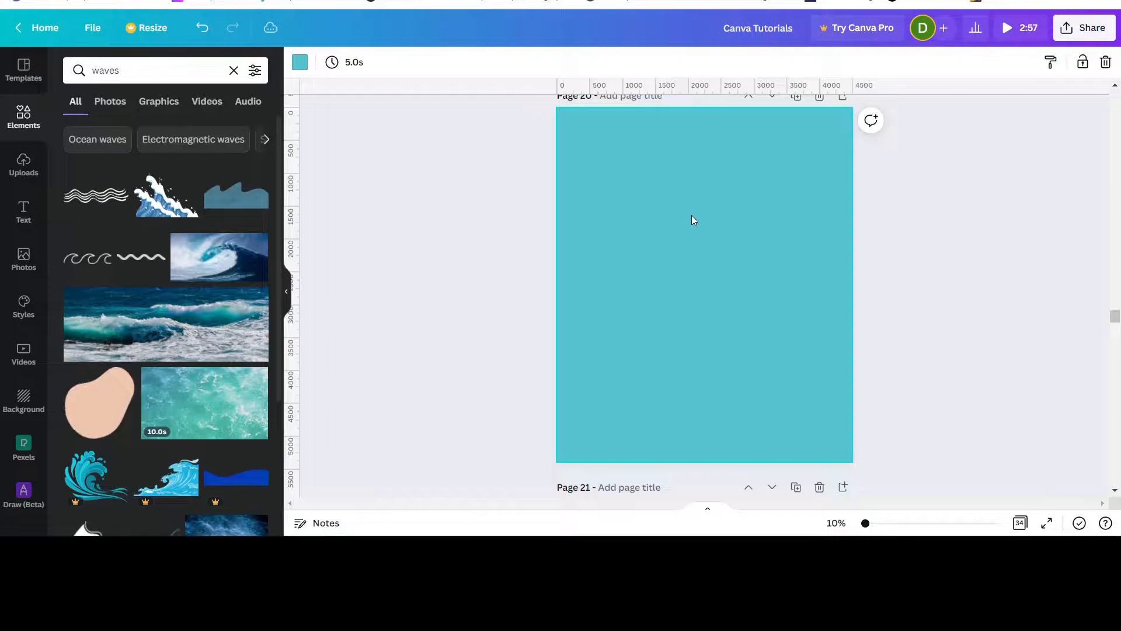
Change the new page's background from light turquoise to the dark teal document colour.
left_click(300, 64)
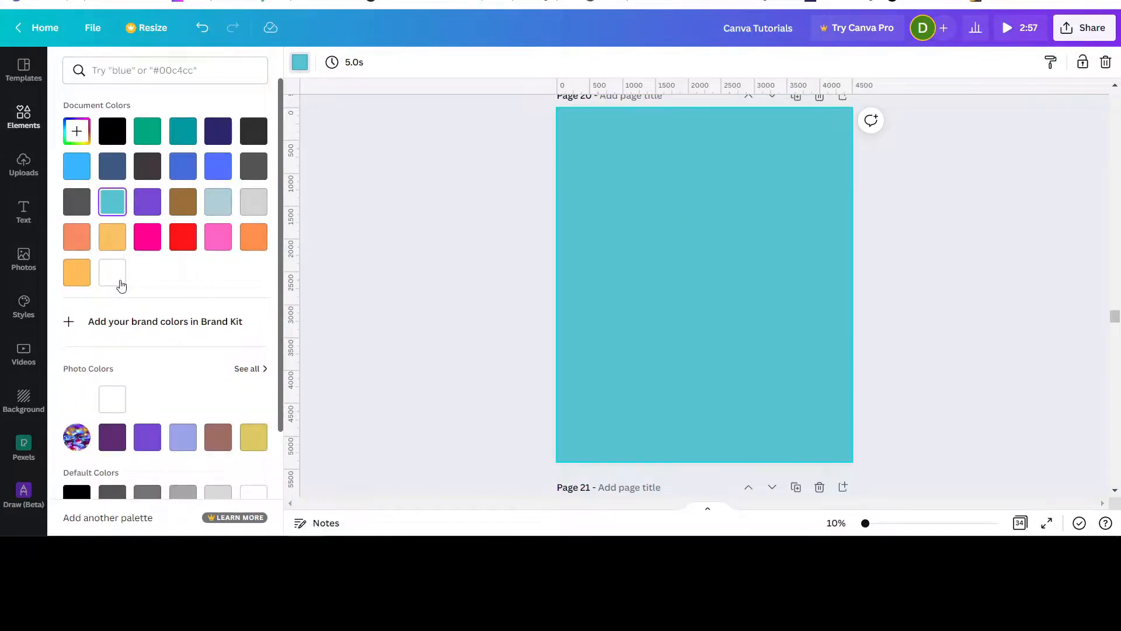
key("Delete")
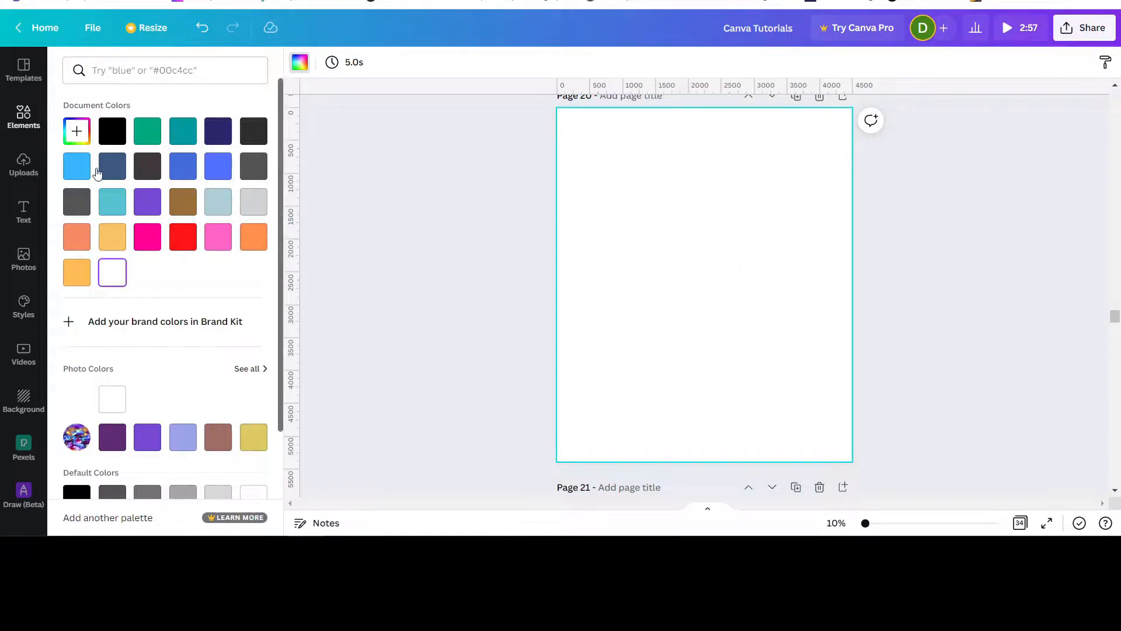
left_click(153, 133)
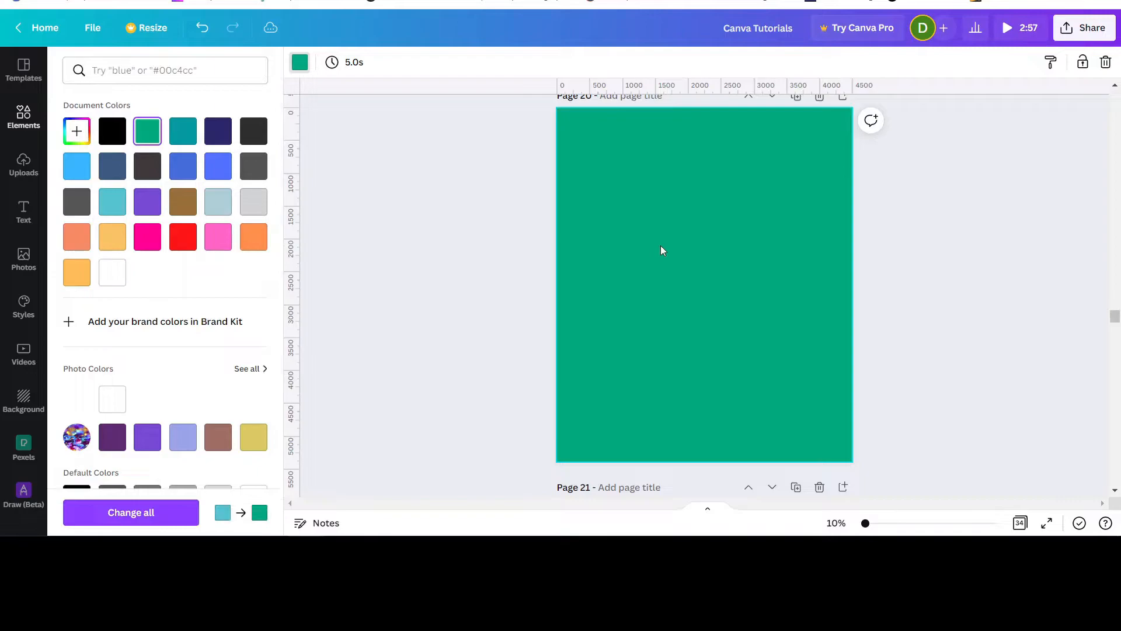
left_click(190, 135)
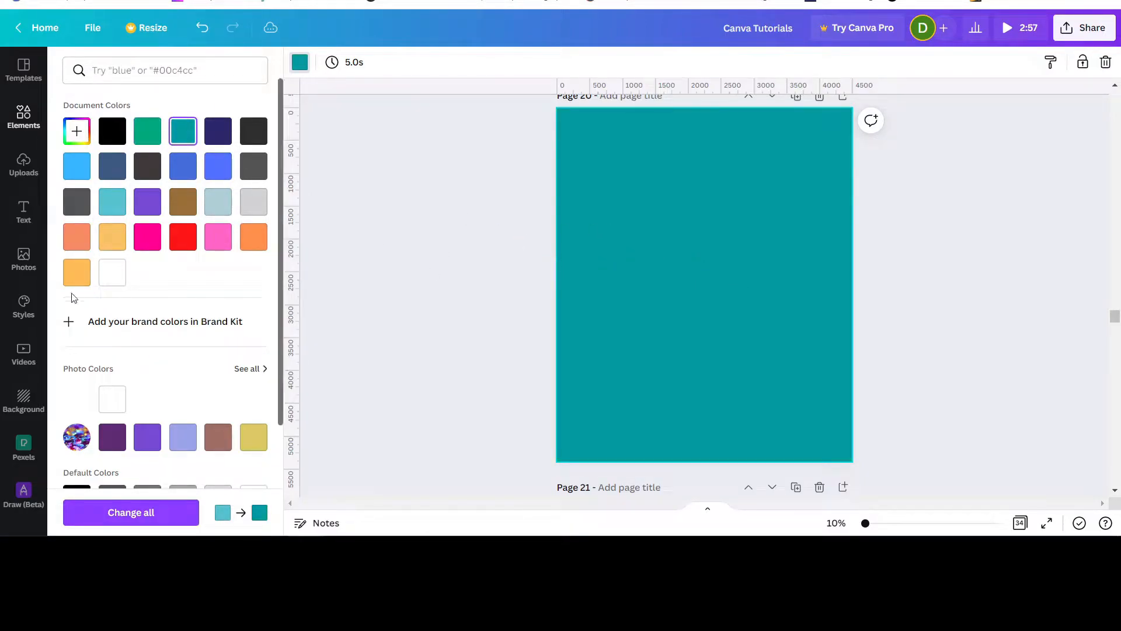
Bring up the text options and examine the WAVES and WAVES ARE GREAT example pages around the blank teal page.
left_click(23, 214)
scroll(847, 296, "up", 5)
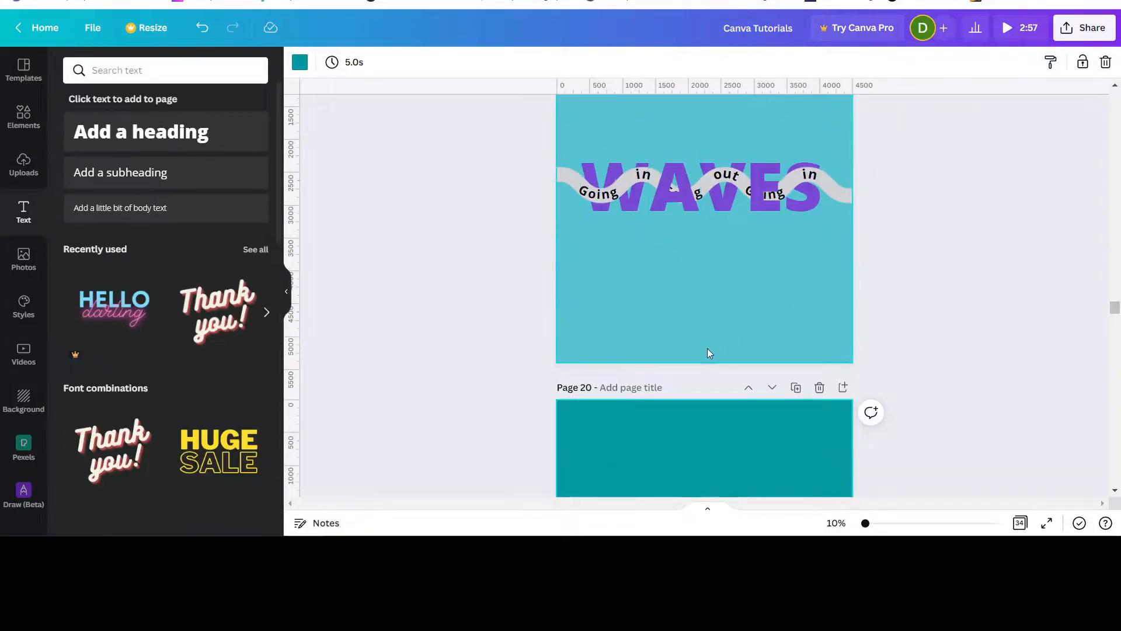
scroll(710, 389, "down", 3)
scroll(706, 373, "down", 3)
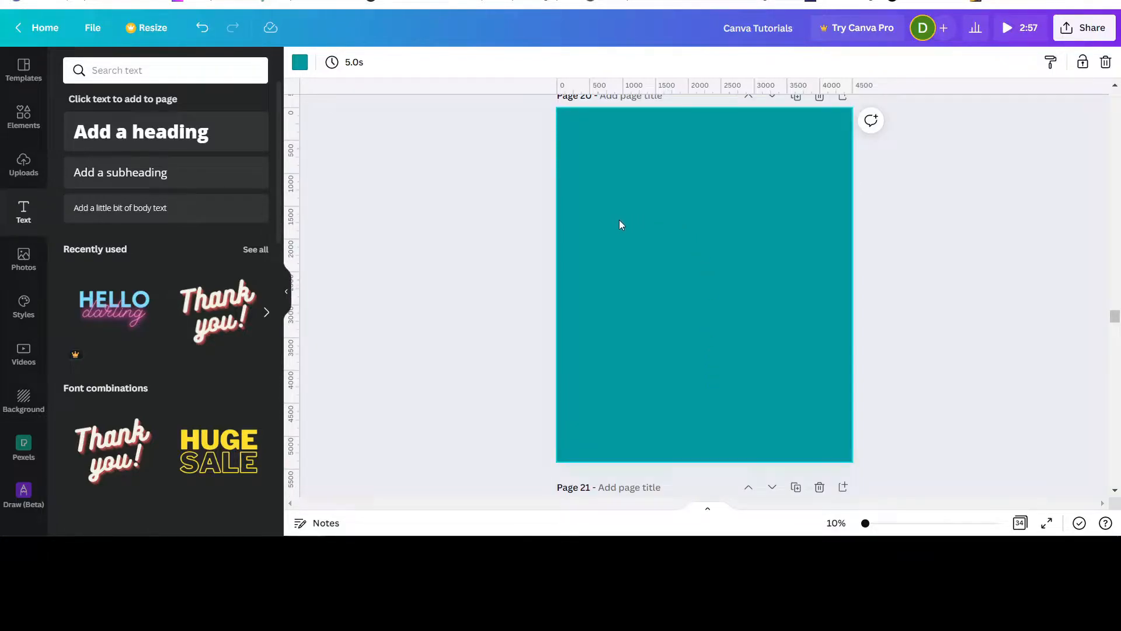
scroll(713, 255, "down", 5)
scroll(713, 255, "down", 9)
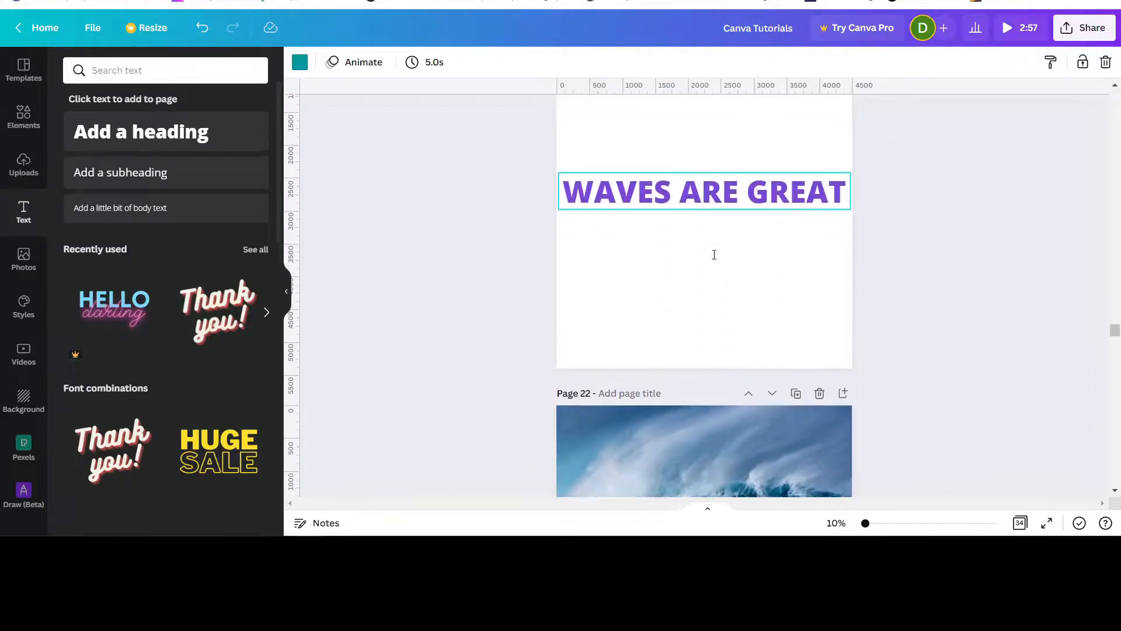
scroll(713, 308, "up", 8)
scroll(718, 295, "up", 14)
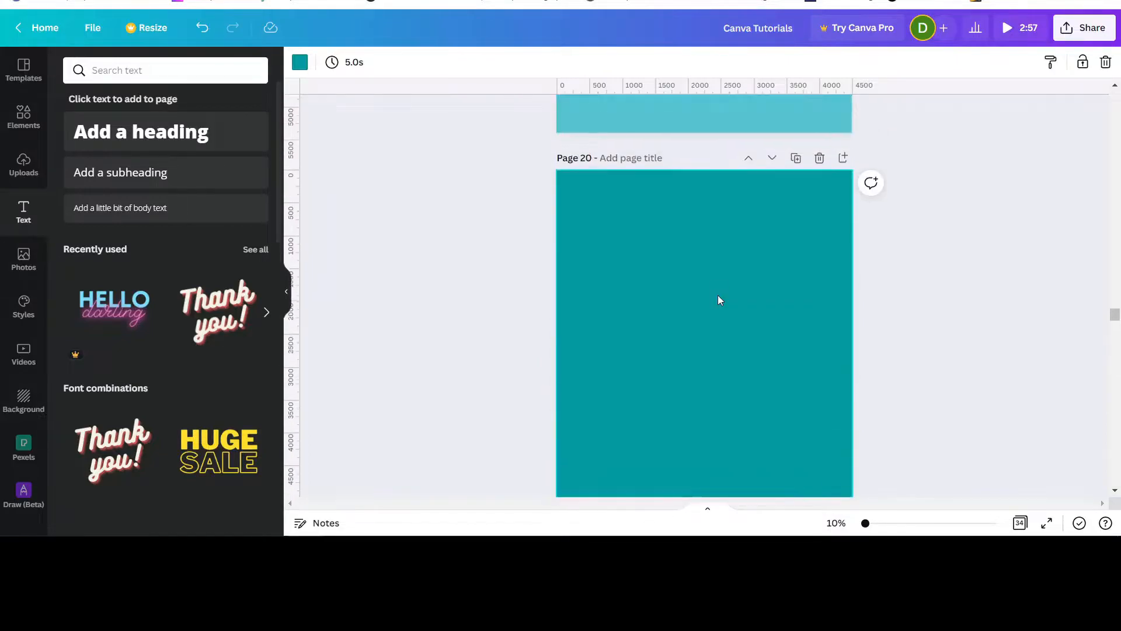
scroll(720, 293, "down", 1)
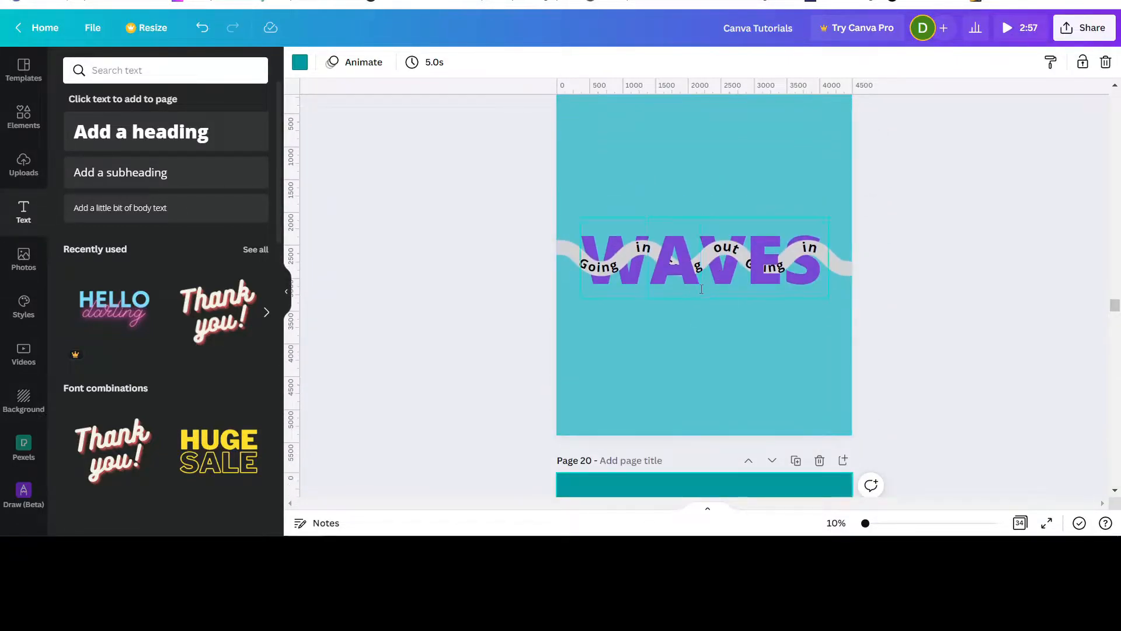
scroll(686, 277, "down", 4)
scroll(683, 276, "down", 3)
scroll(700, 234, "up", 7)
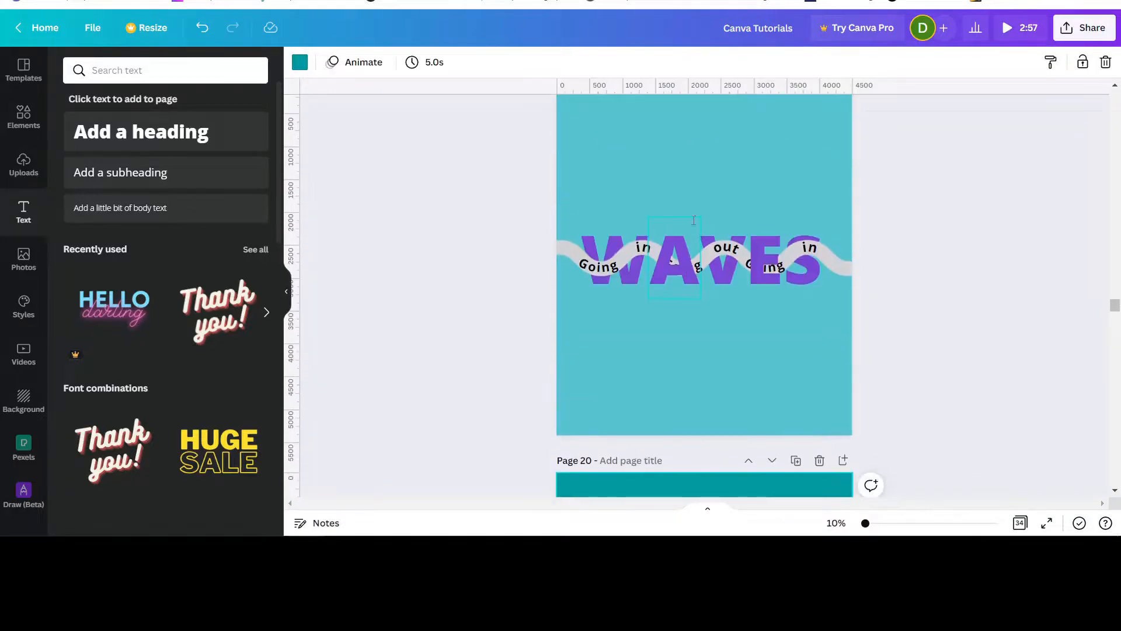
scroll(722, 152, "down", 4)
scroll(720, 166, "down", 3)
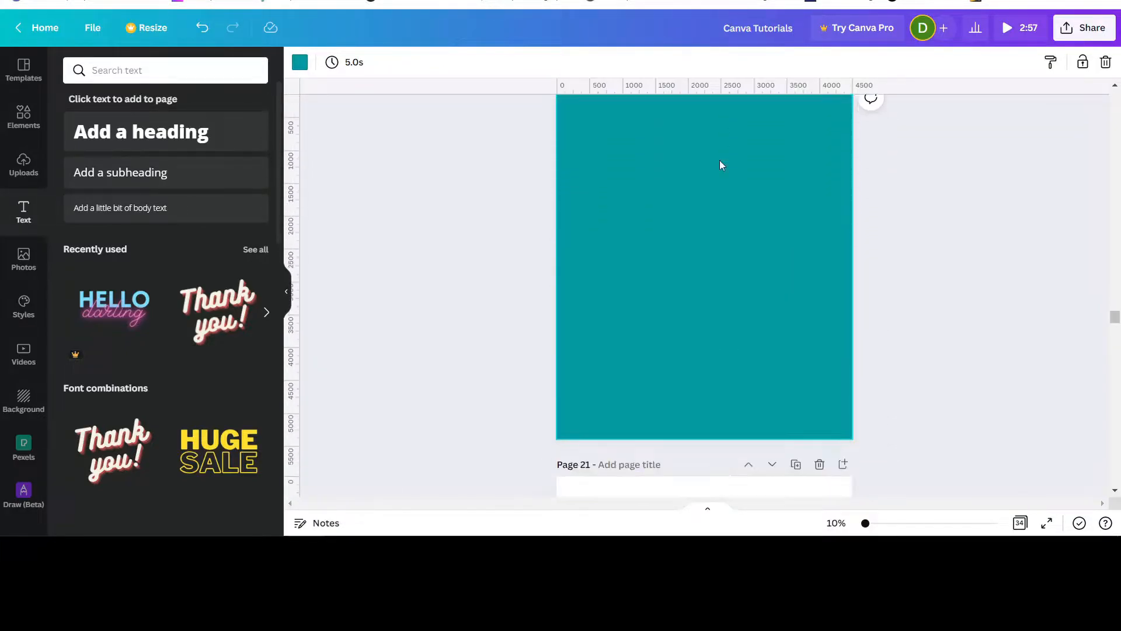
scroll(698, 287, "up", 1)
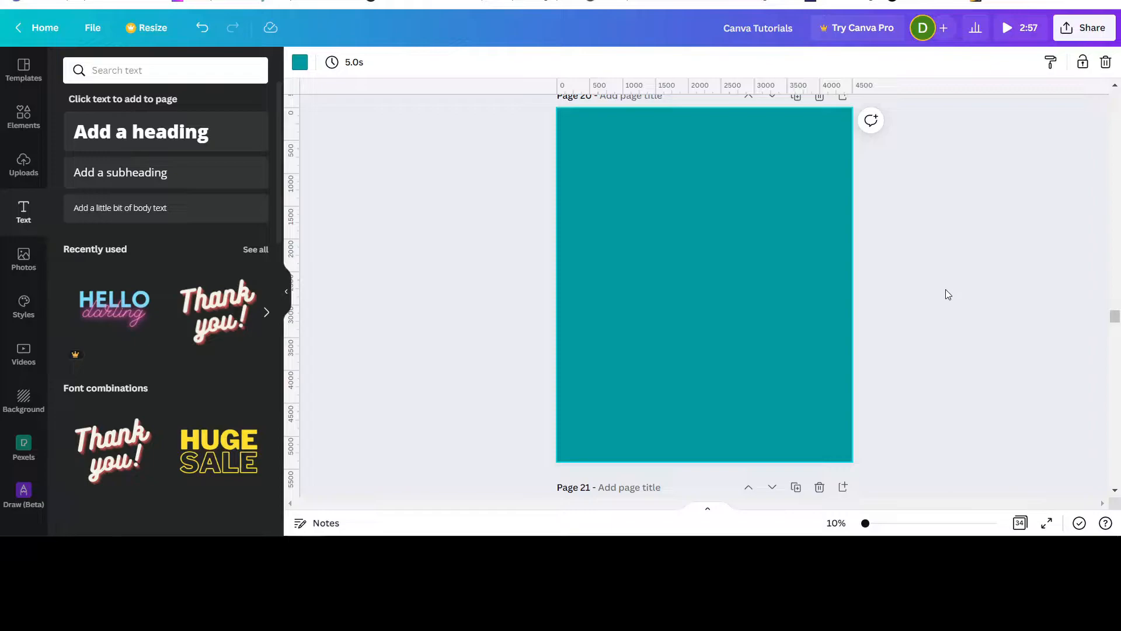
Add a heading to the teal page containing only the letter W.
left_click(203, 138)
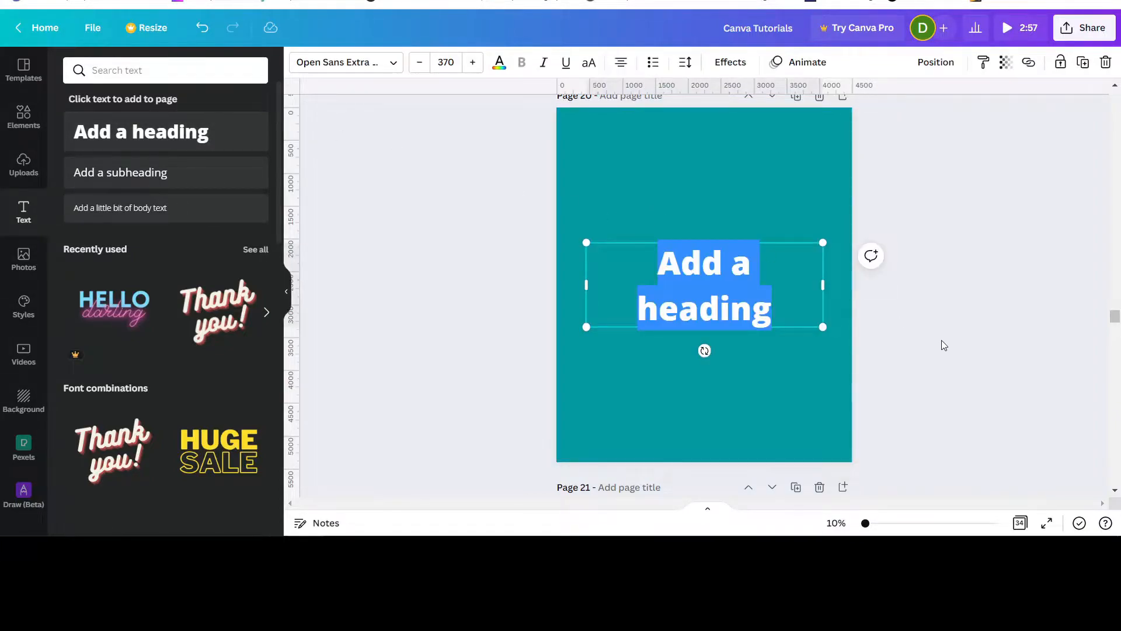
type("W")
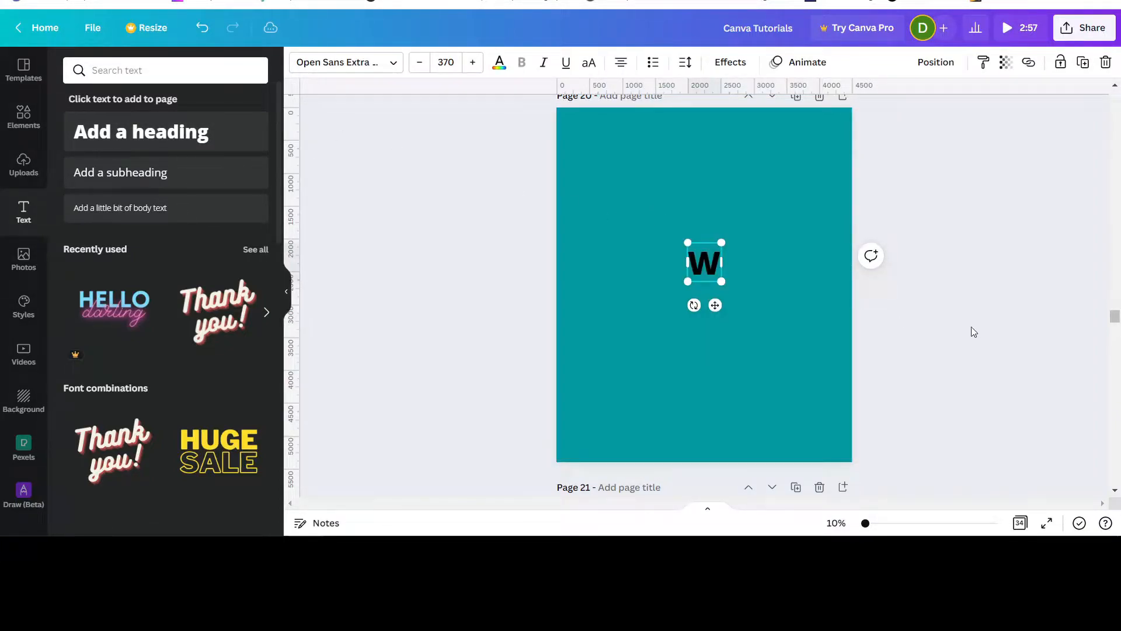
left_click(748, 294)
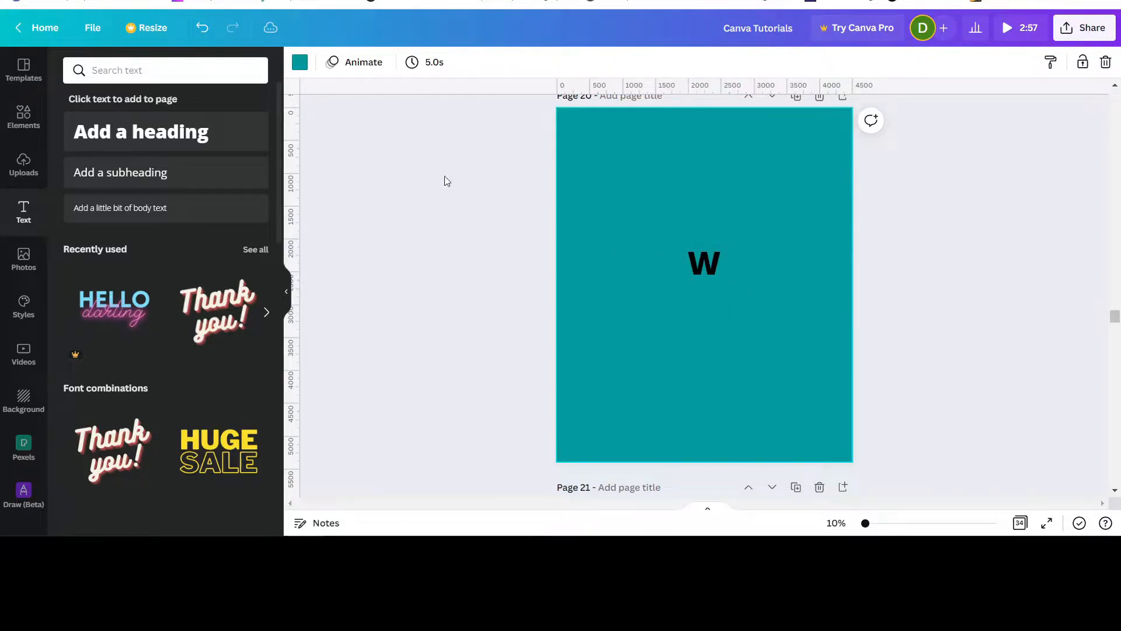
Add more headings, spread them apart from the W, and change the one reading AV to a capital A.
left_click(200, 130)
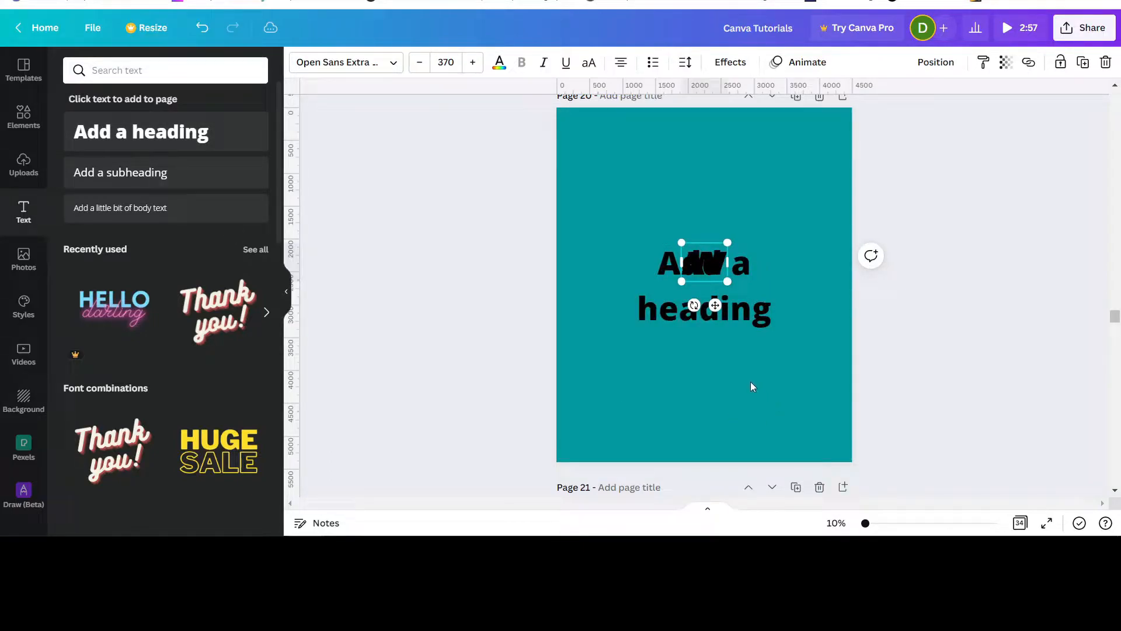
left_click_drag(718, 277, 725, 356)
left_click_drag(705, 263, 623, 243)
double_click(619, 244)
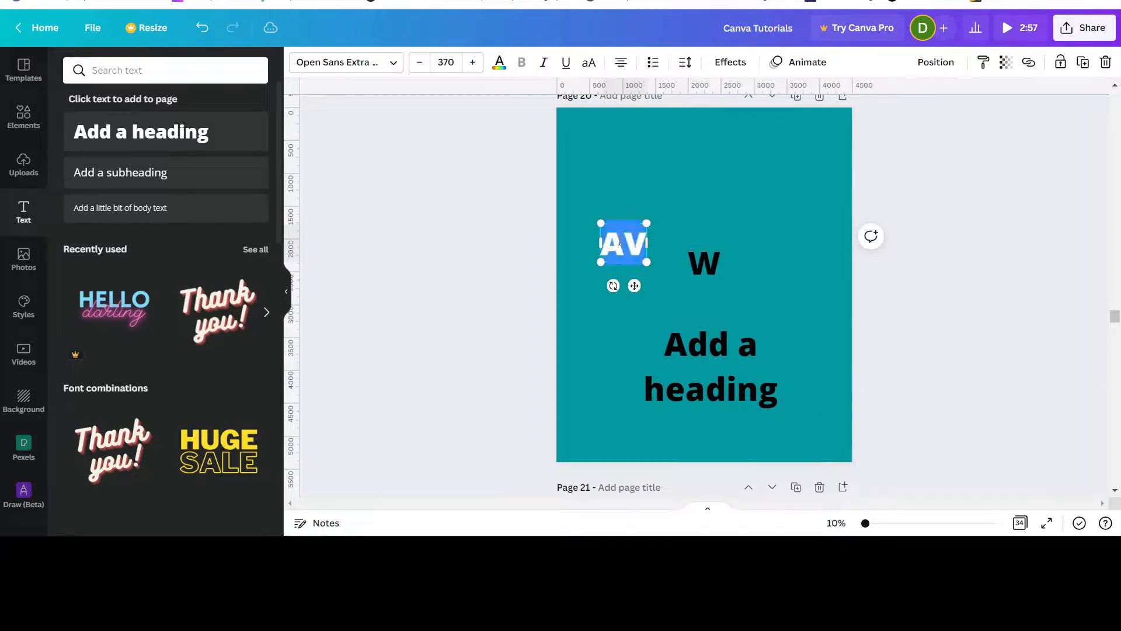
type("a")
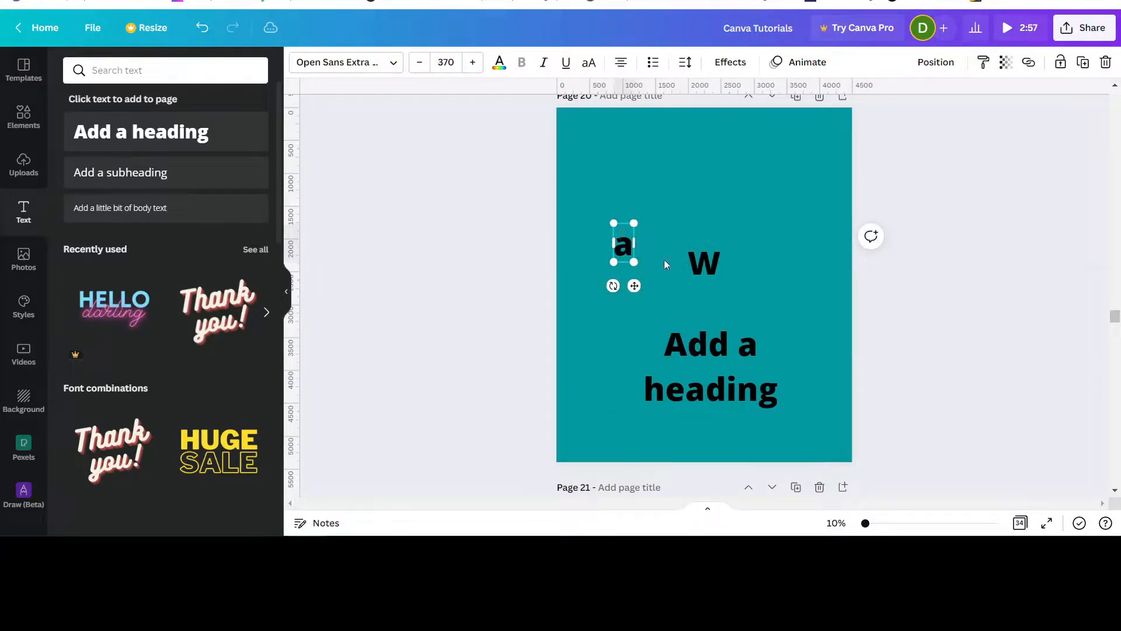
key("BackSpace")
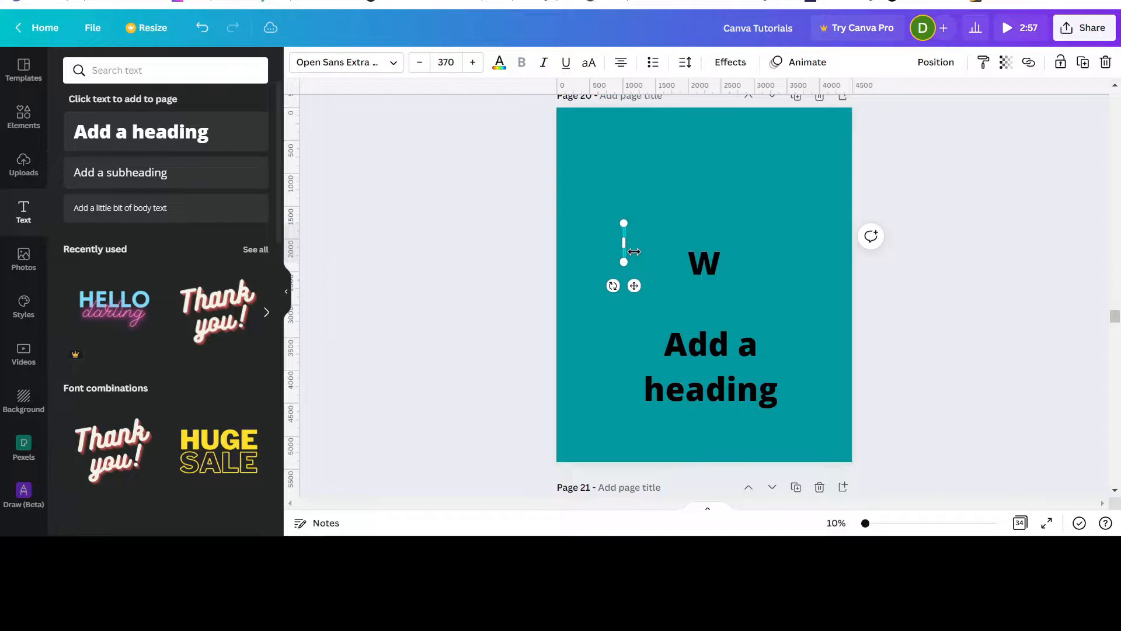
type("A")
Replace the remaining placeholder heading's text with the letter V.
left_click(718, 362)
left_click(721, 356)
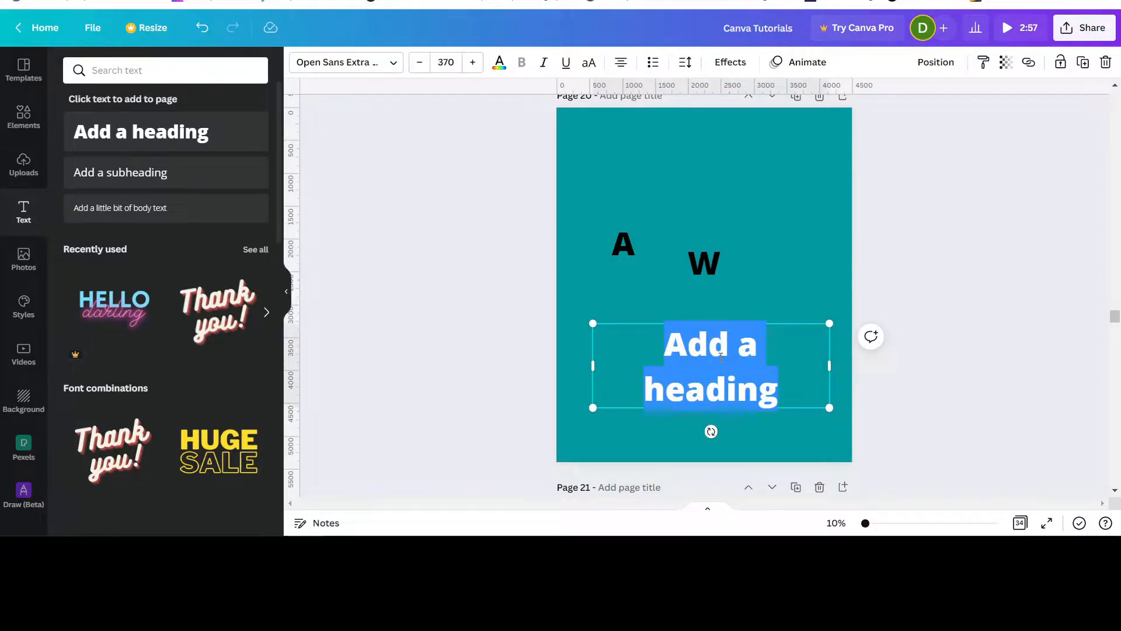
type("V")
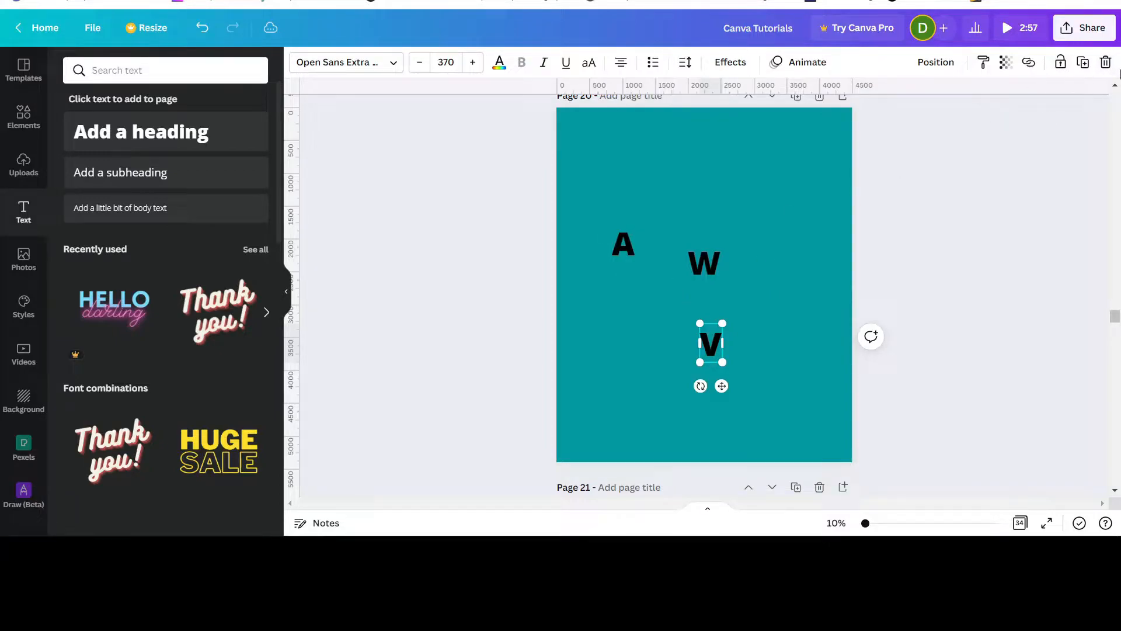
Duplicate the V, place the copy beside it, and change its text to E.
left_click(1083, 65)
left_click_drag(709, 345, 772, 350)
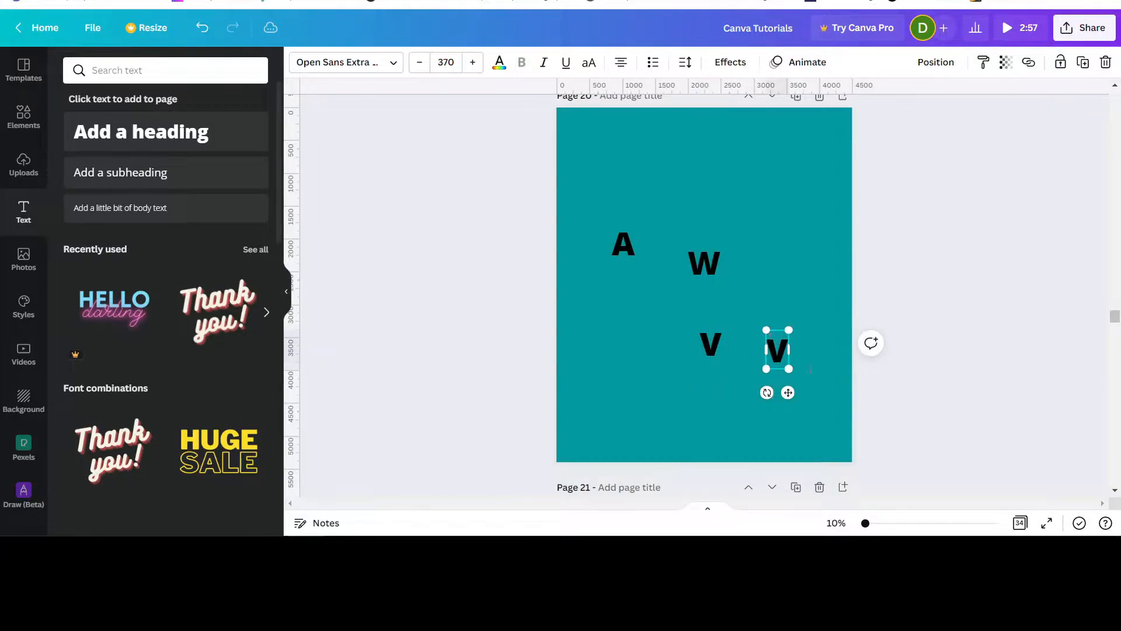
double_click(783, 351)
type("E")
Duplicate the E, move the copy to an empty area of the upper page, and change its text to S.
left_click(1083, 62)
left_click_drag(843, 351, 764, 210)
double_click(764, 210)
type("S")
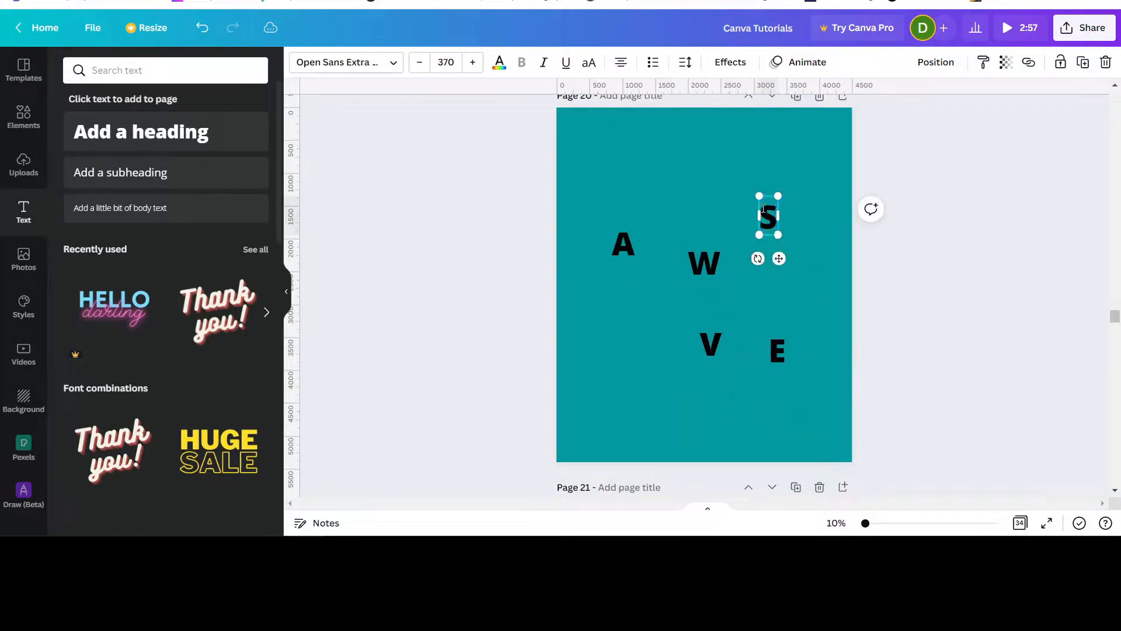
Arrange the five separate letters in one row across the middle of the page to spell WAVES.
left_click_drag(698, 264, 599, 285)
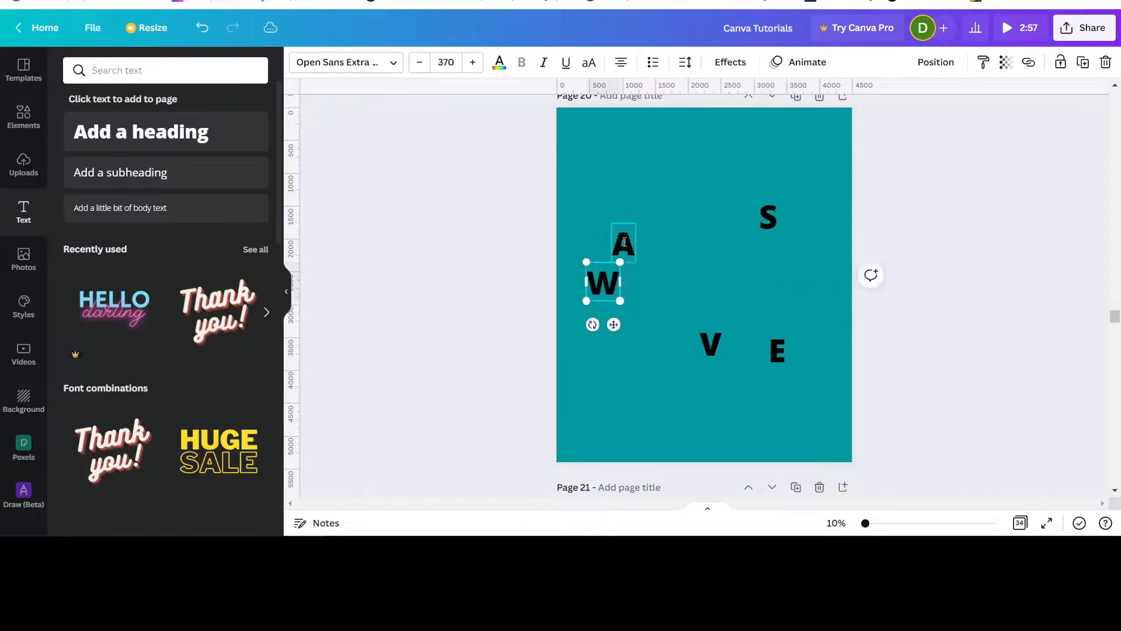
left_click_drag(627, 241, 643, 284)
left_click(710, 354)
left_click_drag(711, 354, 667, 292)
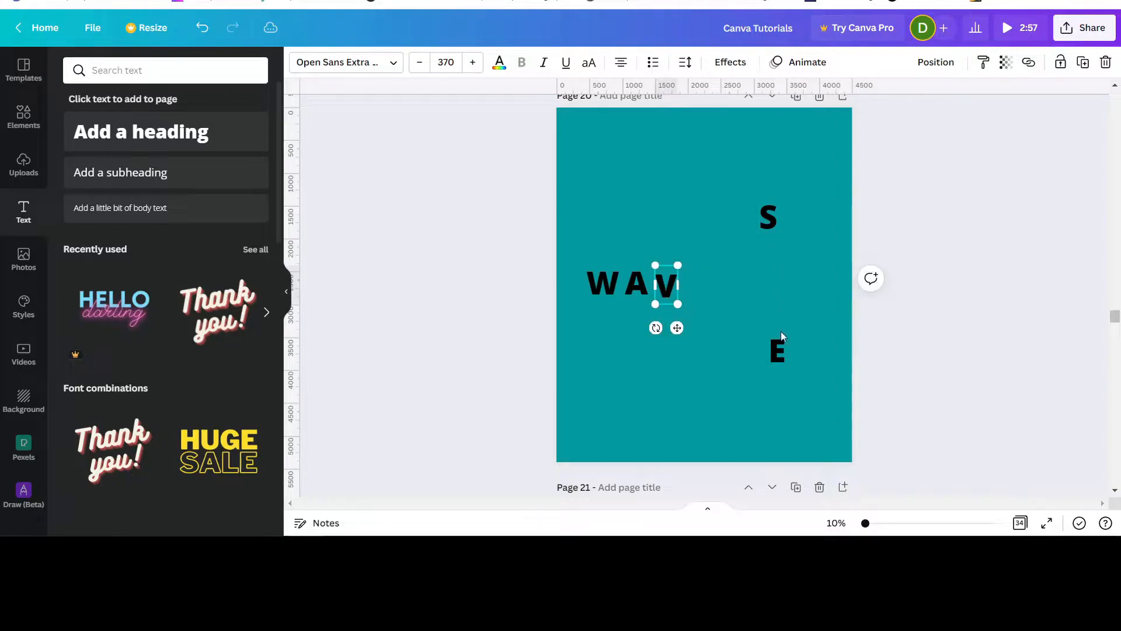
left_click_drag(777, 350, 700, 285)
left_click(767, 222)
left_click_drag(767, 224, 719, 291)
left_click_drag(626, 284, 631, 286)
left_click_drag(605, 280, 612, 284)
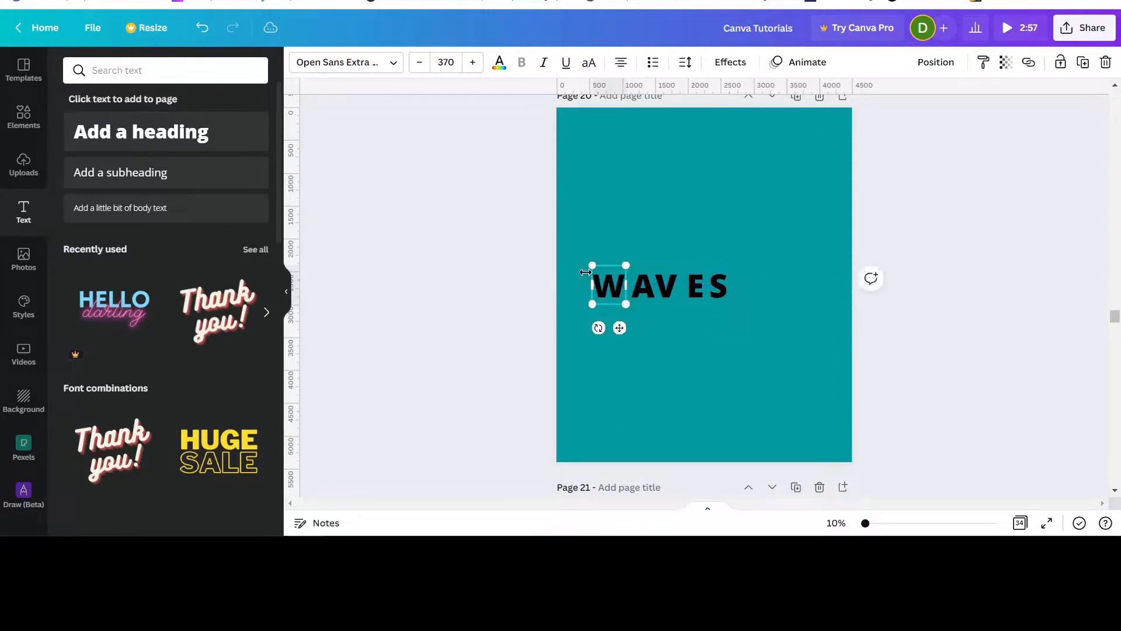
Group the five letters, enlarge the group to about font size 729 so it nearly spans the page, and move it near the page's top.
left_click_drag(565, 246, 766, 342)
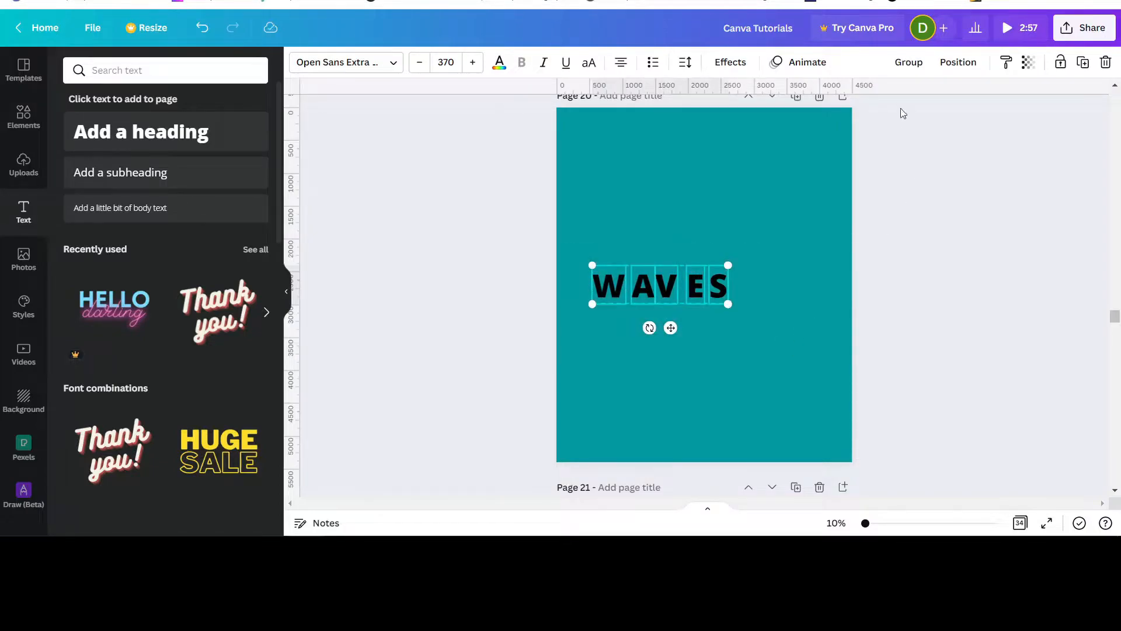
left_click(909, 63)
left_click_drag(728, 304, 833, 356)
left_click_drag(582, 266, 560, 261)
left_click(759, 395)
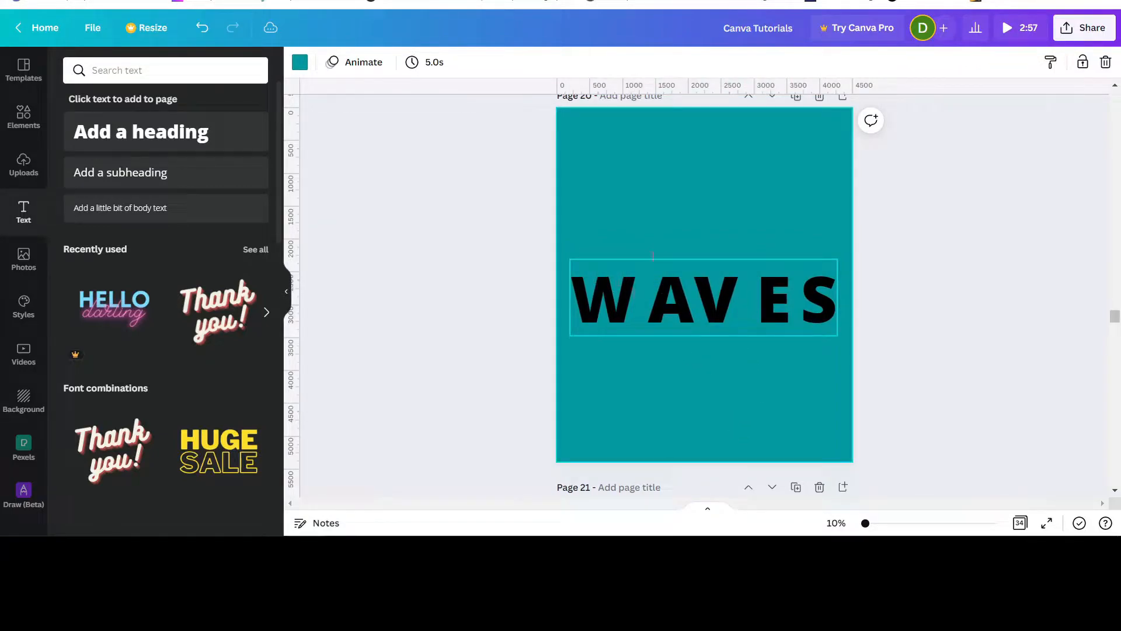
left_click_drag(707, 303, 669, 186)
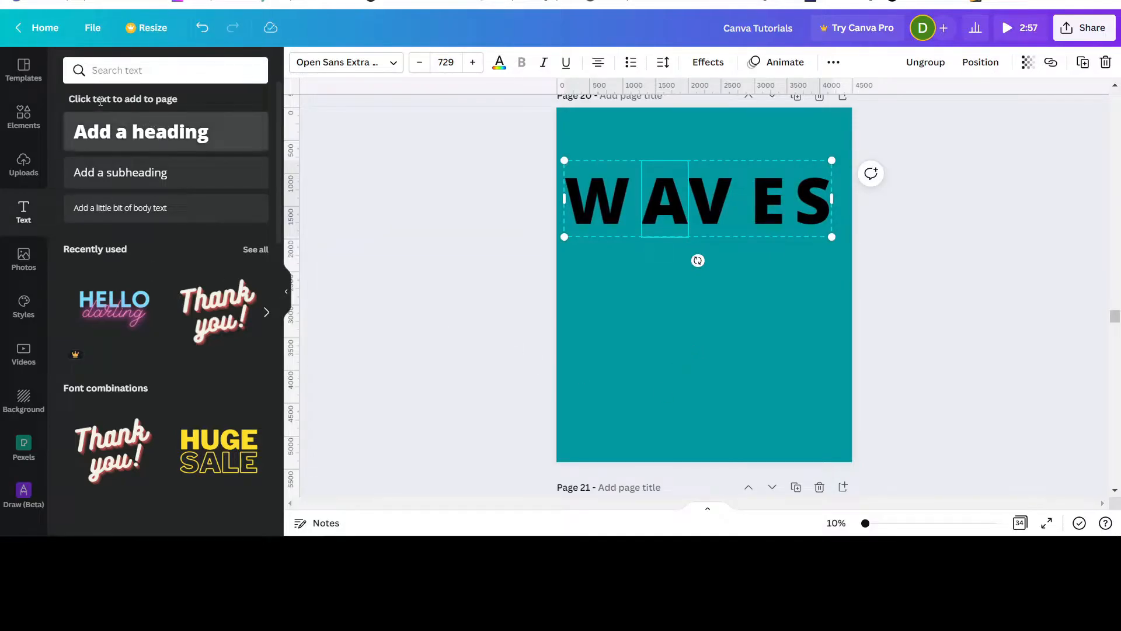
Search the elements for "wavy line" and add the thick grey wavy line across the page below WAVES.
left_click(24, 119)
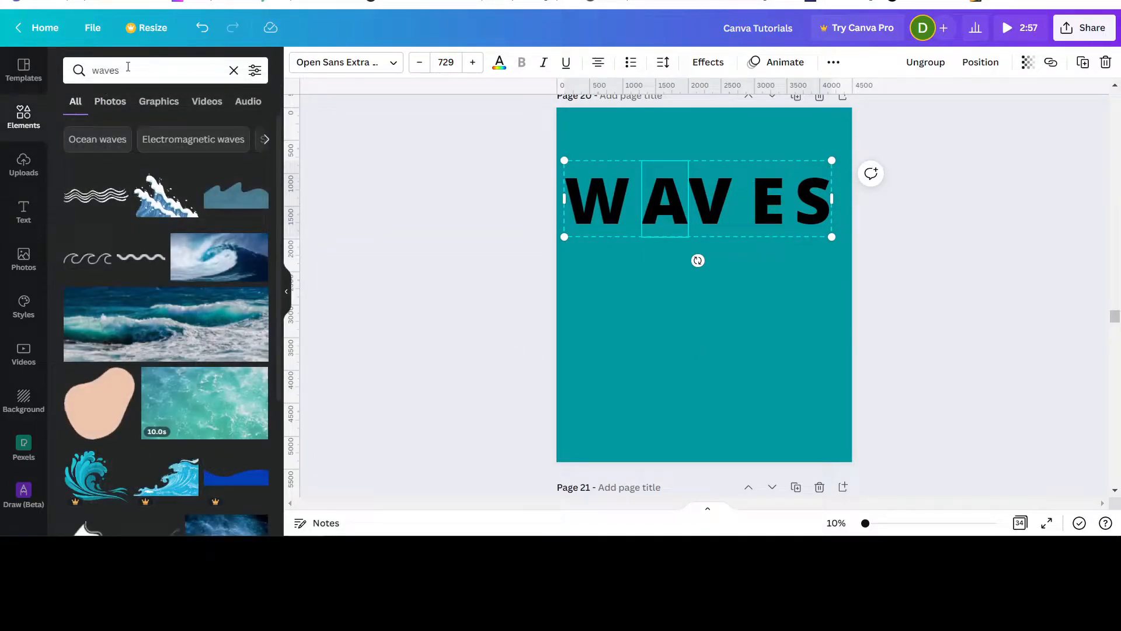
left_click(127, 66)
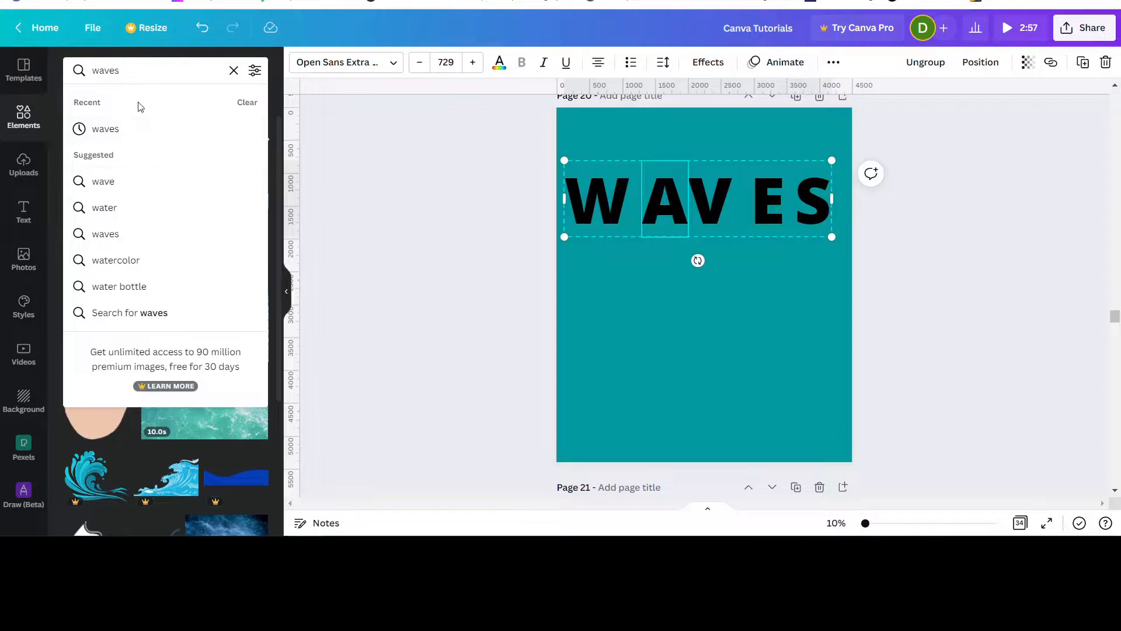
key("BackSpace")
key("BackSpace")
key("BackSpace")
key("BackSpace")
key("BackSpace")
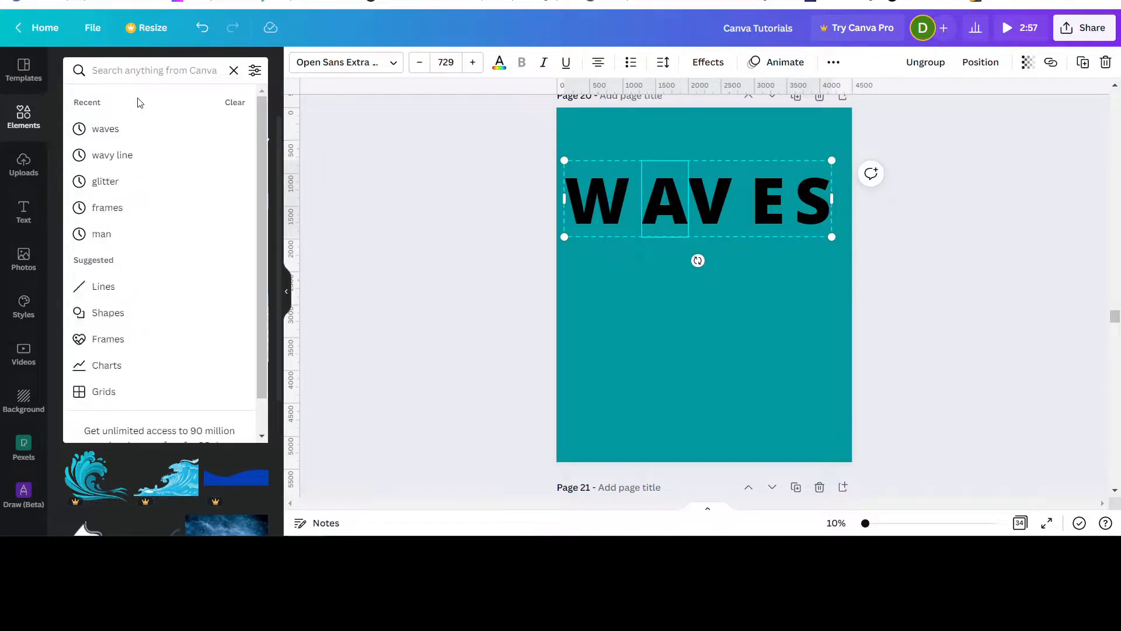
type("wavy line")
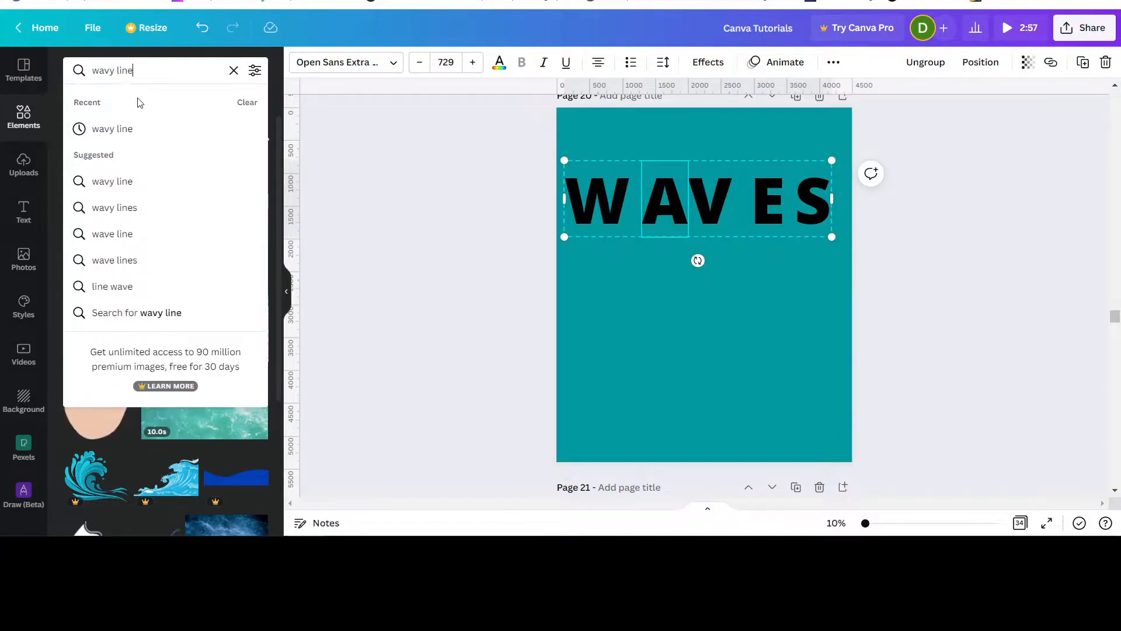
key("Return")
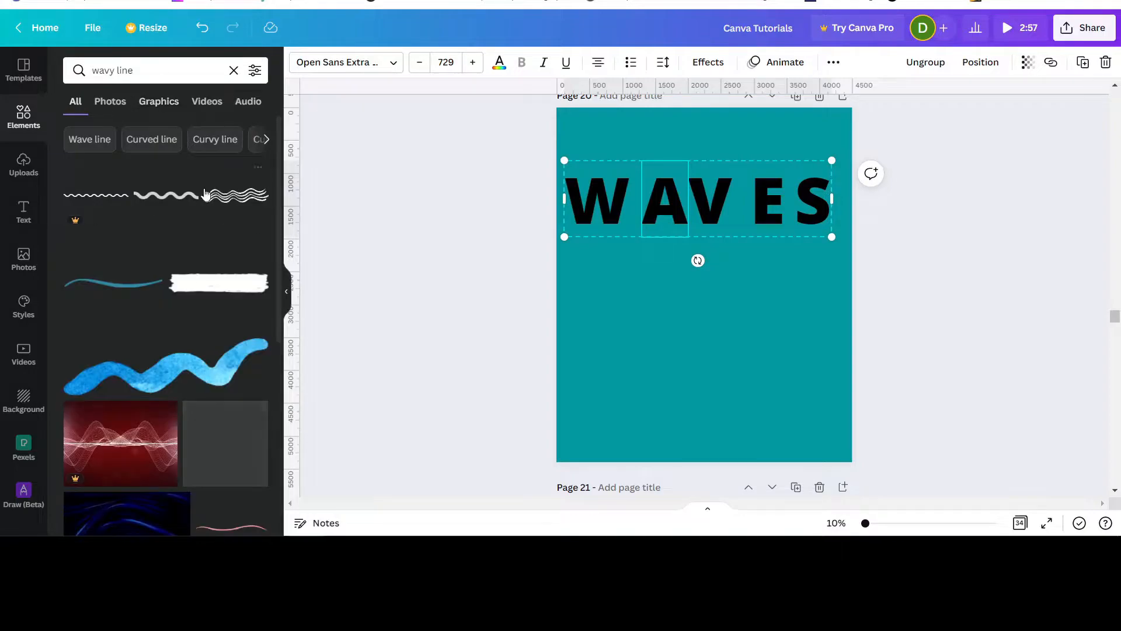
left_click(146, 195)
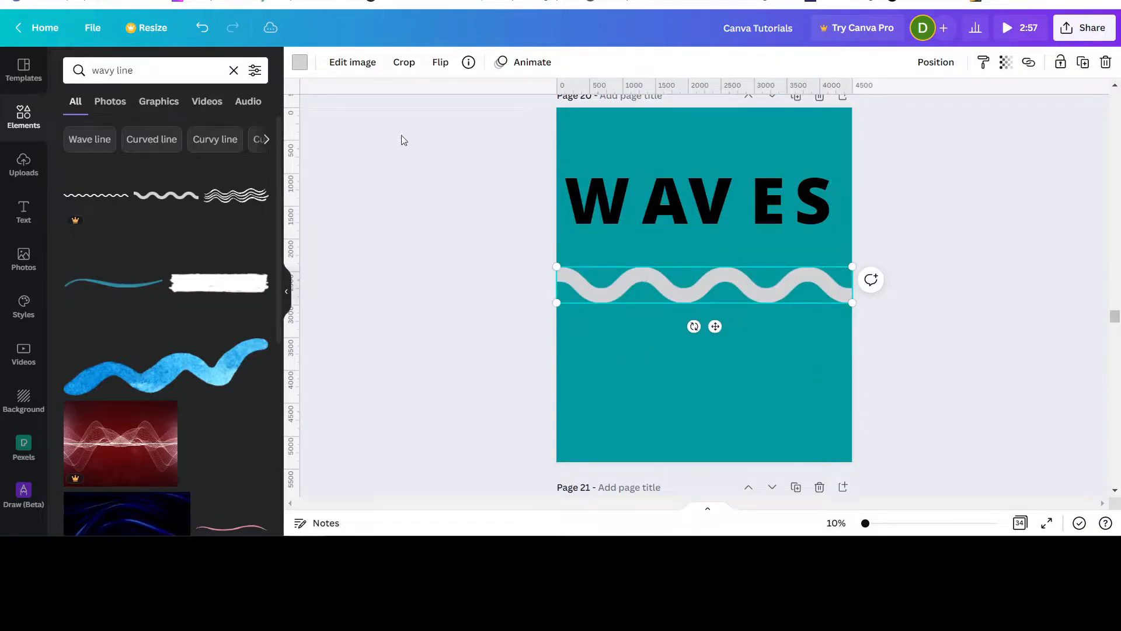
Recolour the wavy line light orange using the document colours.
left_click(299, 63)
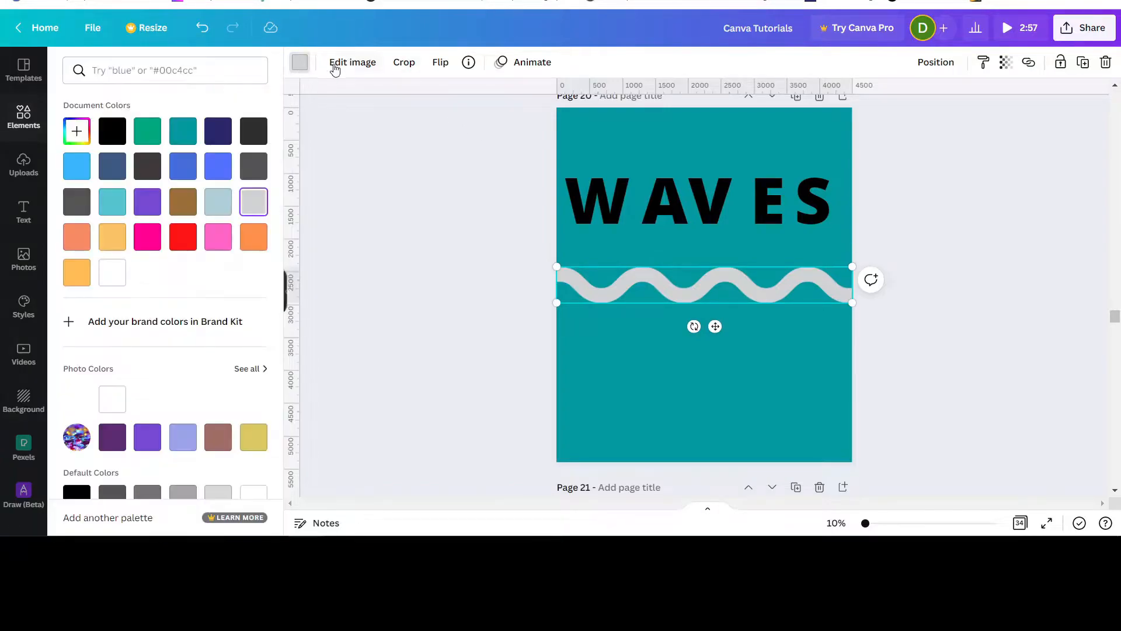
left_click(110, 248)
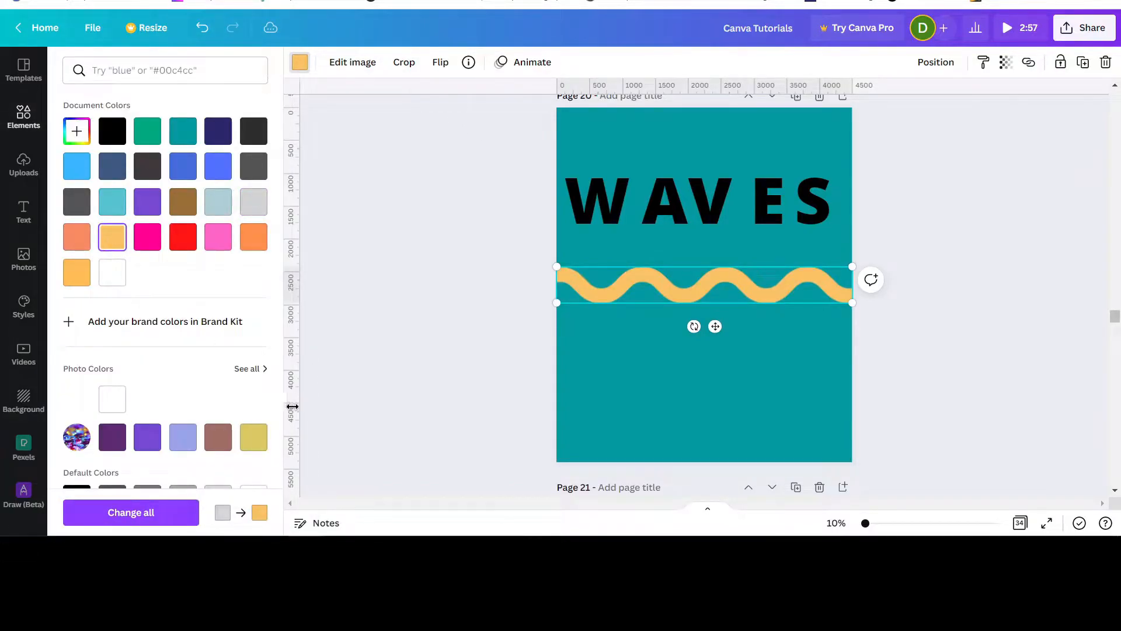
scroll(675, 382, "up", 3)
scroll(676, 375, "up", 5)
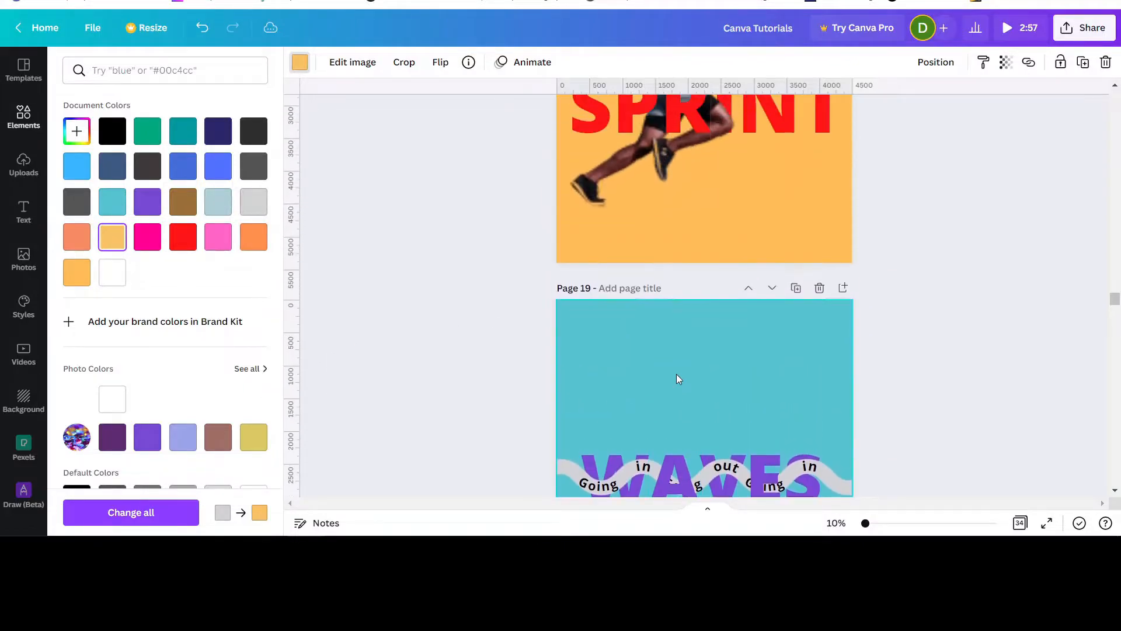
scroll(676, 373, "down", 8)
scroll(676, 375, "down", 3)
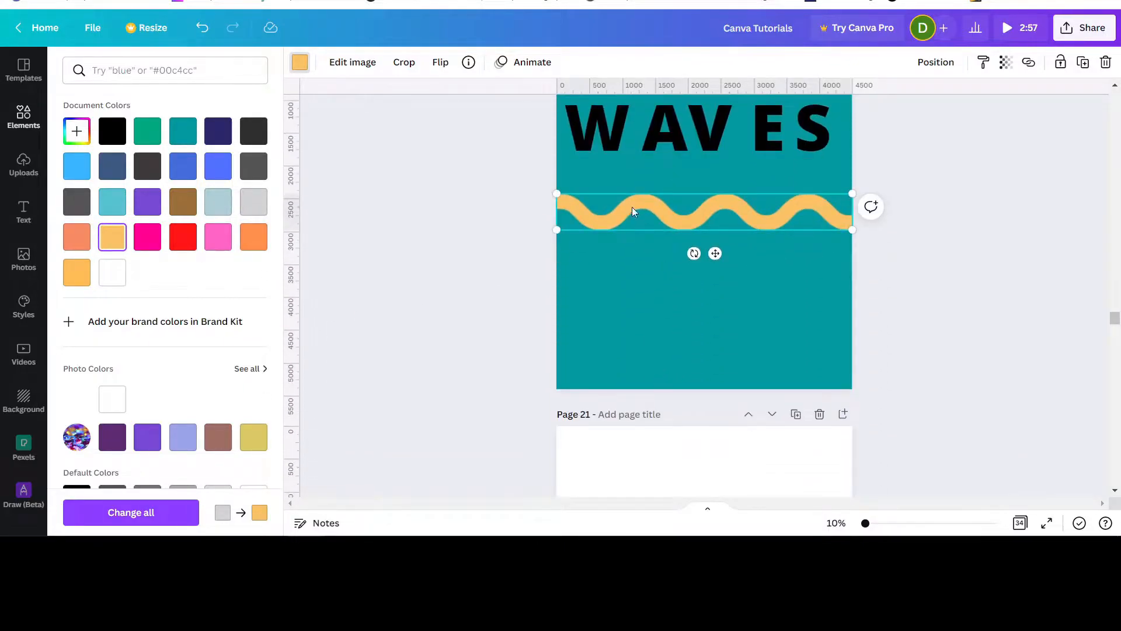
scroll(639, 272, "up", 2)
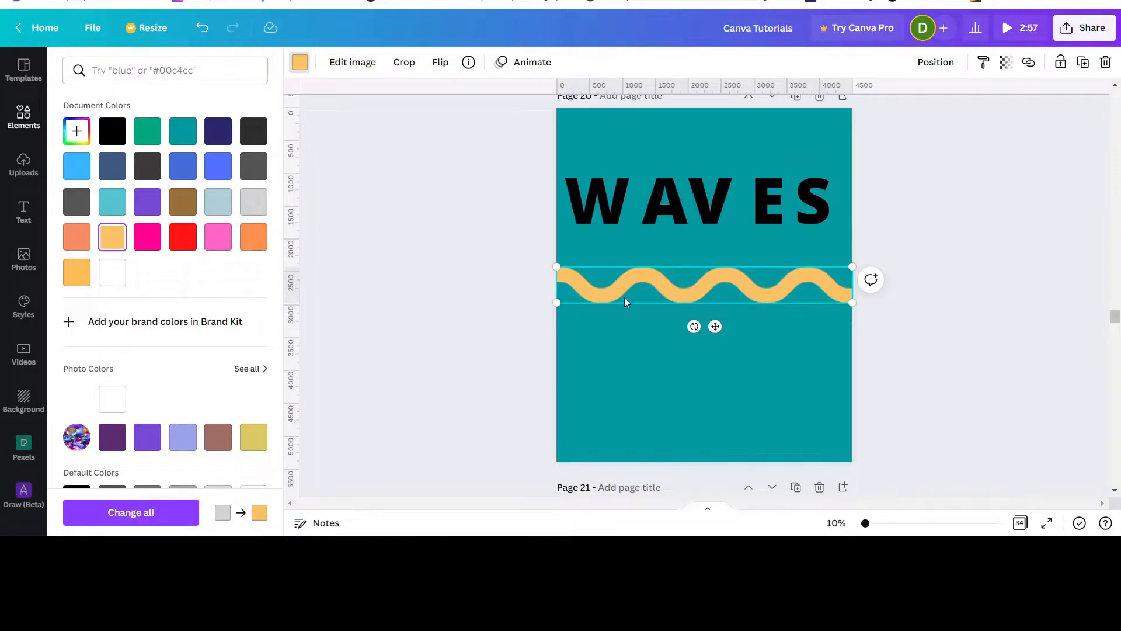
left_click_drag(874, 529, 869, 524)
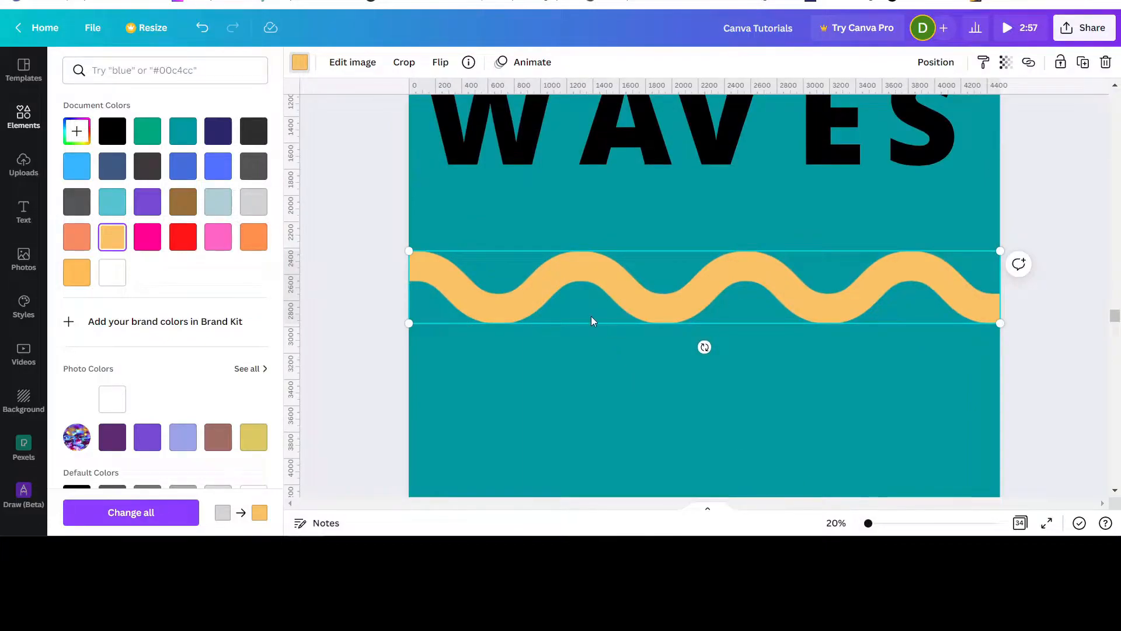
left_click(597, 399)
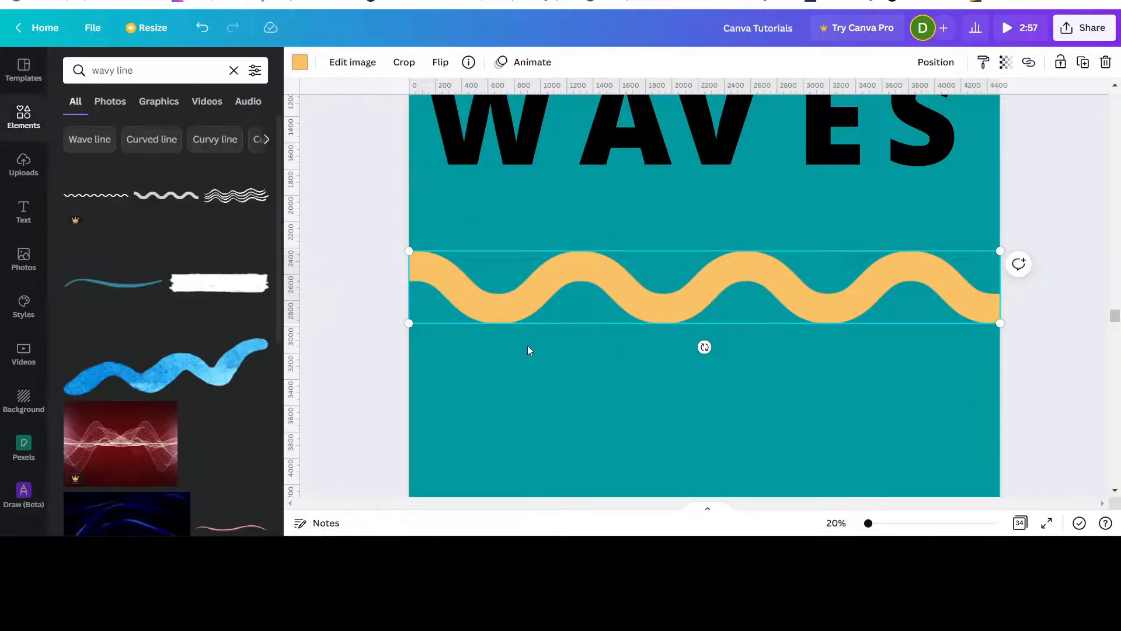
left_click(514, 403)
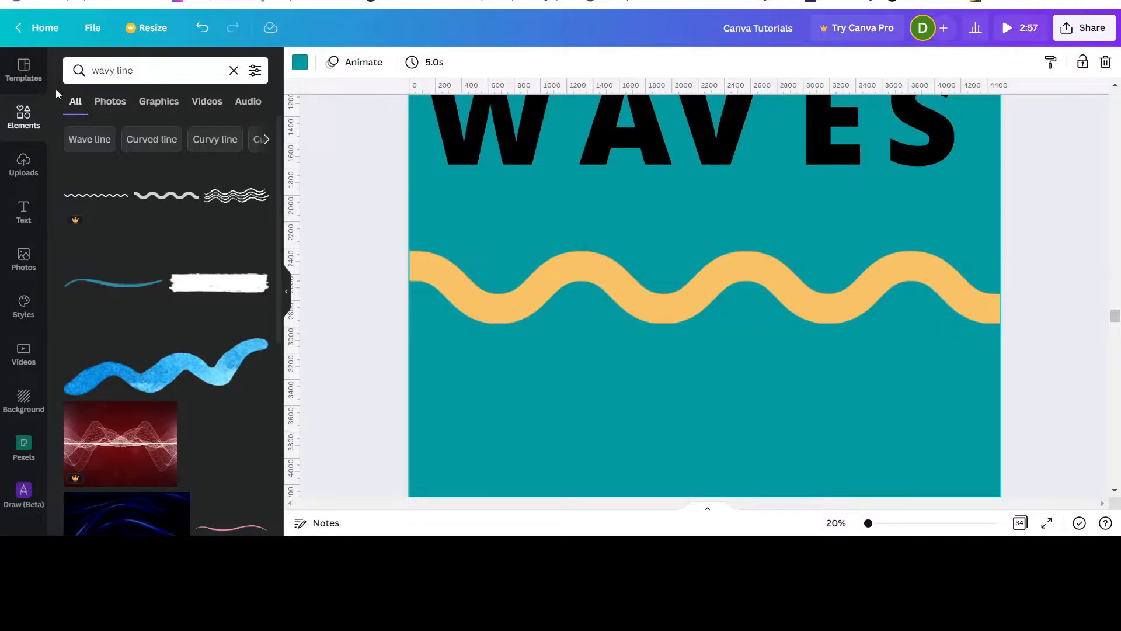
Add a heading reading "Inside", shrink it to about font size 148, and place it in the wavy line's first dip.
left_click(17, 215)
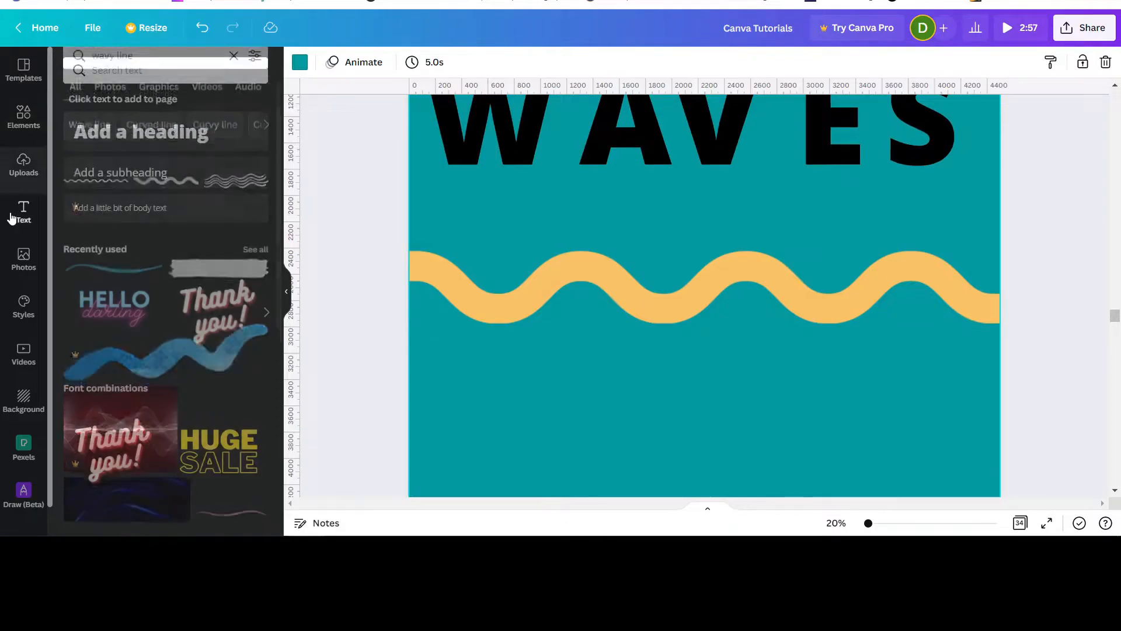
left_click(174, 134)
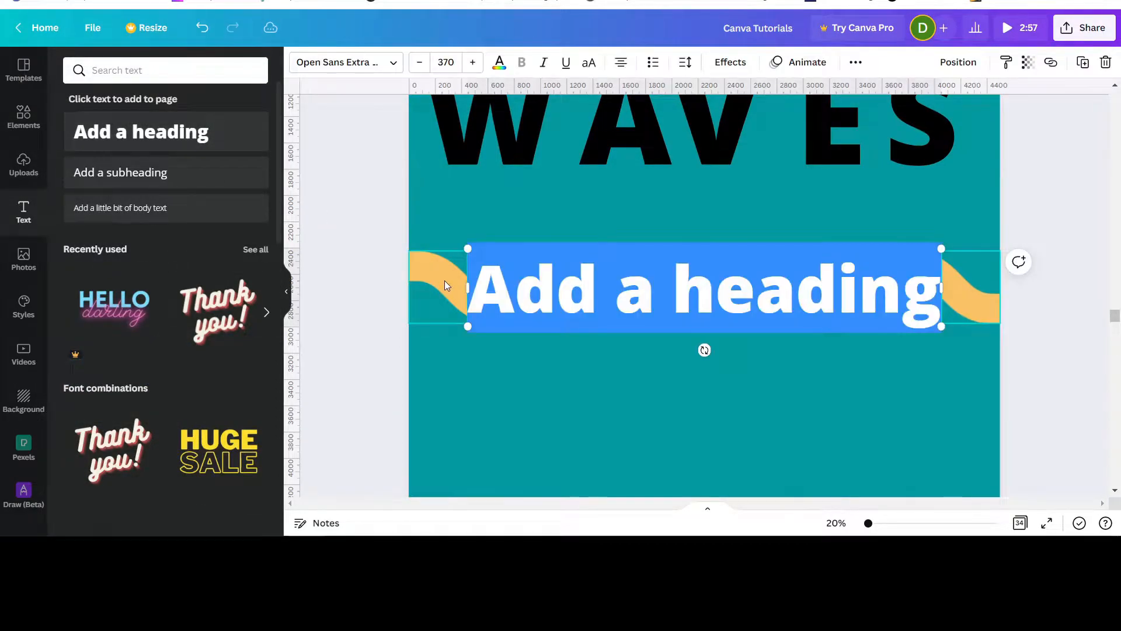
type("Inside")
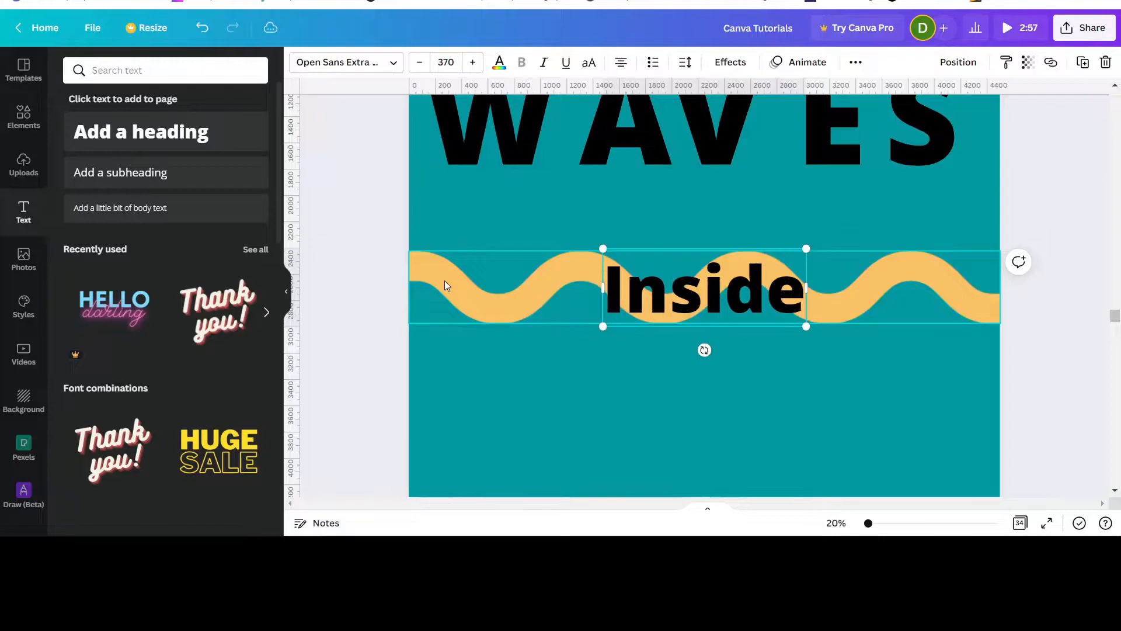
left_click(486, 365)
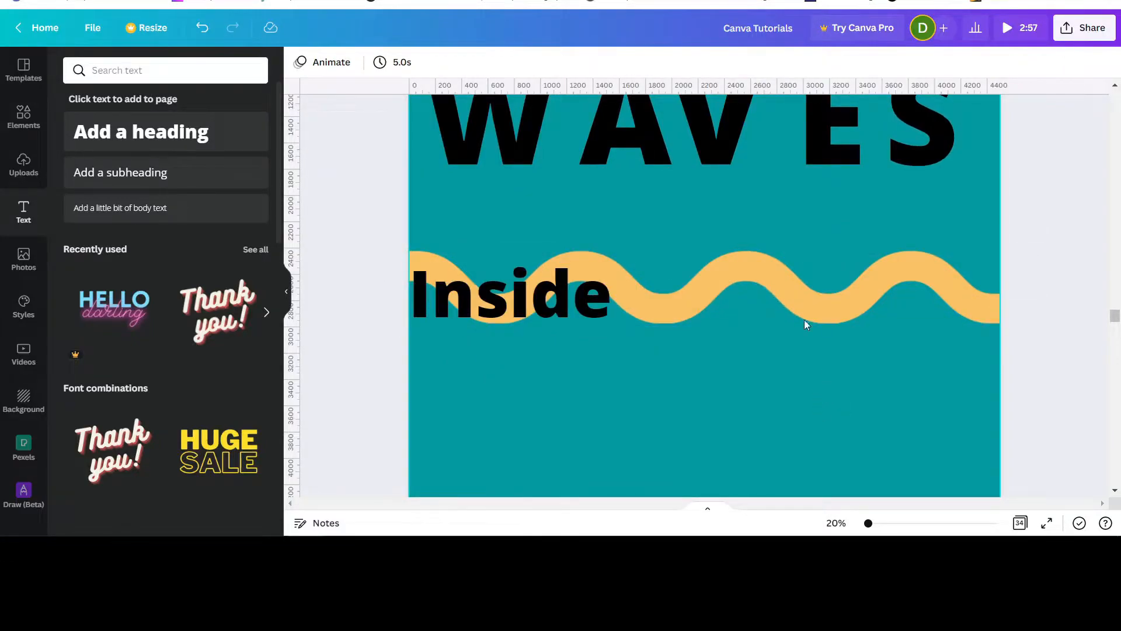
left_click_drag(548, 303, 570, 296)
left_click_drag(634, 322, 512, 337)
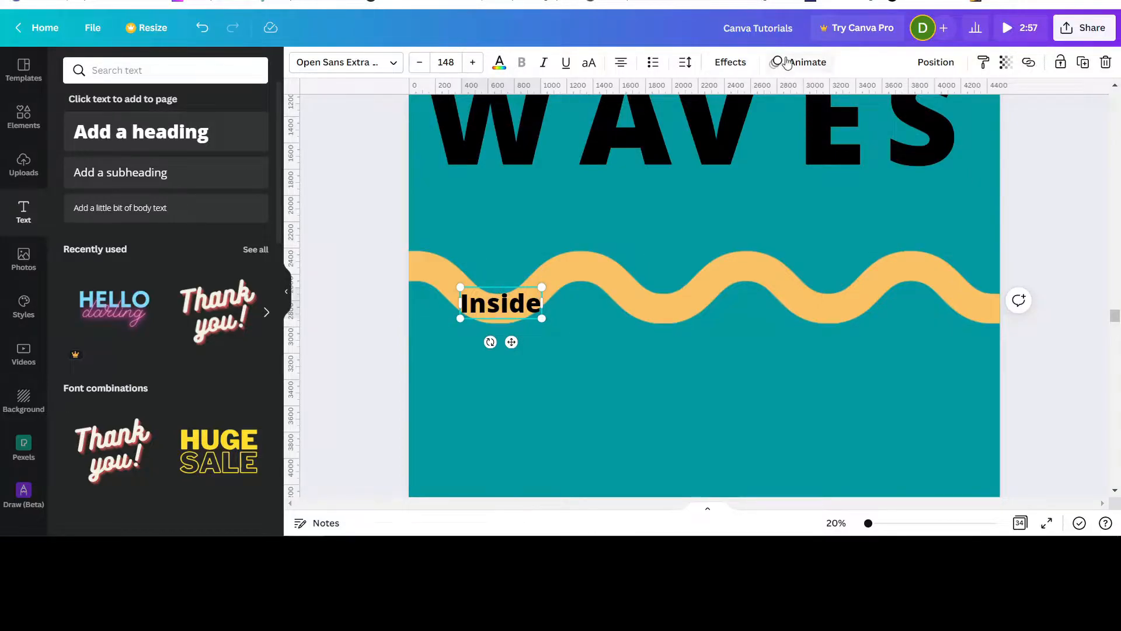
Apply the Curve text effect to "Inside" and set the curve to about -92 so it bends upward at the ends.
left_click(723, 65)
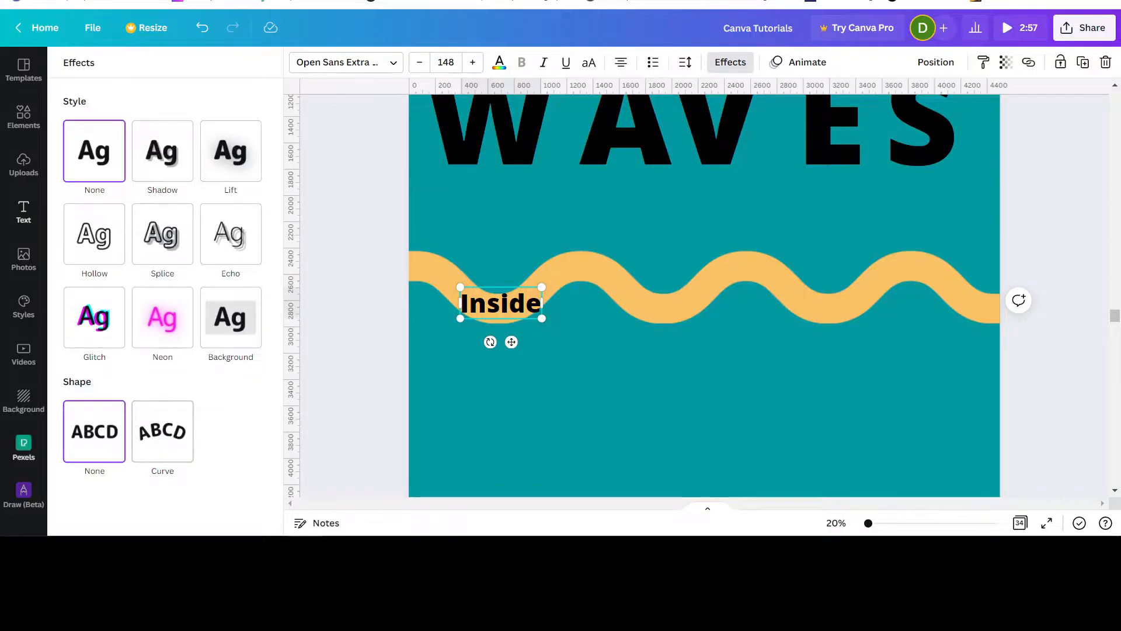
left_click(164, 426)
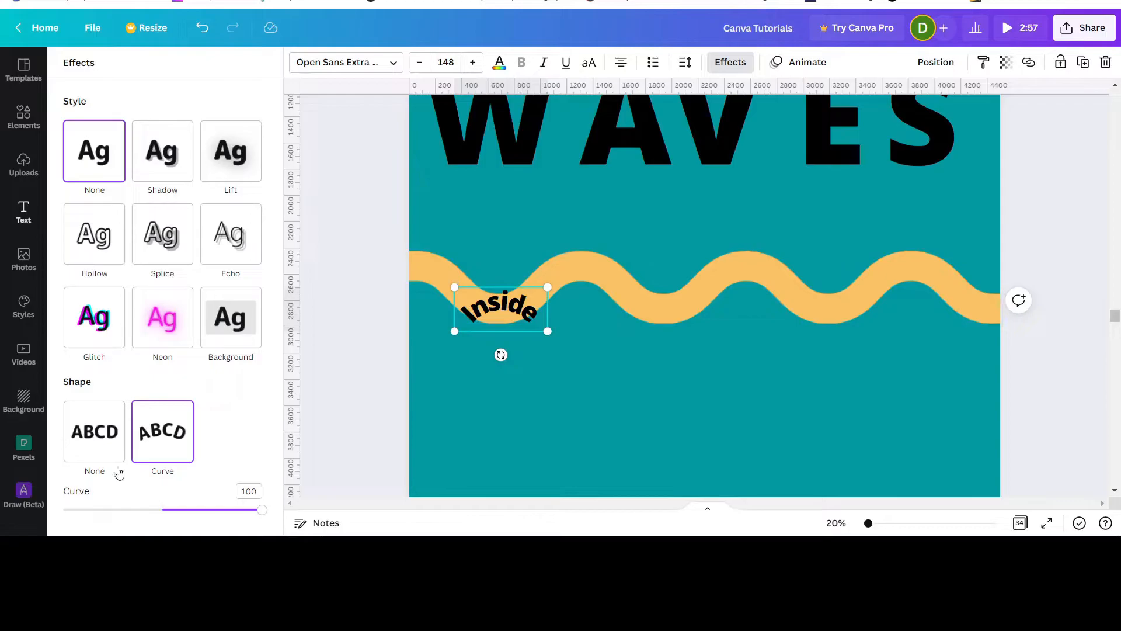
left_click_drag(261, 514, 74, 443)
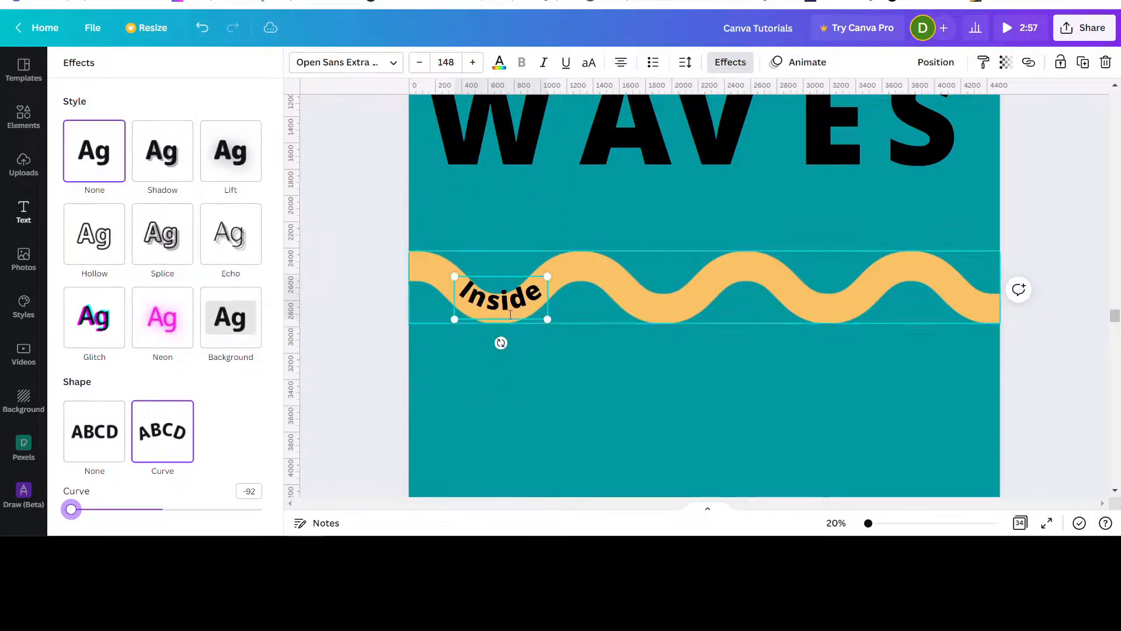
Fine-tune the position of the curved "Inside" so it sits centred within the band of the wavy line's first dip.
left_click_drag(522, 305, 520, 314)
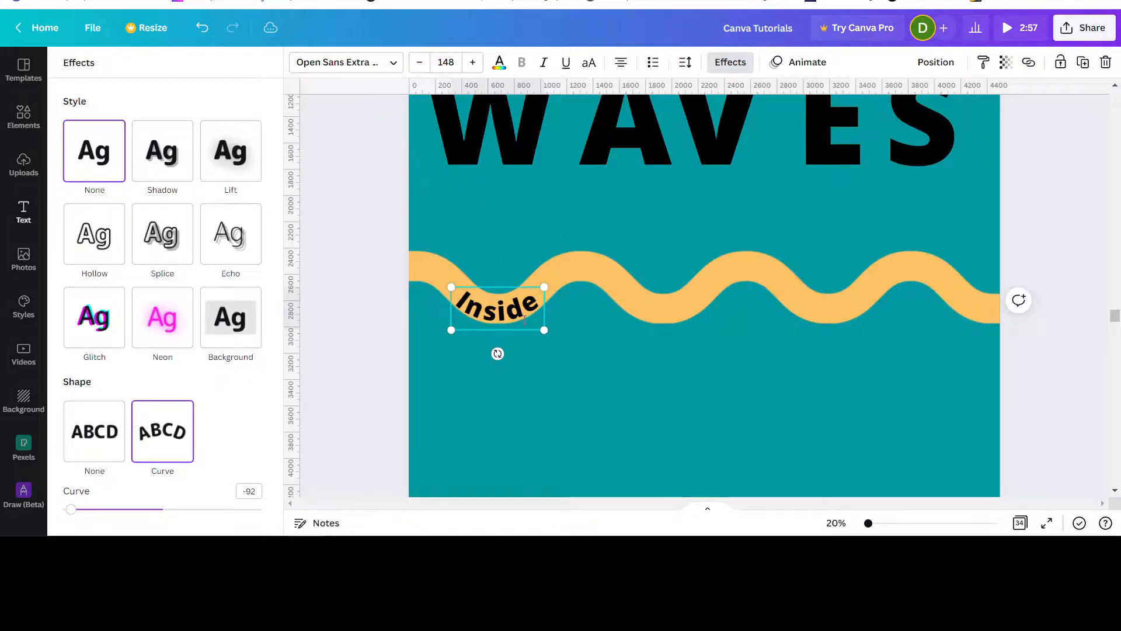
left_click(710, 420)
key("Up")
key("Up")
key("Up")
key("Up")
key("Up")
key("Up")
key("Up")
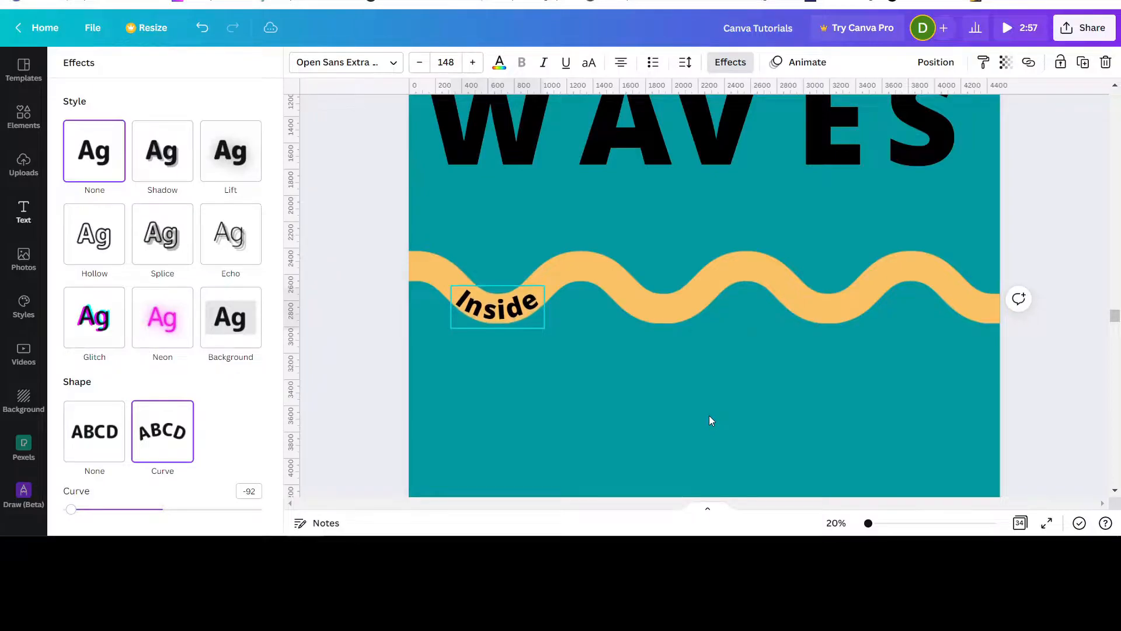
left_click_drag(521, 300, 524, 303)
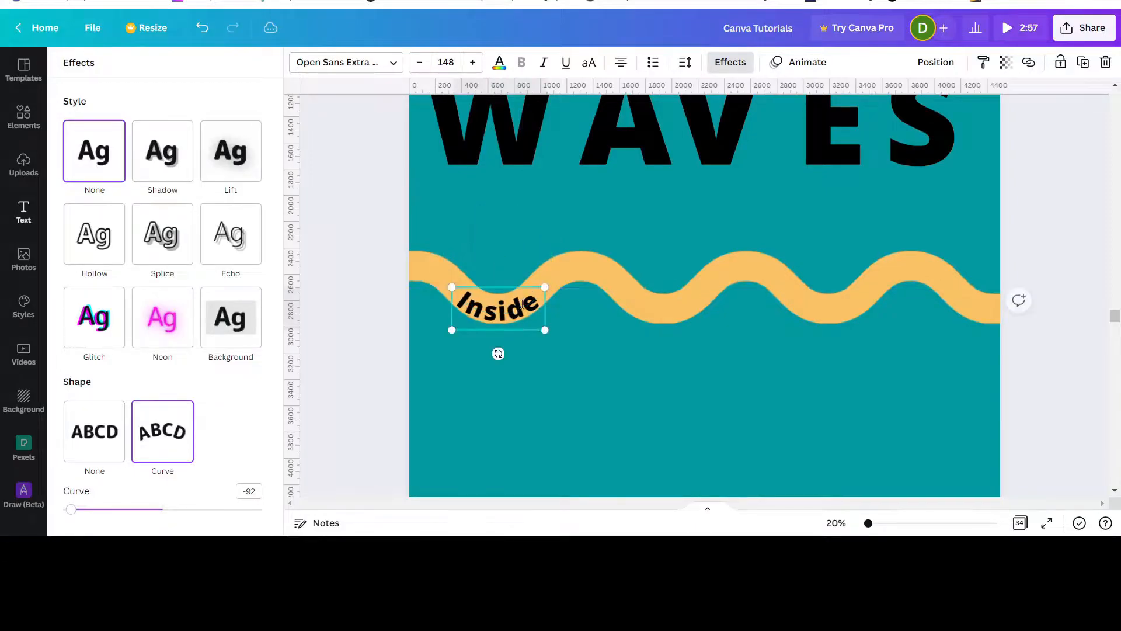
key("Up")
key("Up")
key("Up")
key("Up")
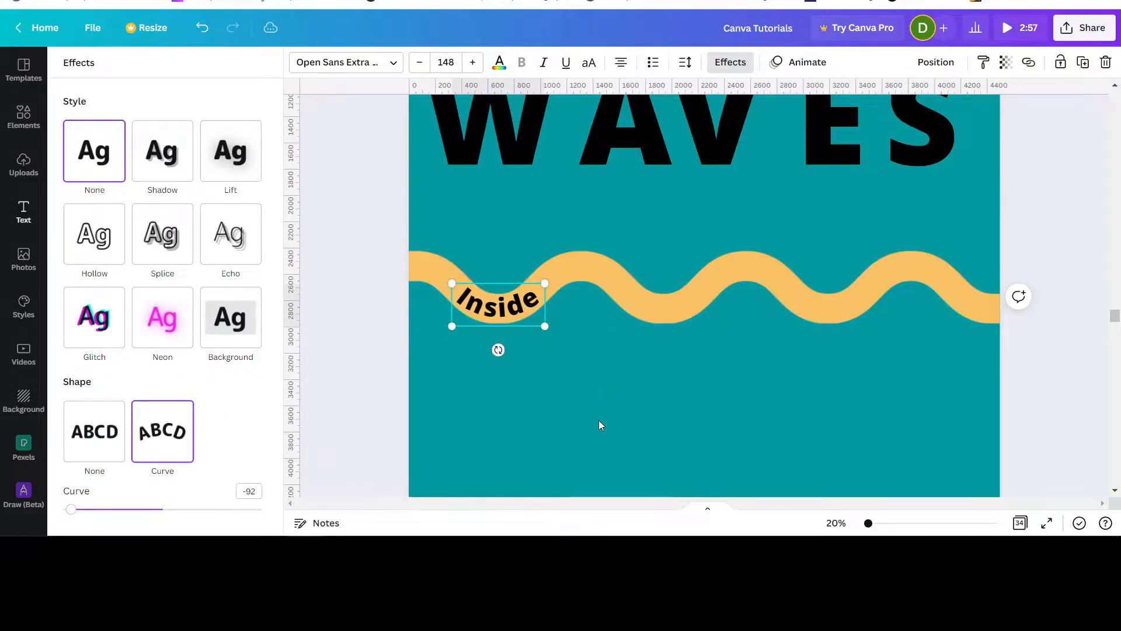
left_click(576, 389)
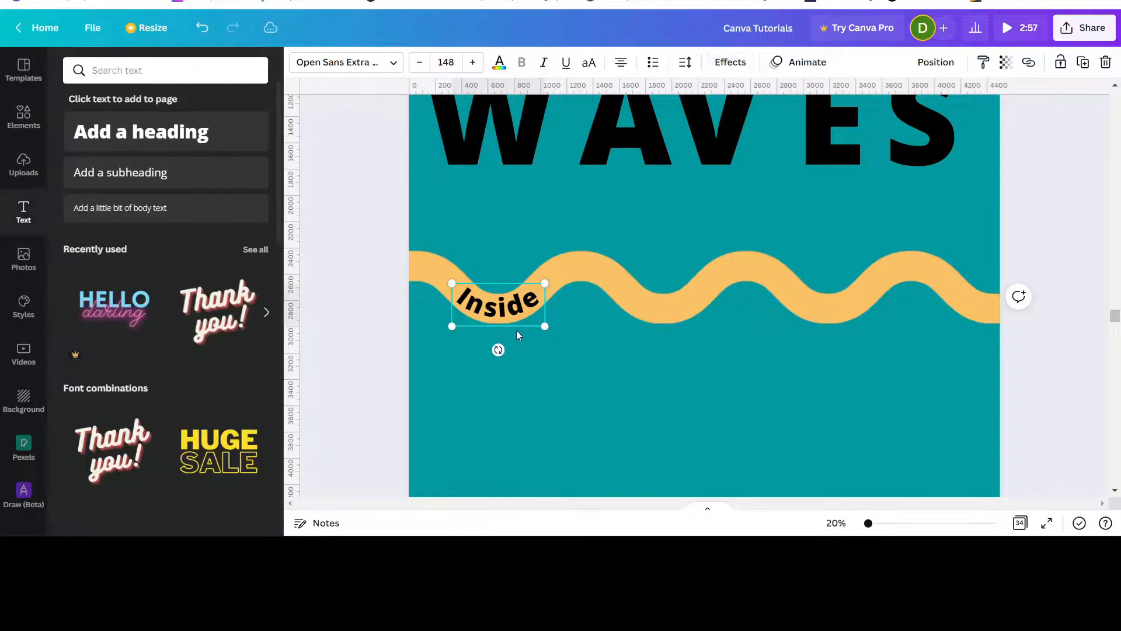
left_click(506, 306)
left_click(608, 380)
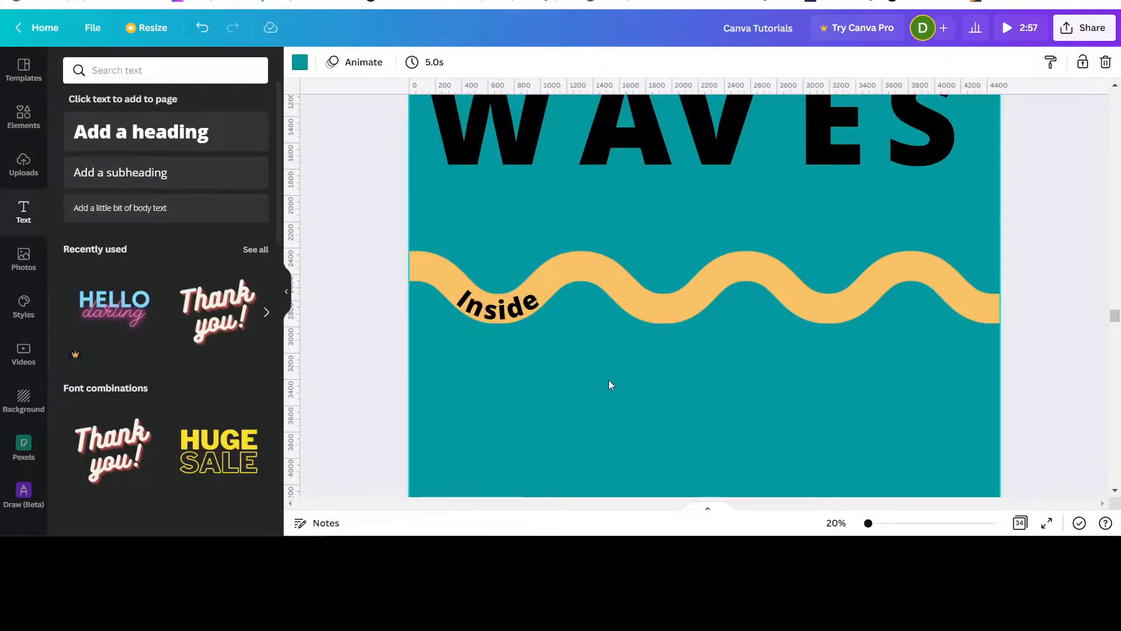
left_click(503, 305)
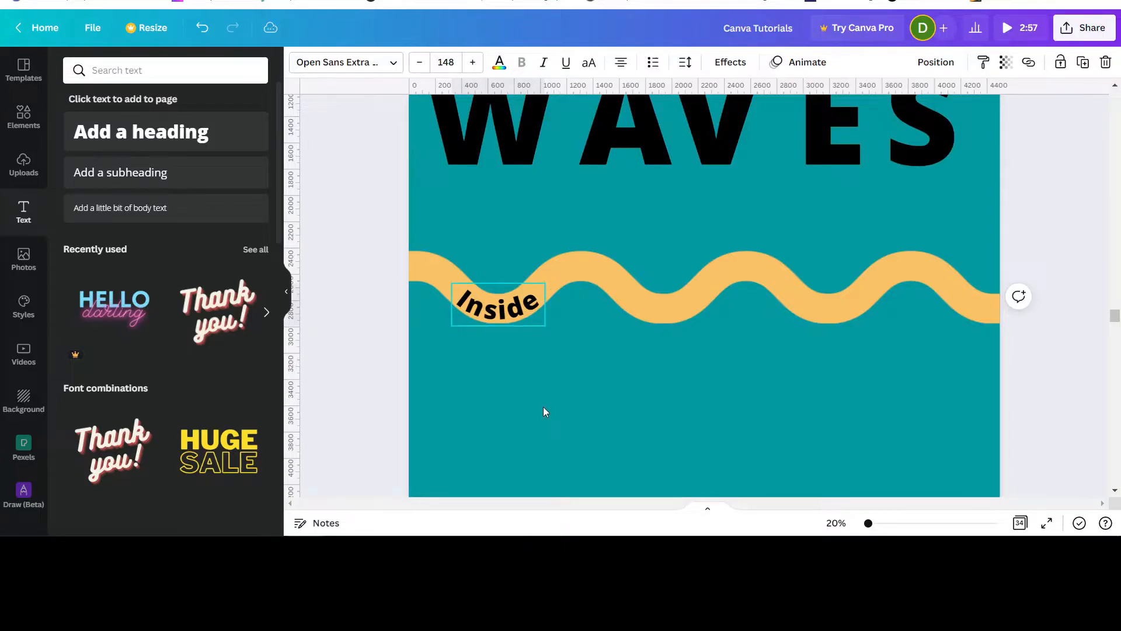
left_click(537, 328)
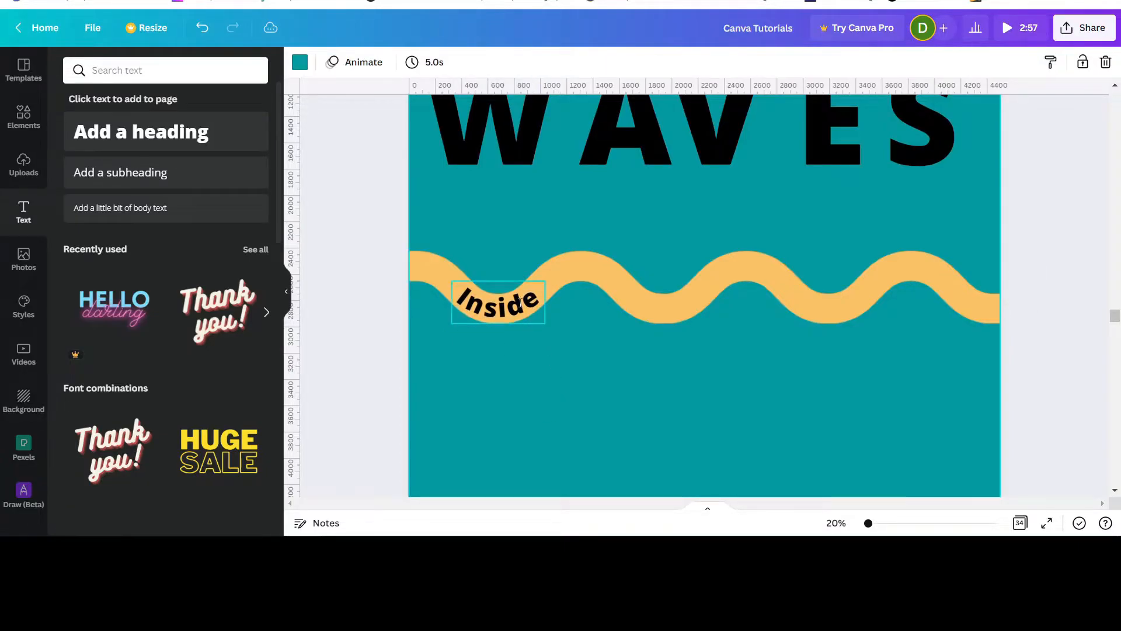
Make two copies of the curved "Inside" and place them in the wavy line's second and third dips.
left_click(520, 302)
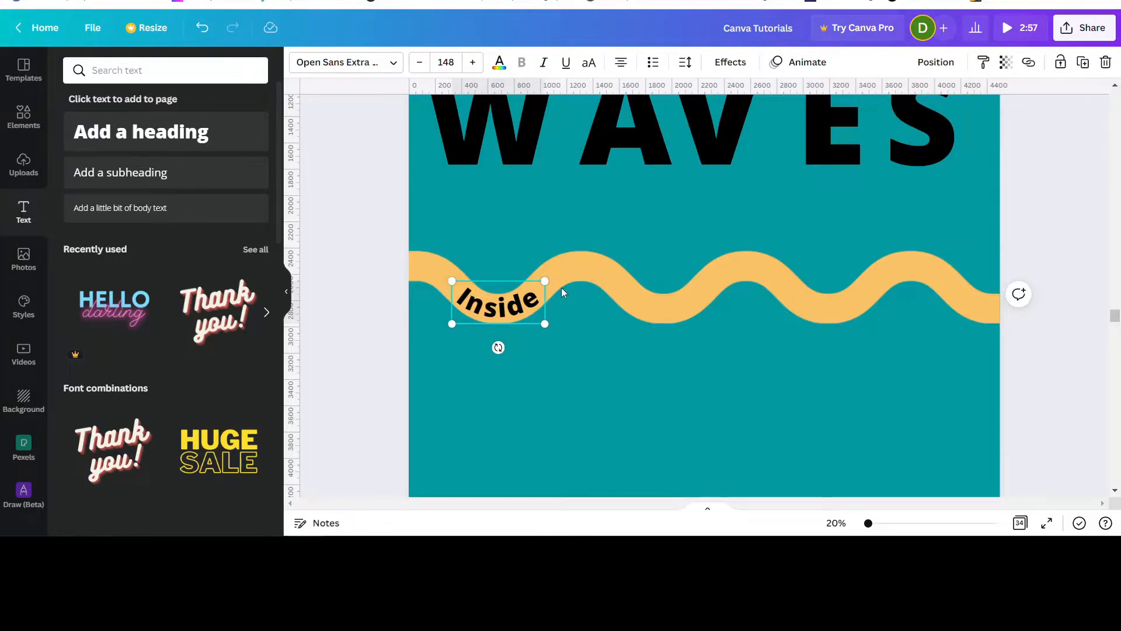
left_click(1087, 59)
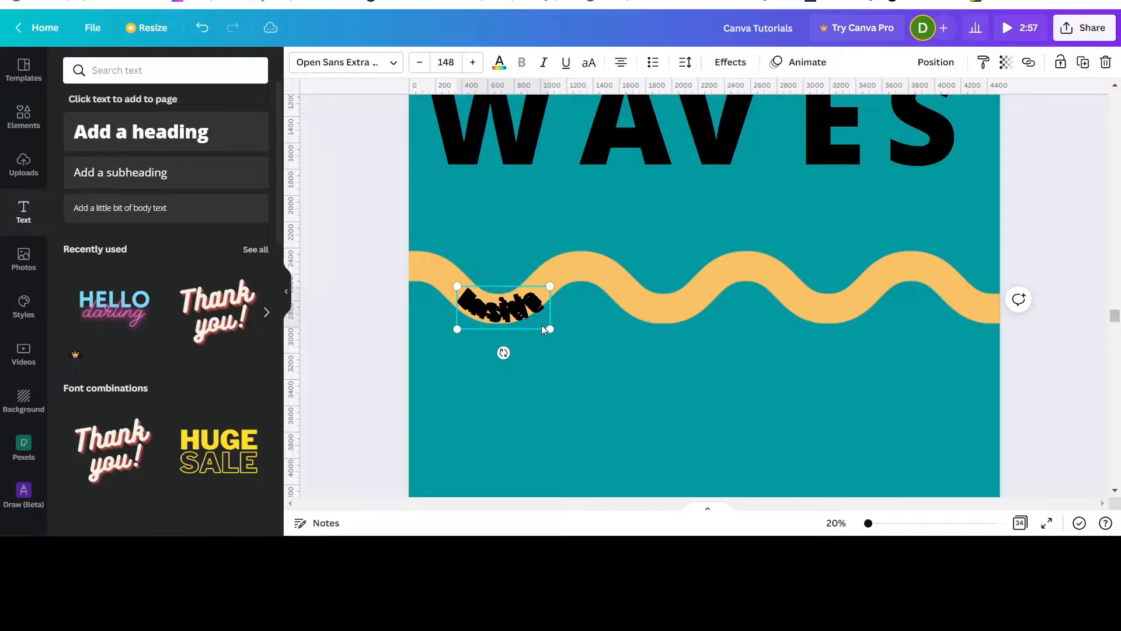
left_click_drag(528, 312, 857, 312)
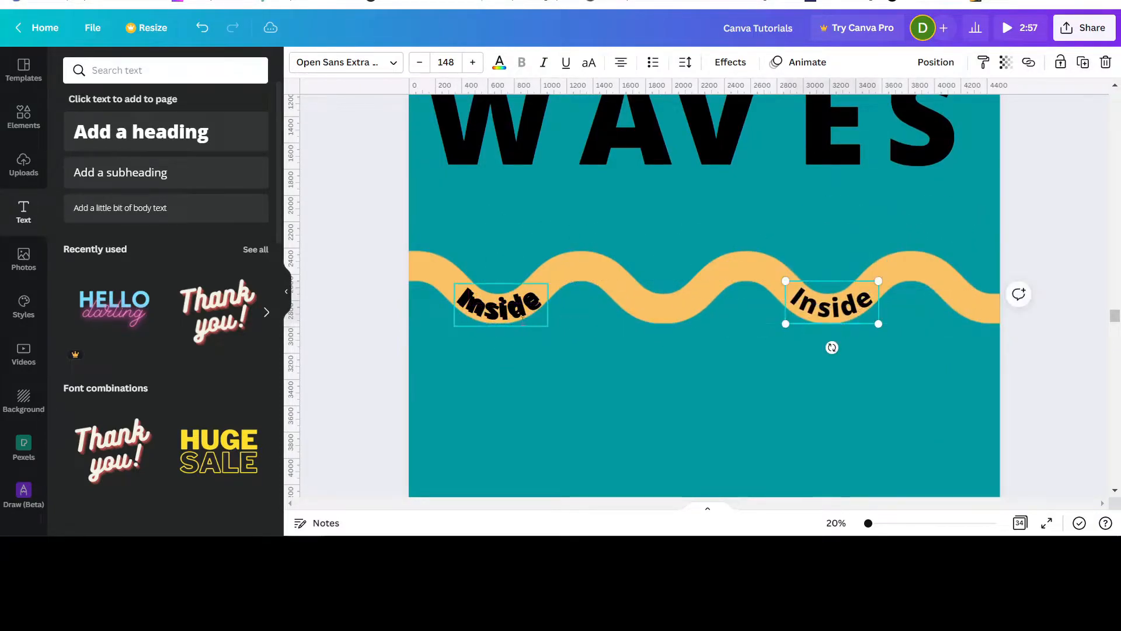
left_click_drag(498, 306, 665, 302)
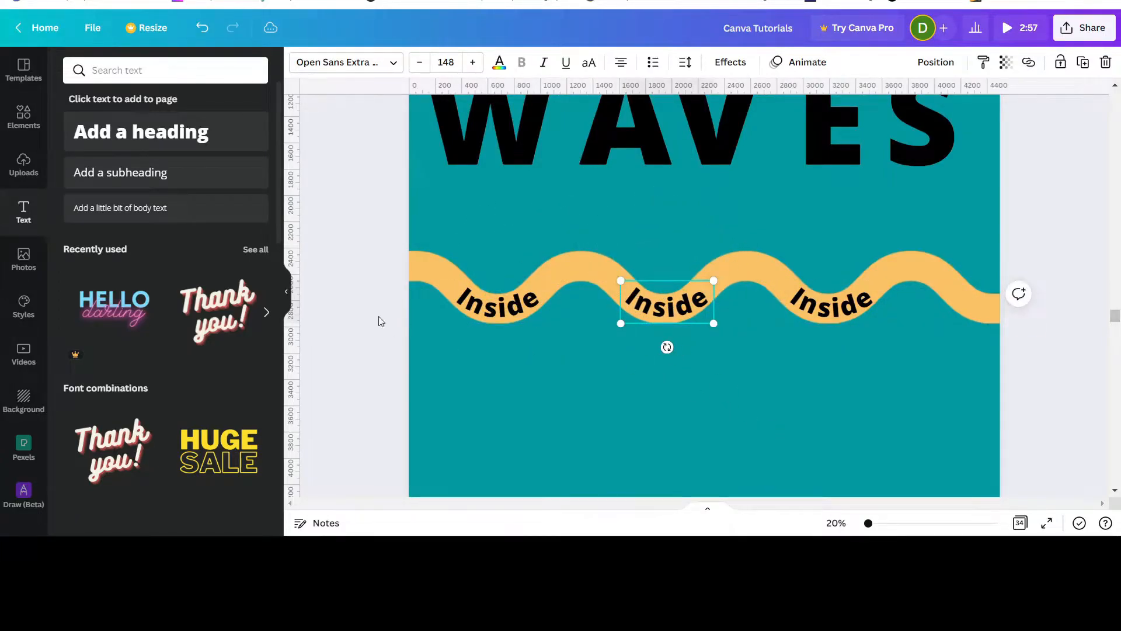
left_click(815, 315)
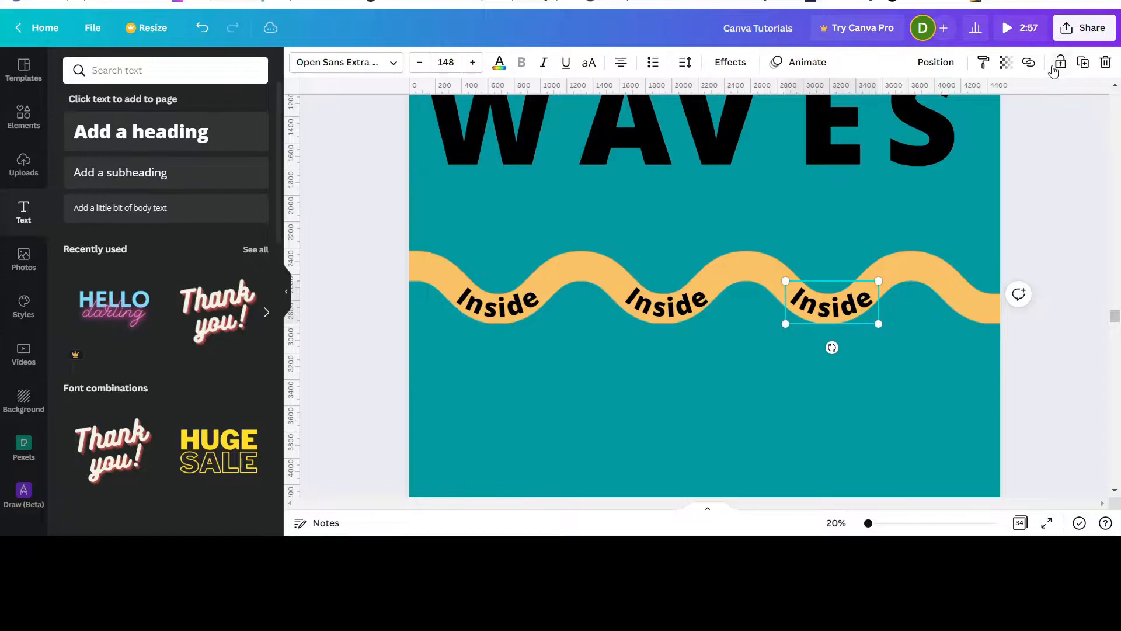
Duplicate the curved "Inside" from the third dip, place the copy below the wavy line and change its text to "Outside".
left_click(1083, 62)
left_click_drag(854, 306, 711, 377)
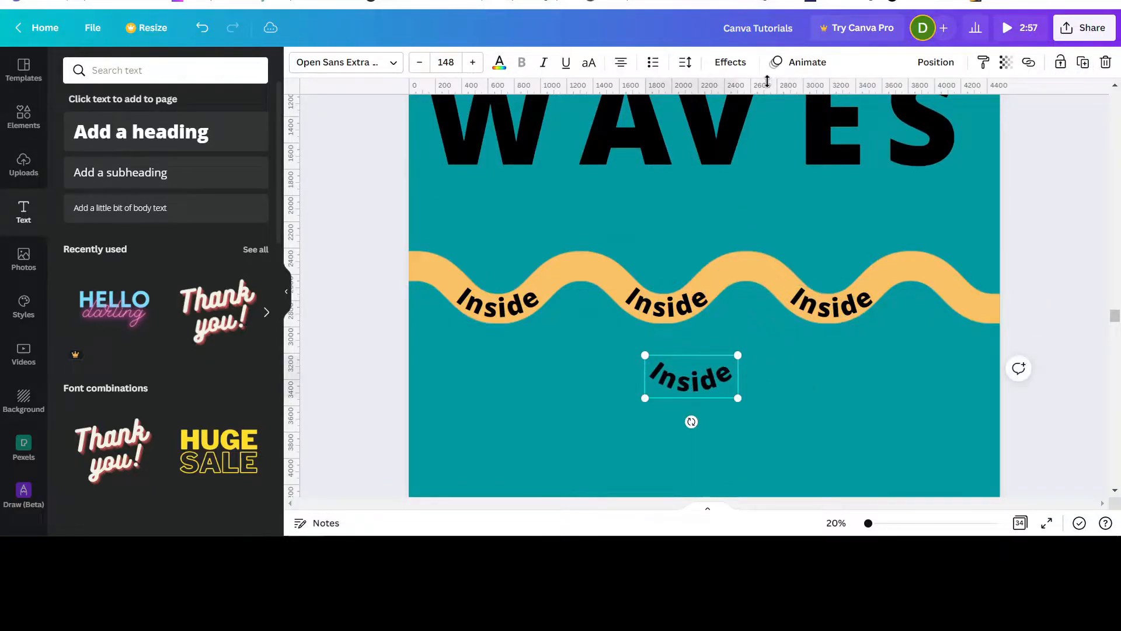
double_click(683, 385)
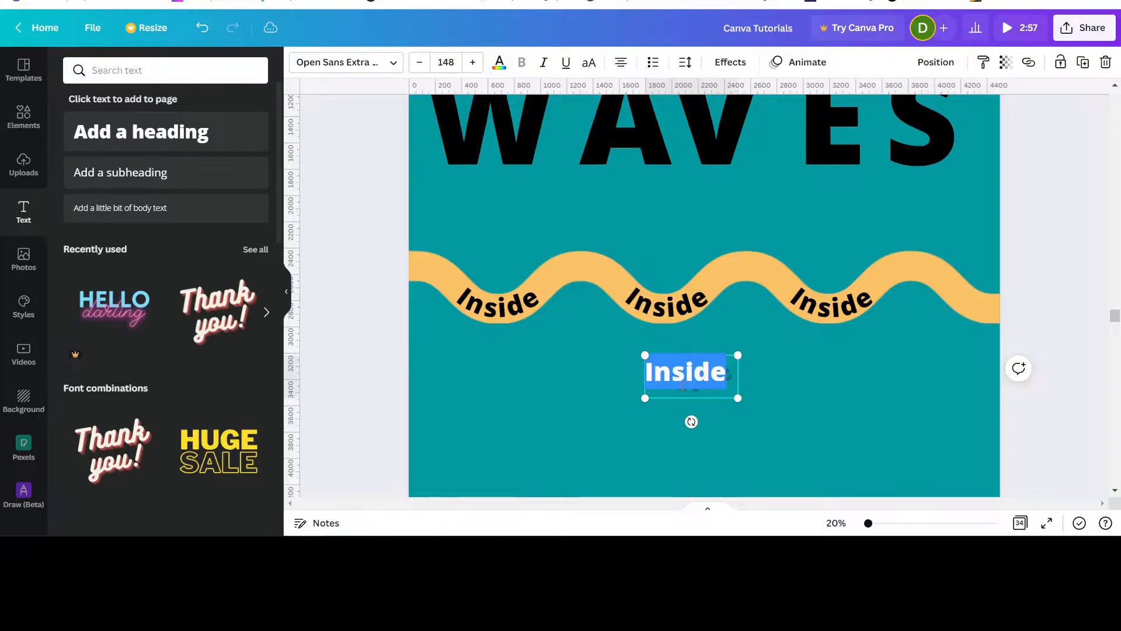
type("Outside")
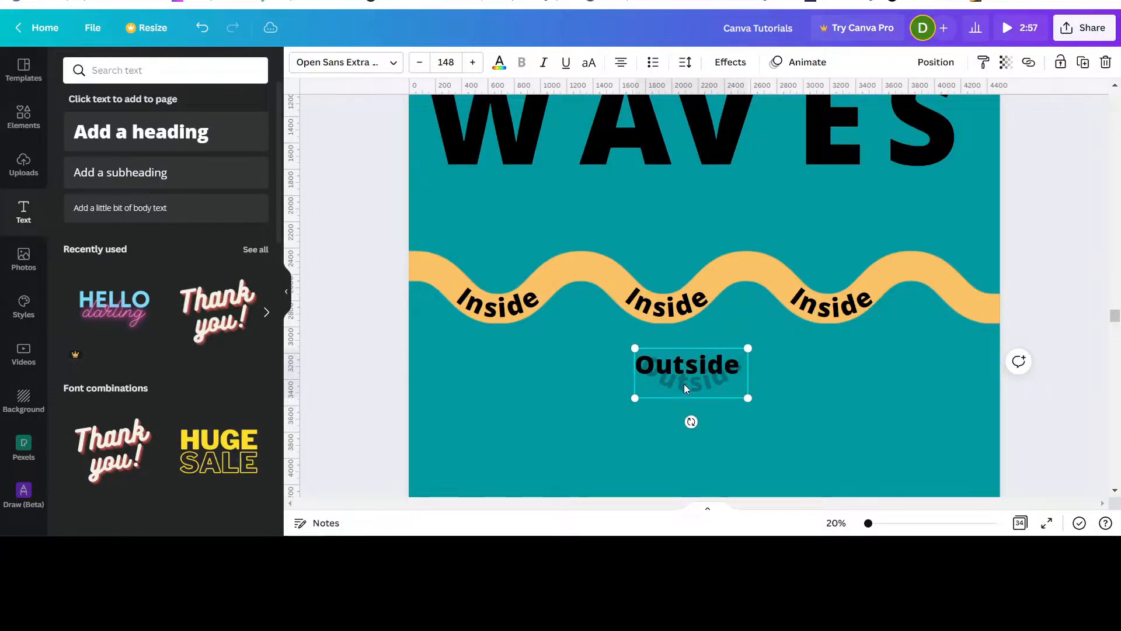
left_click(808, 402)
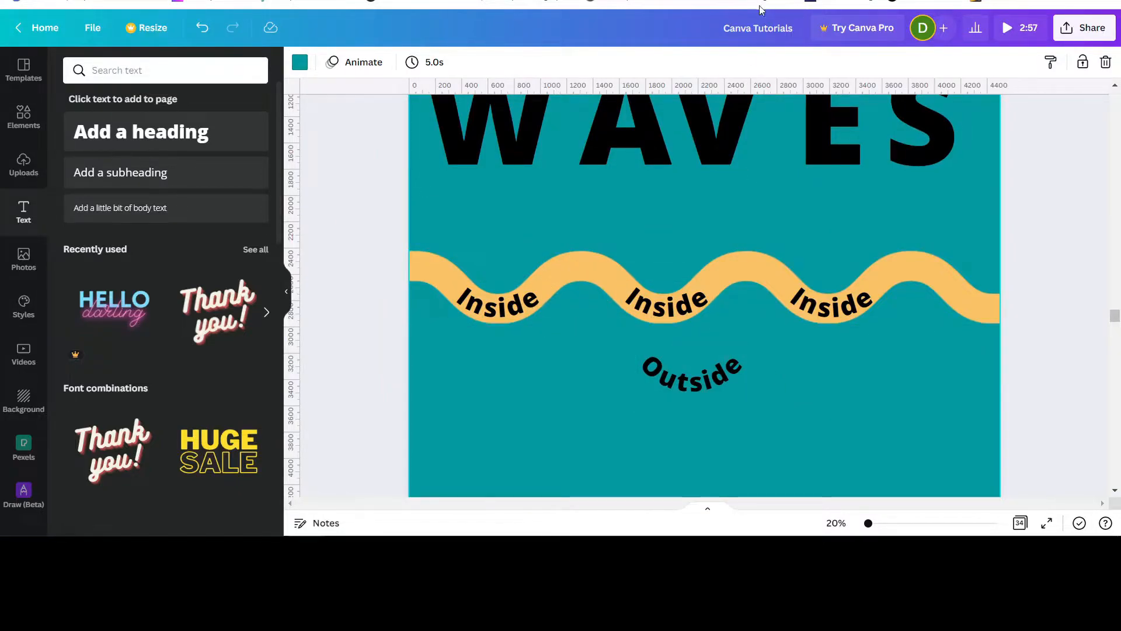
Set the curve of "Outside" to 92 so it arches upward, and place it on the wavy line's first crest.
left_click(694, 379)
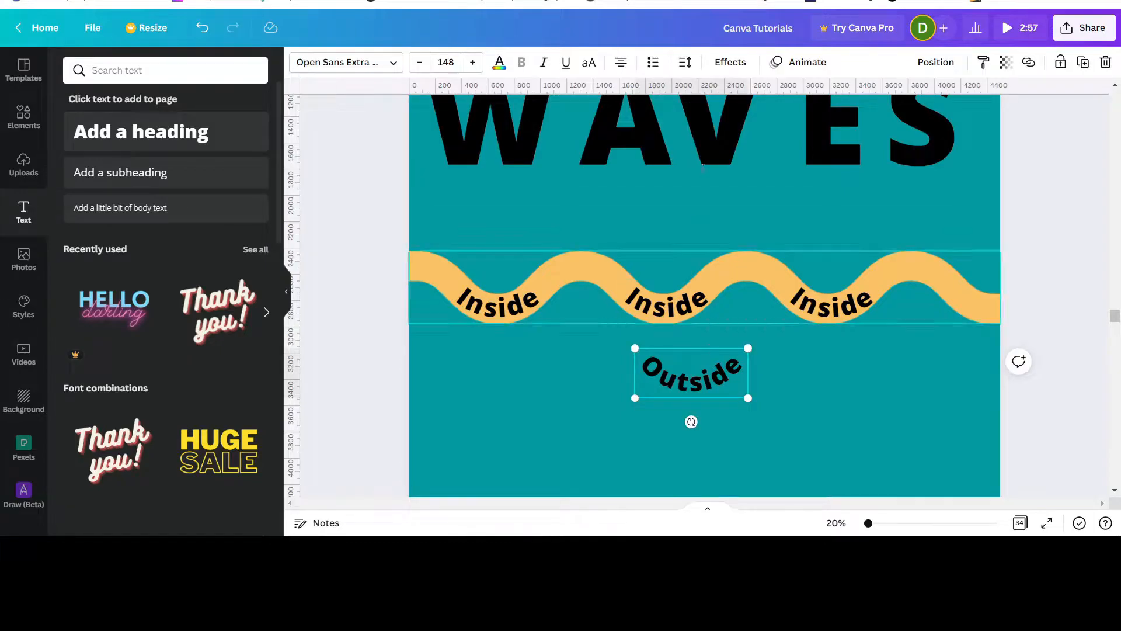
left_click(732, 63)
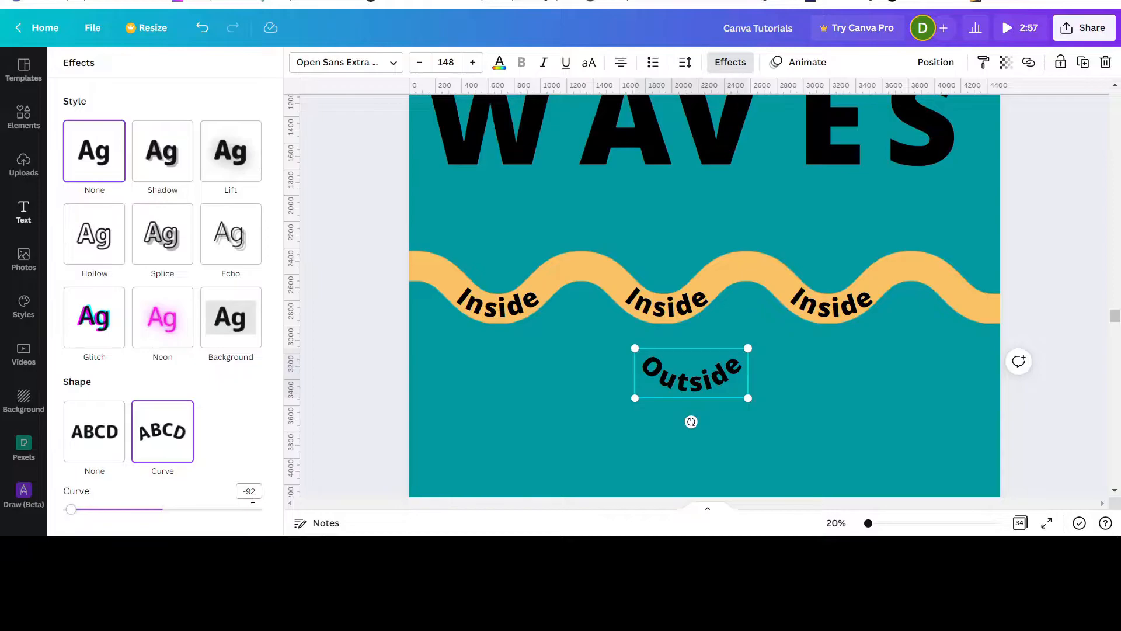
left_click_drag(70, 509, 237, 510)
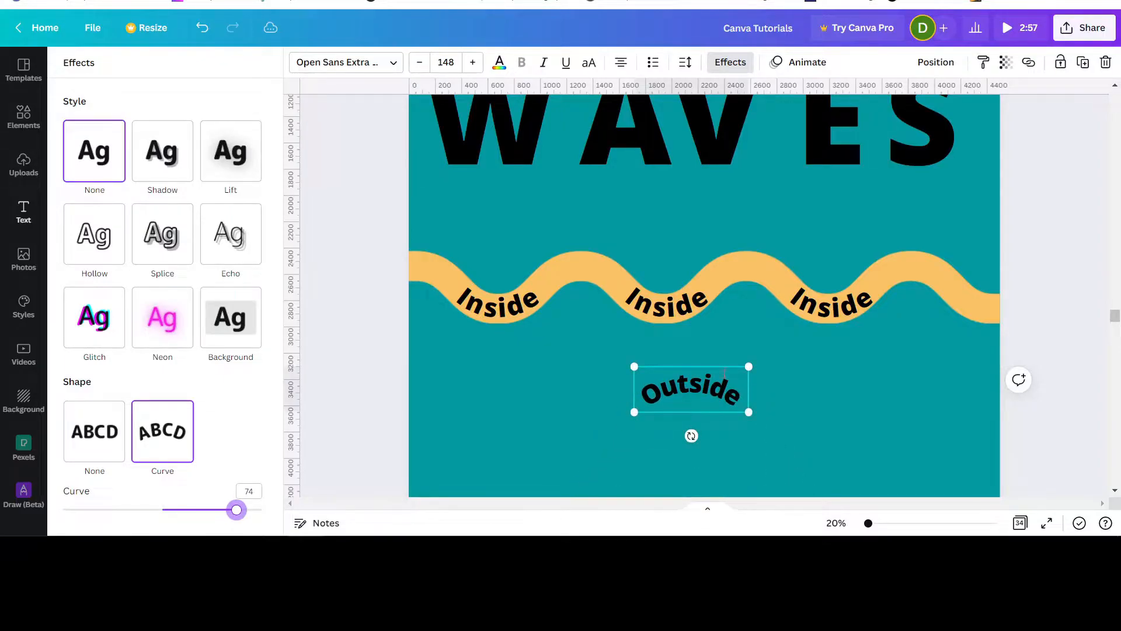
left_click_drag(724, 372, 609, 268)
left_click_drag(242, 514, 255, 512)
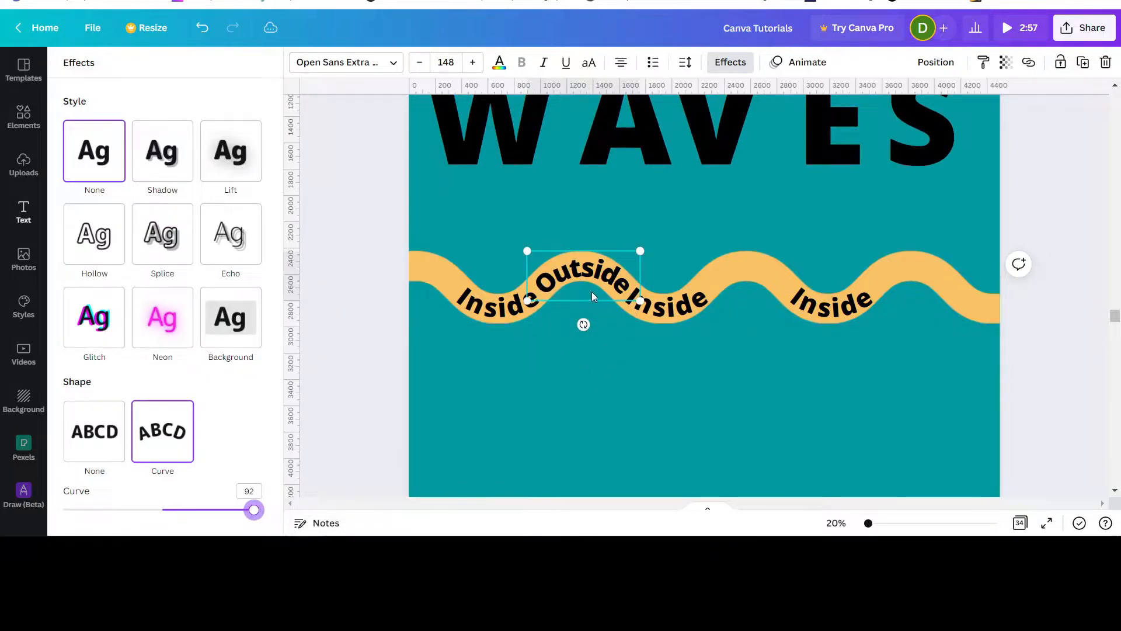
Fine-tune the horizontal and vertical position of "Outside" so it sits centred within the band of the first crest.
key("Right")
key("Right")
key("Right")
key("Right")
key("Right")
key("Right")
key("Right")
key("Right")
key("Left")
key("Left")
key("Left")
key("Left")
key("Left")
key("Left")
key("Left")
key("Left")
key("Left")
left_click(586, 292)
left_click_drag(585, 266, 583, 264)
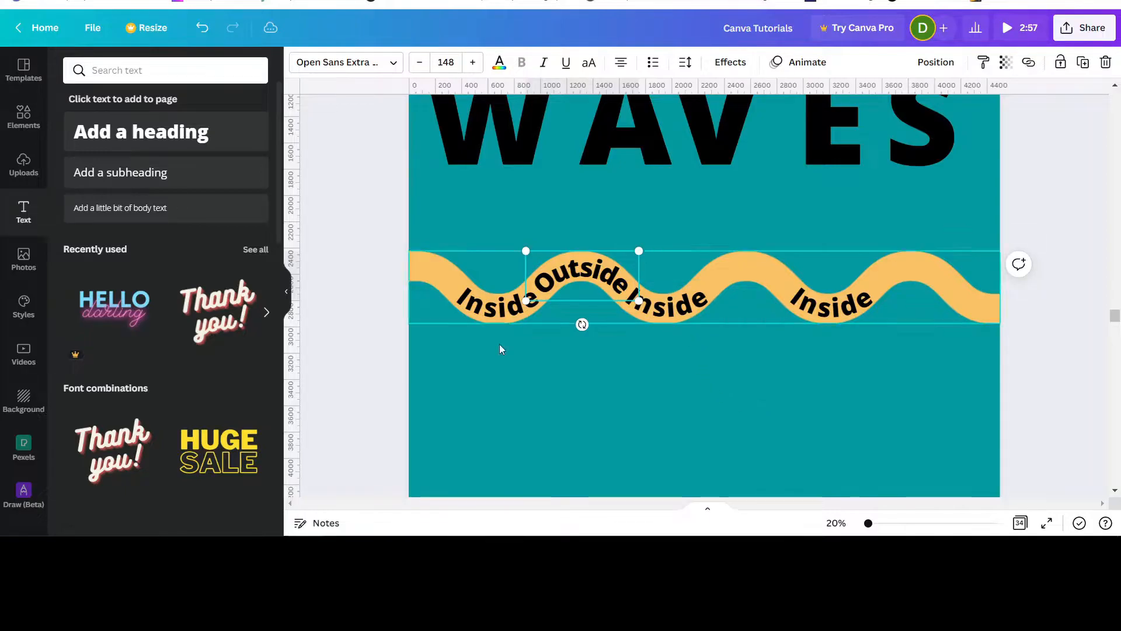
left_click(677, 388)
Make two copies of the curved "Outside" and place them on the wavy line's second and third crests.
left_click(596, 270)
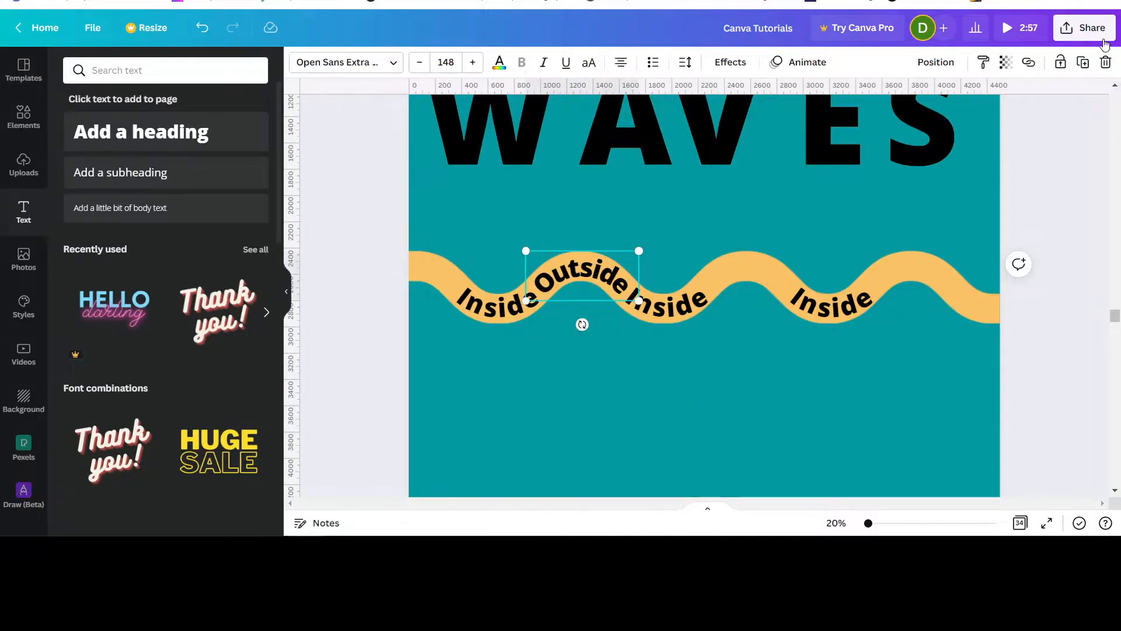
left_click(1082, 62)
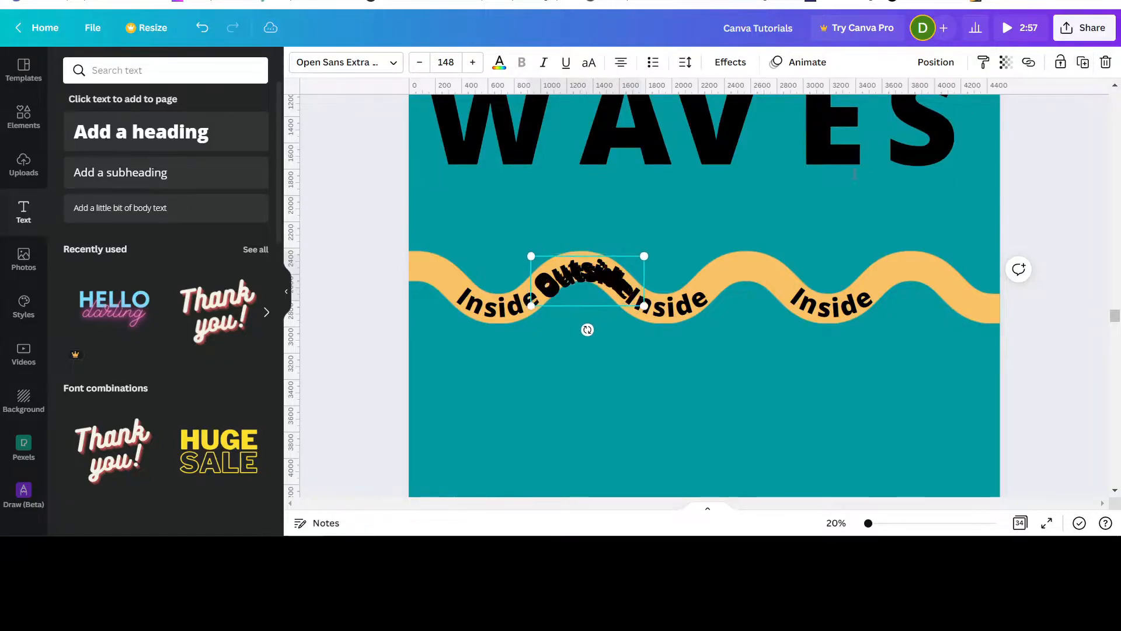
left_click_drag(573, 293, 914, 317)
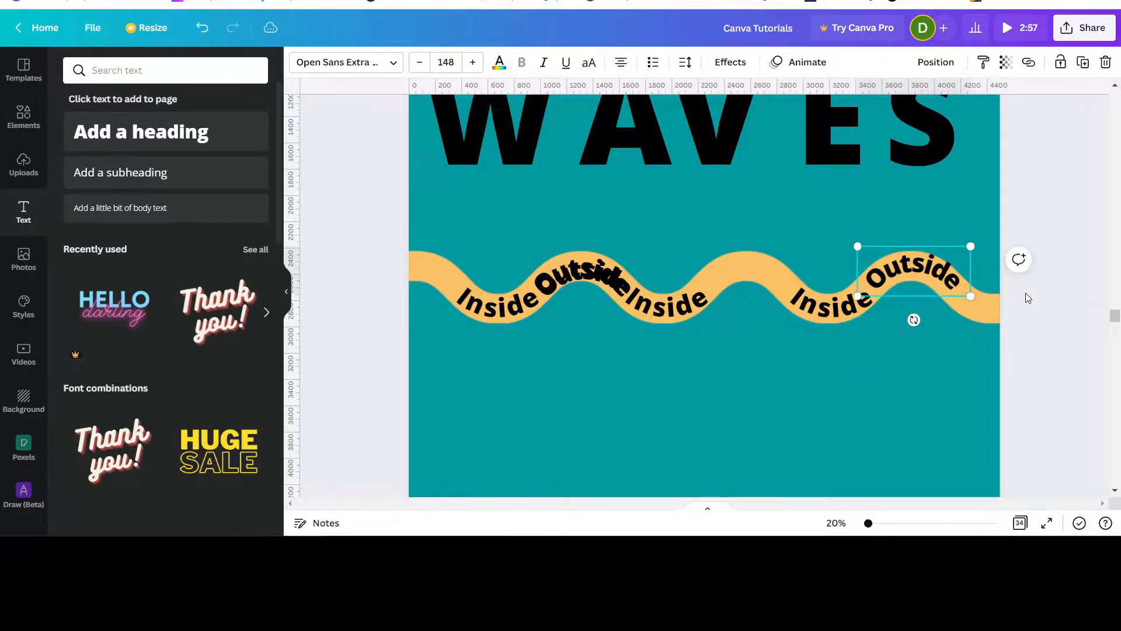
key("Down")
key("Down")
key("Down")
left_click_drag(816, 308, 812, 308)
left_click_drag(578, 274, 733, 272)
Adjust the rotation and position of "Inside" in the second and third dips and check the "Outside" on the second crest.
left_click(663, 314)
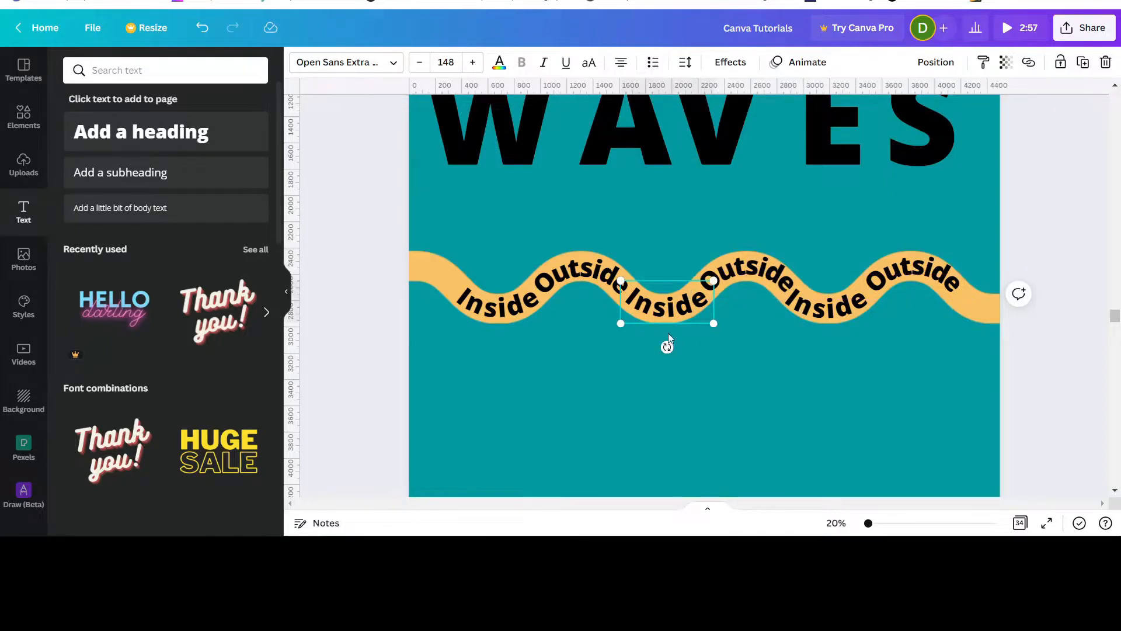
left_click_drag(667, 347, 669, 347)
left_click(830, 305)
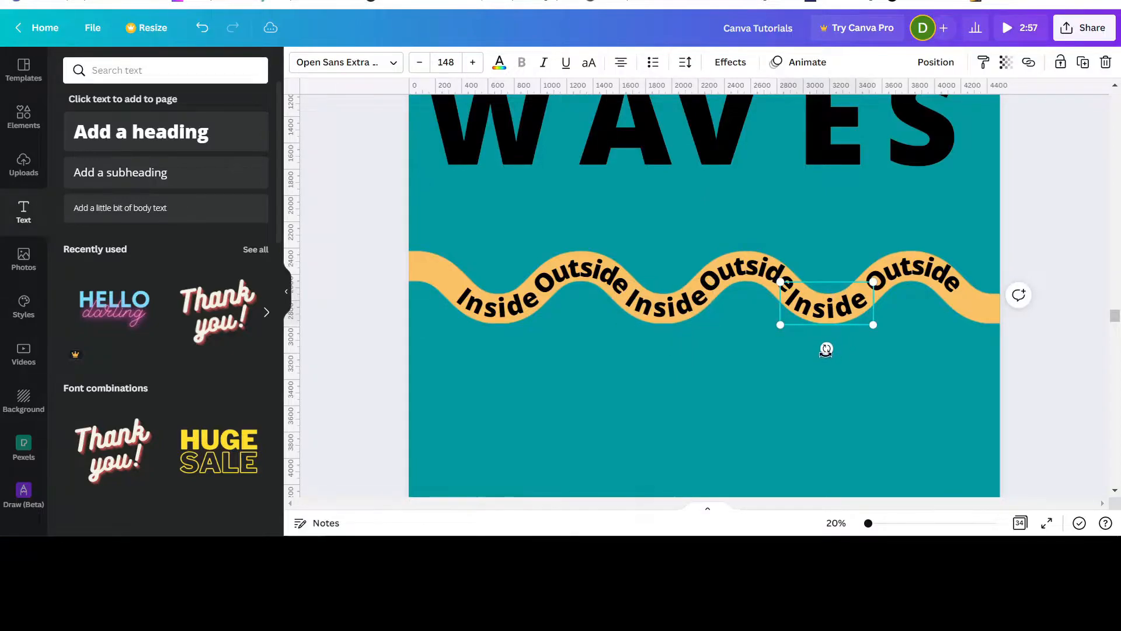
left_click_drag(848, 304, 831, 309)
left_click_drag(830, 348, 830, 349)
left_click(756, 289)
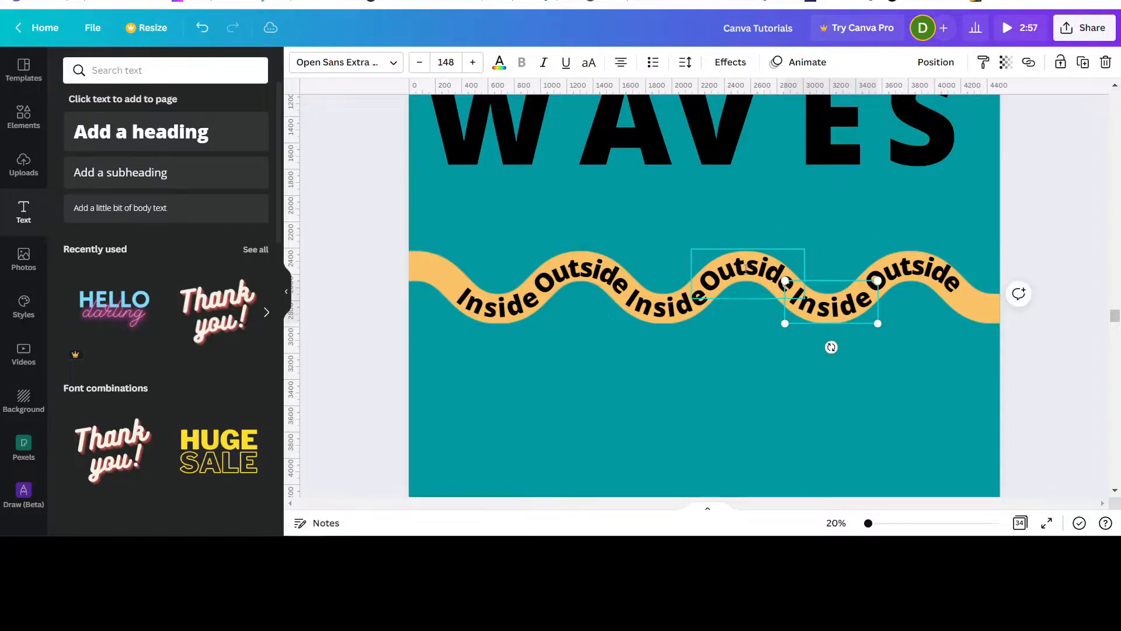
left_click_drag(746, 266, 746, 266)
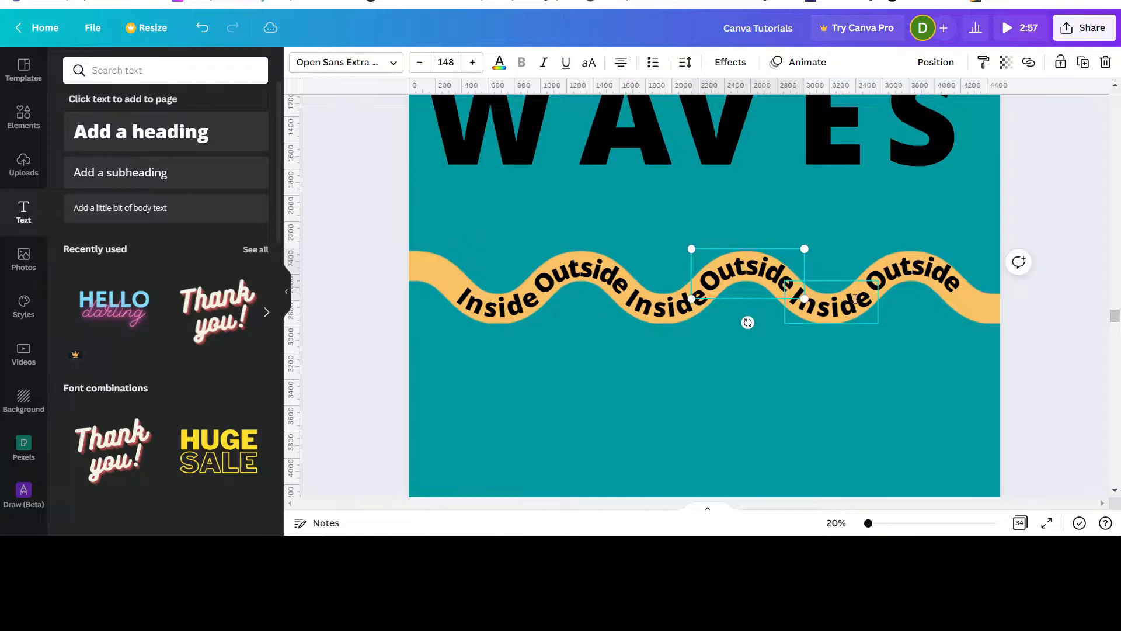
left_click(829, 408)
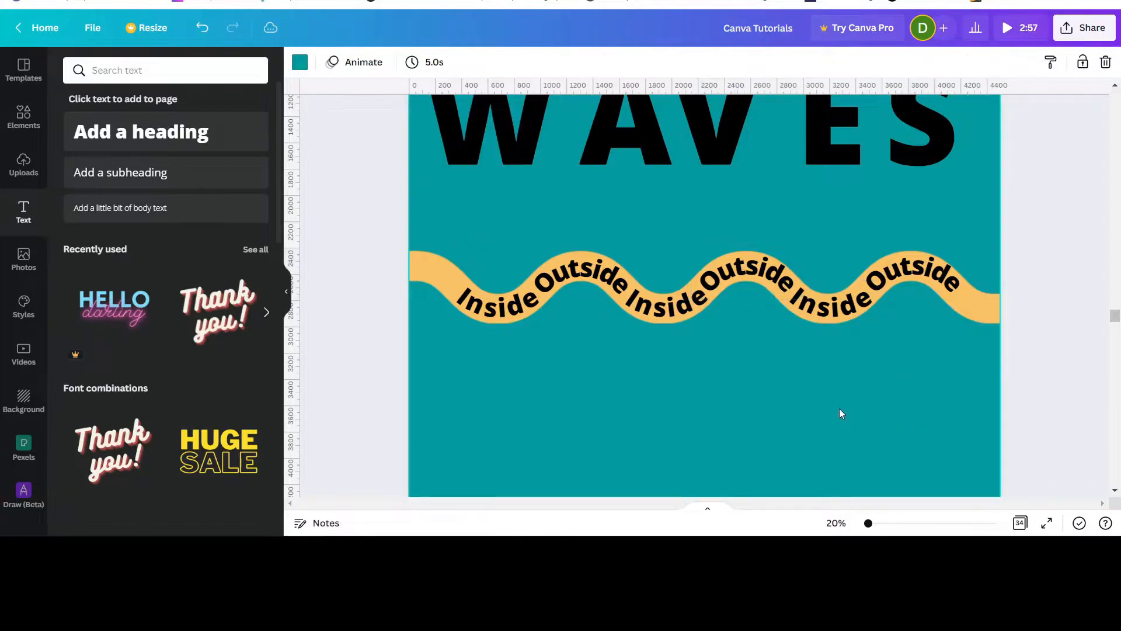
Nudge and slightly rotate the "Inside" in the second dip, and realign the "Outside" on the first crest.
left_click(658, 299)
left_click_drag(652, 300, 651, 300)
left_click_drag(668, 346, 665, 351)
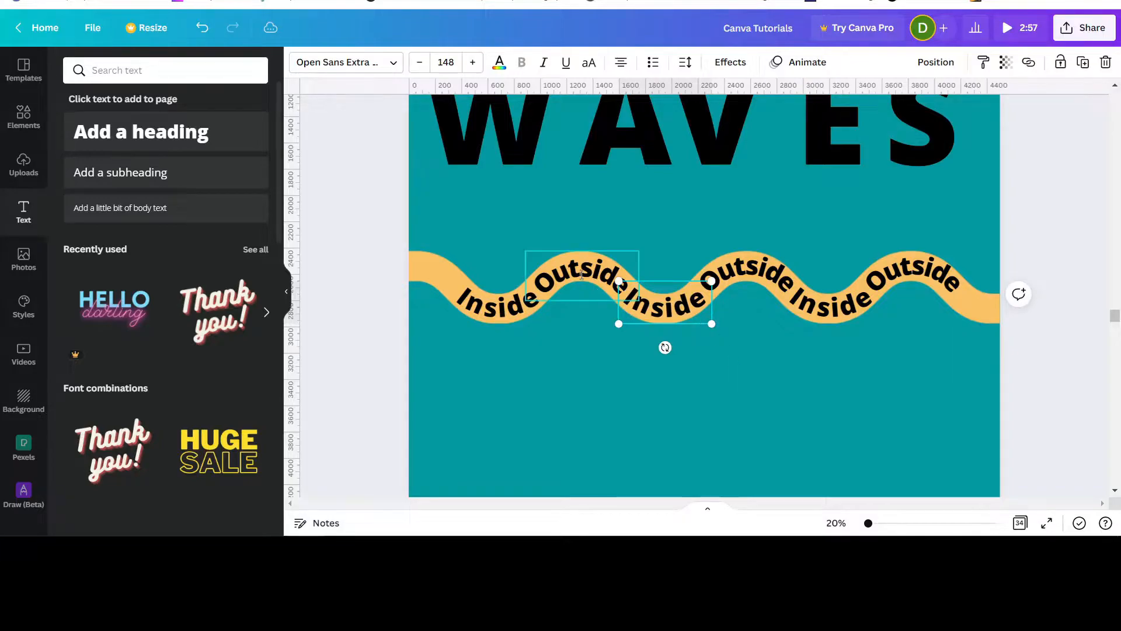
left_click(581, 320)
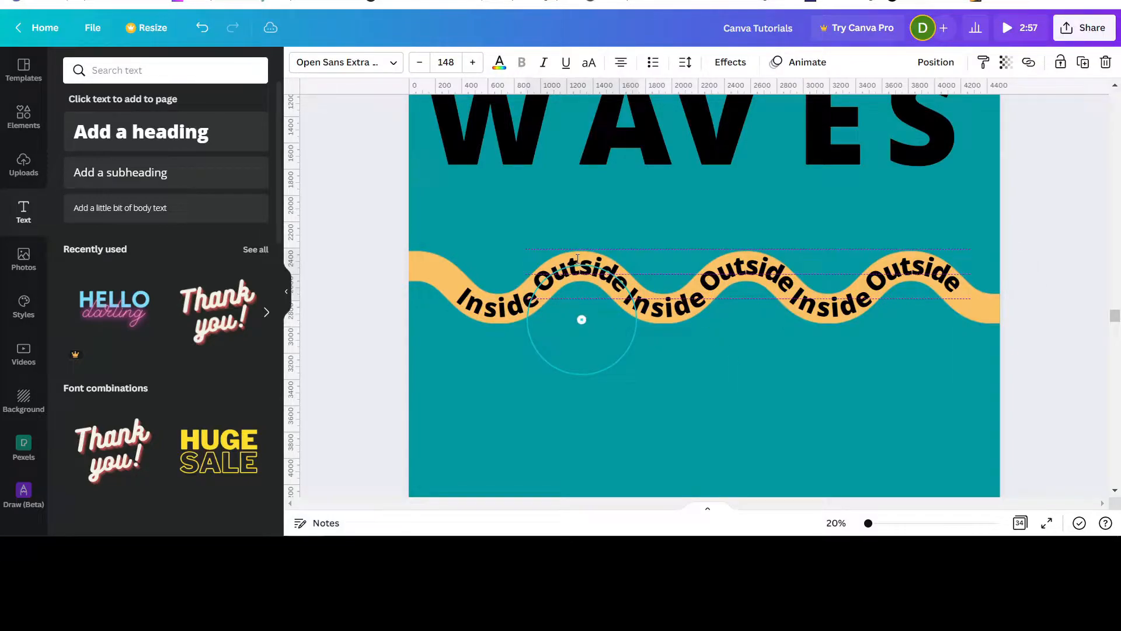
left_click(850, 394)
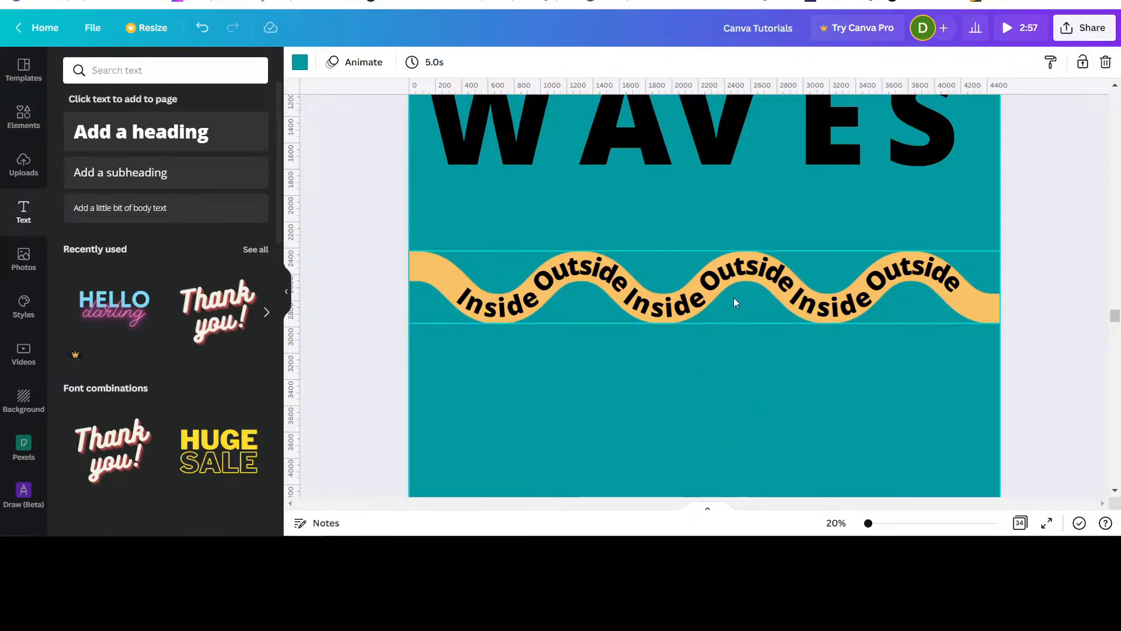
Zoom out to show the whole page and move the grouped WAVES letters down to just above the wavy line.
scroll(763, 342, "up", 2)
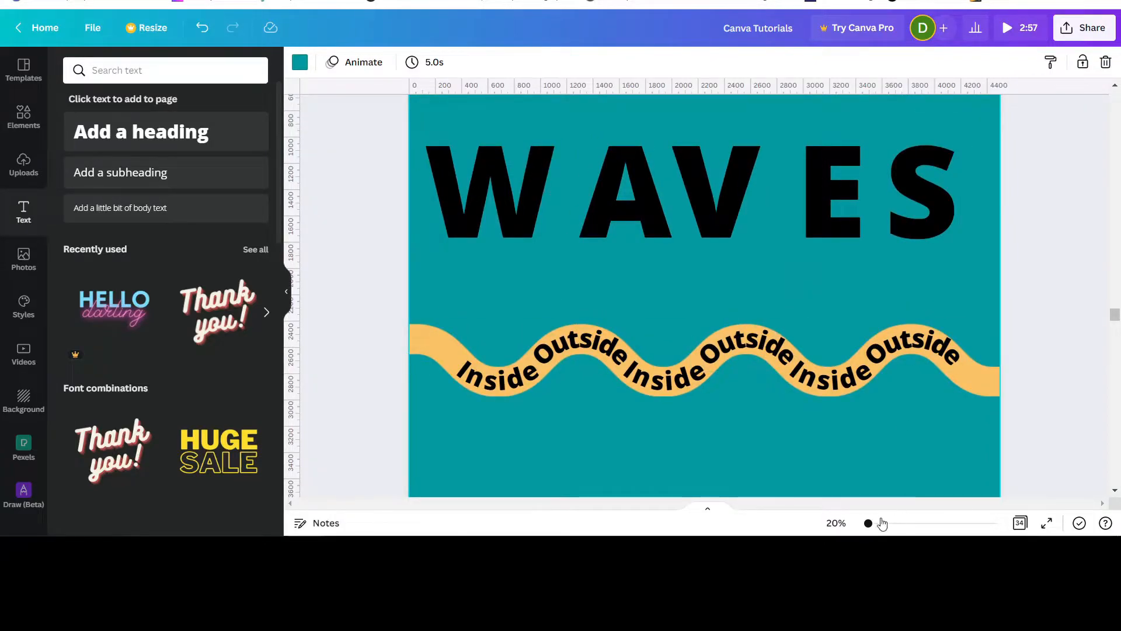
left_click_drag(868, 523, 865, 523)
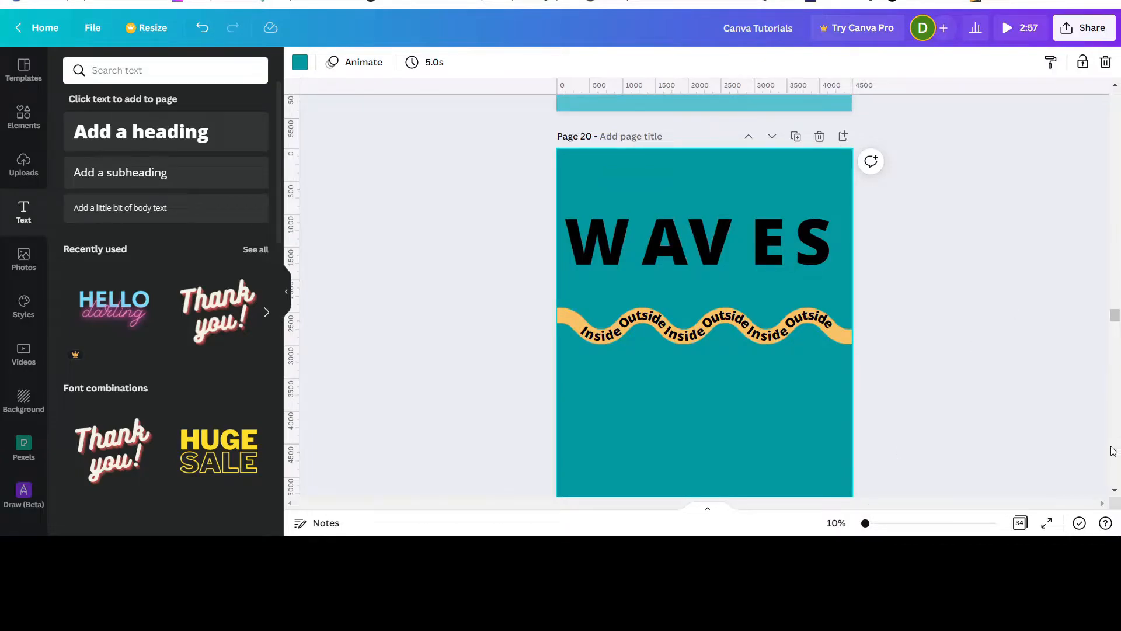
left_click(1115, 490)
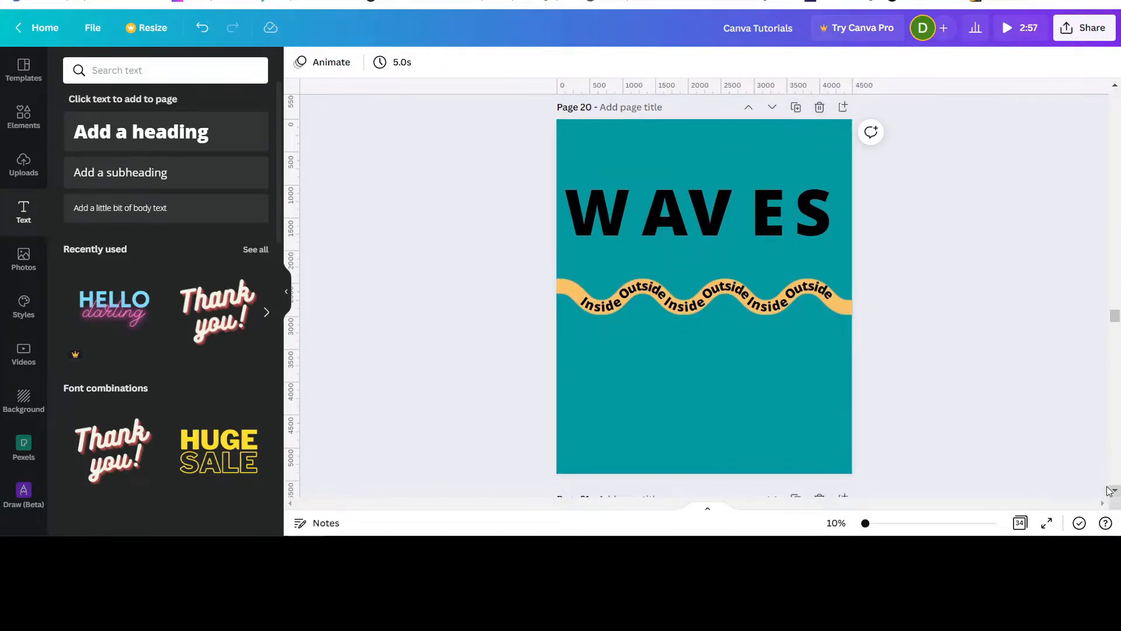
left_click(594, 202)
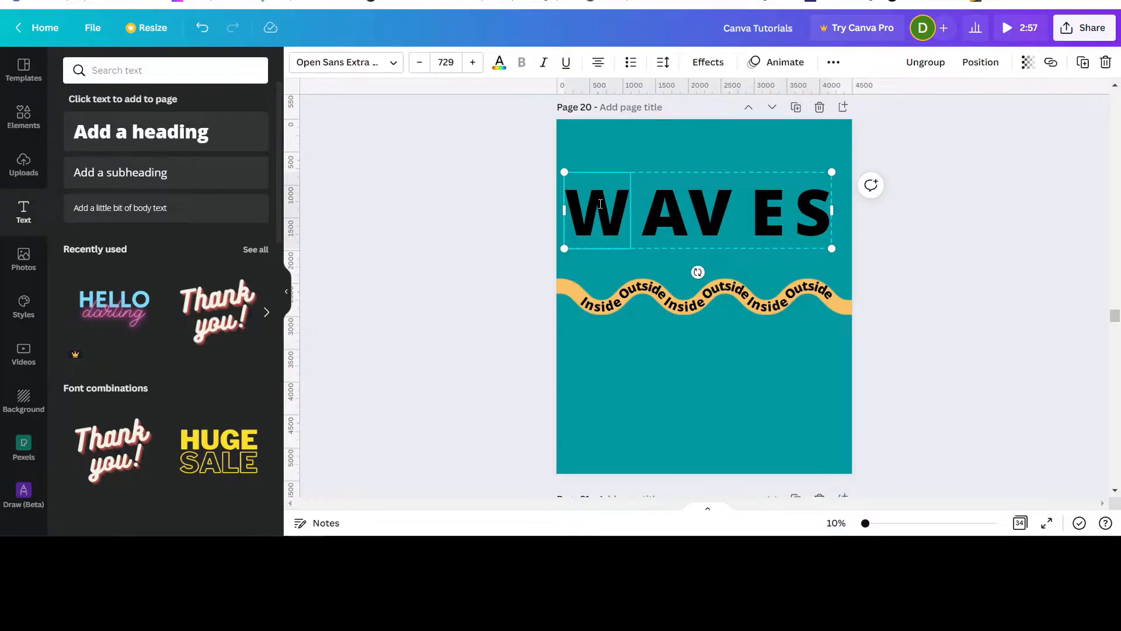
mouse_move(601, 202)
left_mouse_down()
mouse_move(602, 252)
mouse_move(612, 222)
left_mouse_up()
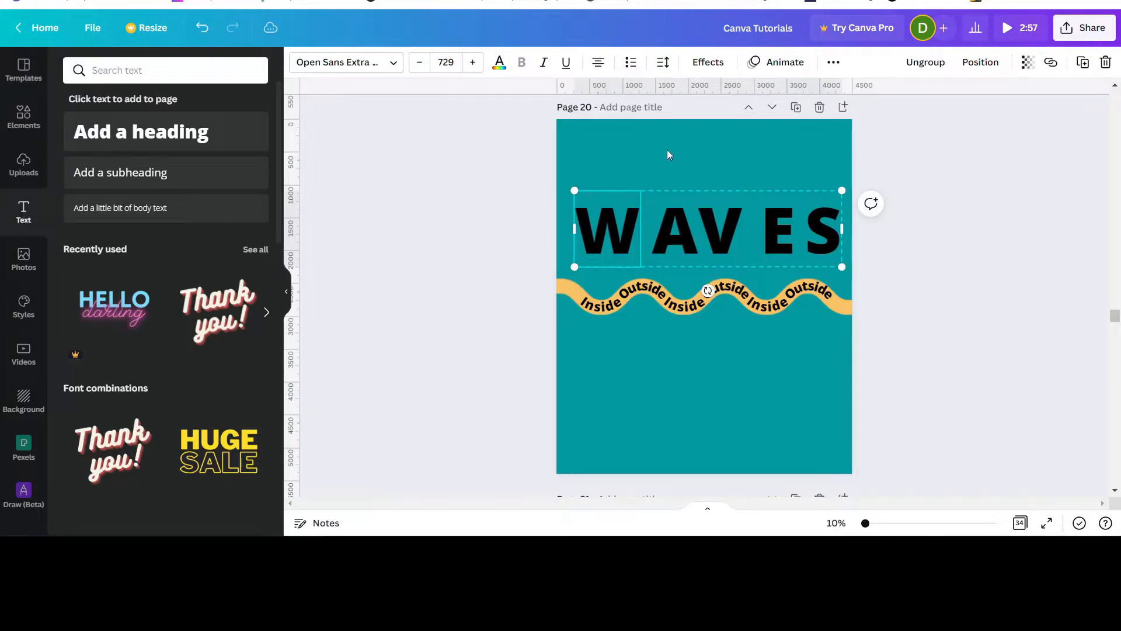
Ungroup the WAVES lettering so each letter can be moved separately.
left_click(663, 146)
left_click(601, 189)
left_click(929, 64)
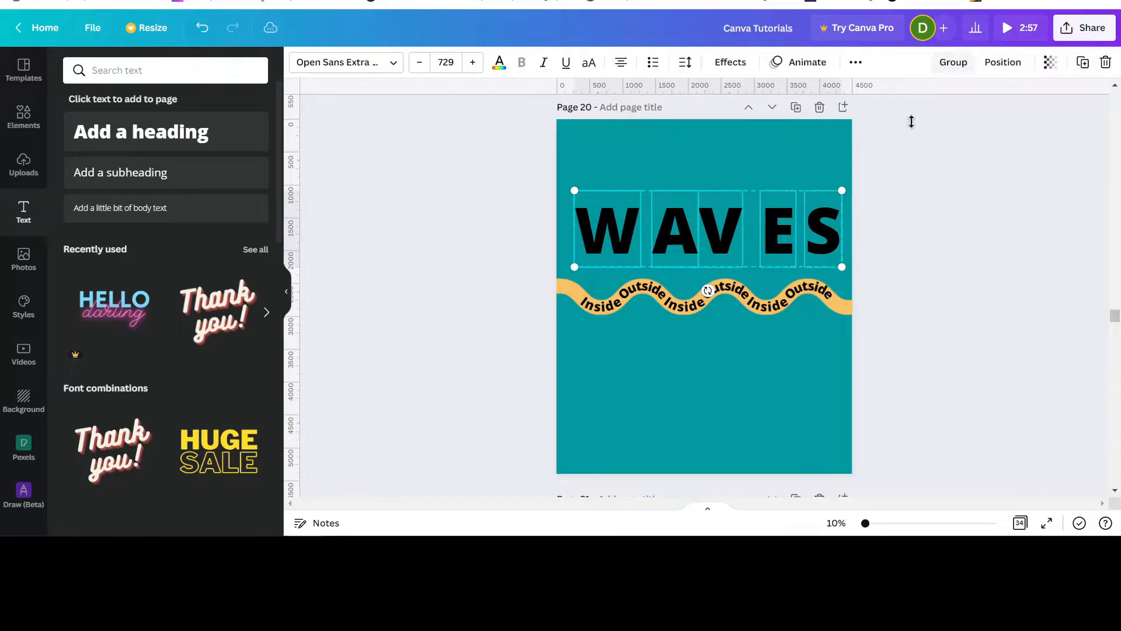
left_click(926, 333)
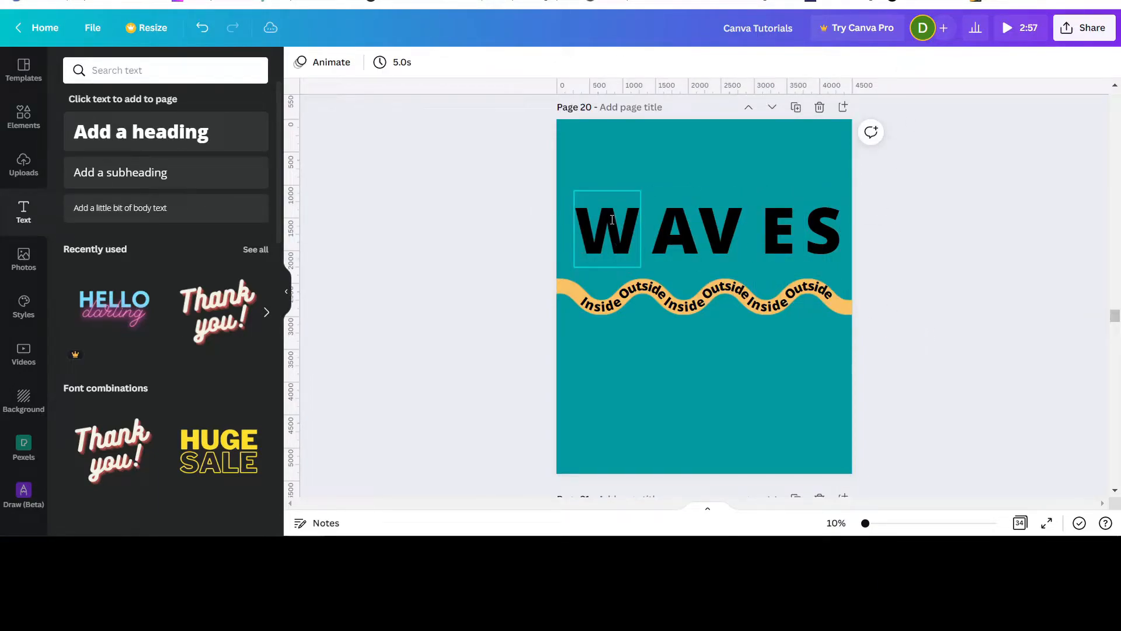
Move the letters W, A, V, E and S one by one onto the wavy line, spaced closely in a row.
left_click_drag(612, 222, 602, 291)
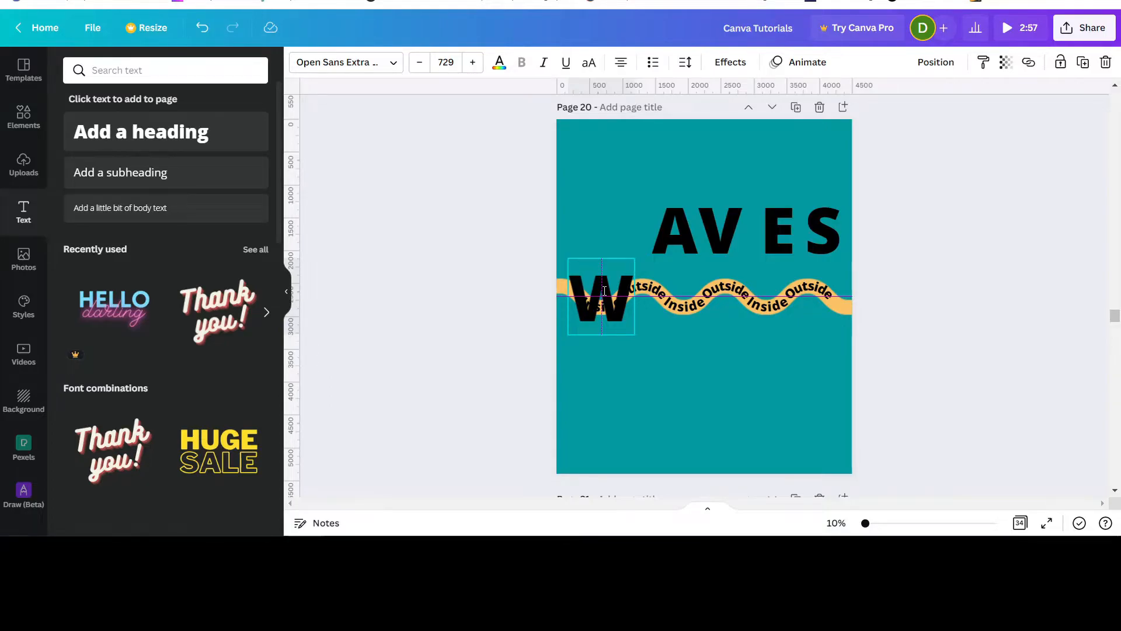
left_click_drag(604, 291, 604, 290)
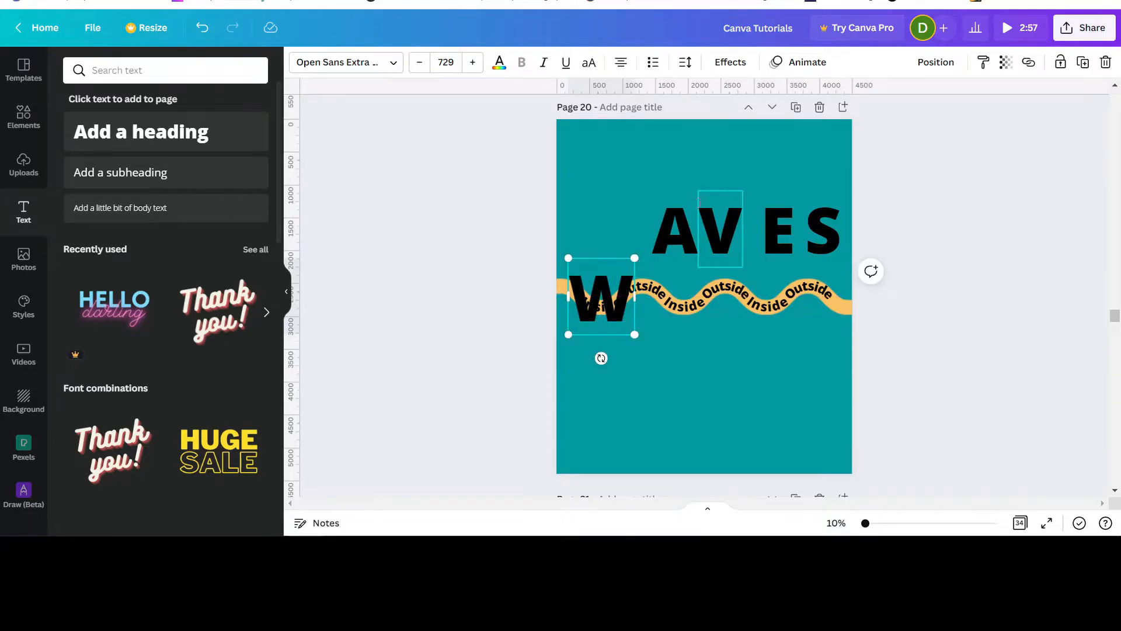
left_click_drag(677, 210, 653, 281)
left_click_drag(727, 209, 716, 274)
left_click_drag(779, 231, 750, 293)
left_click_drag(817, 228, 793, 292)
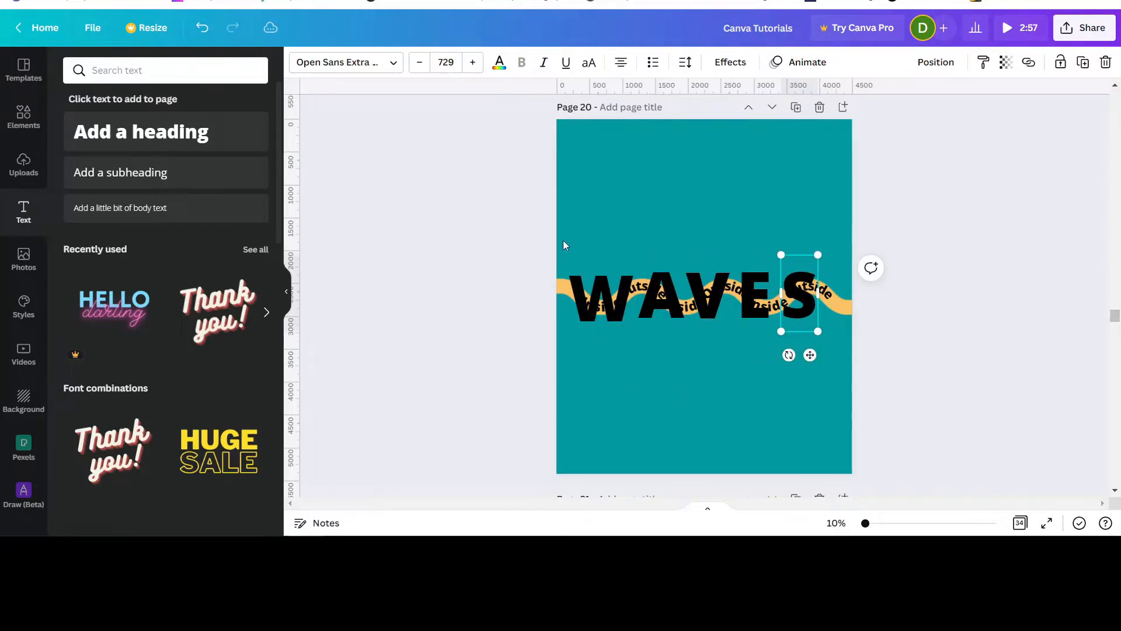
Group the five WAVES letters and centre the group horizontally over the wavy line.
left_click(599, 290)
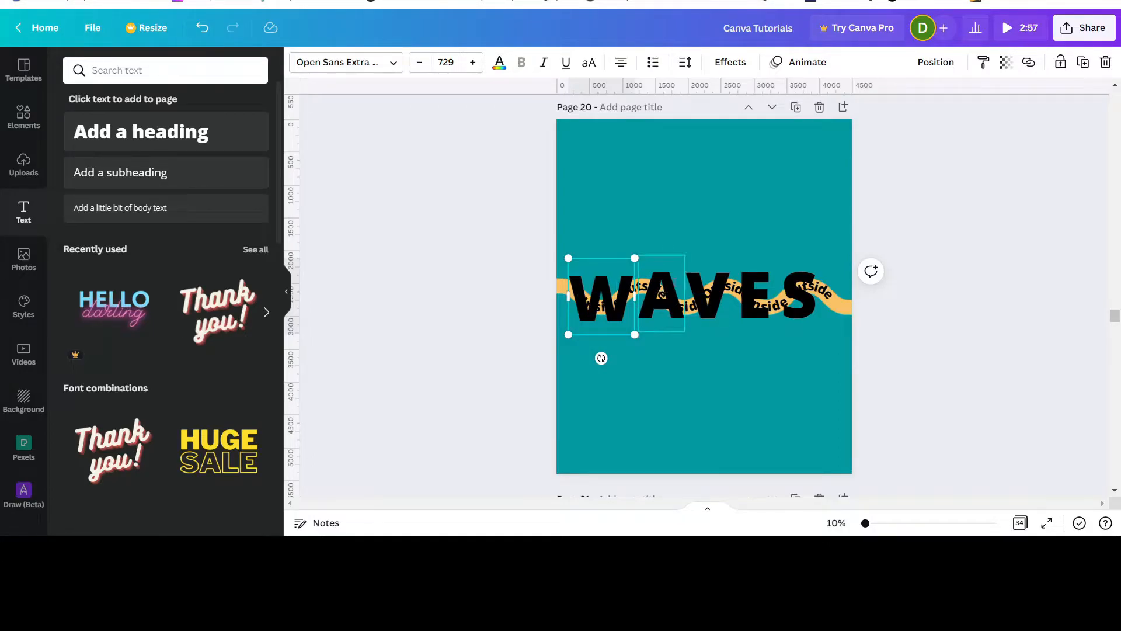
left_click(679, 325, "shift")
left_click(708, 318, "shift")
left_click(759, 323, "shift")
left_click(799, 309, "shift")
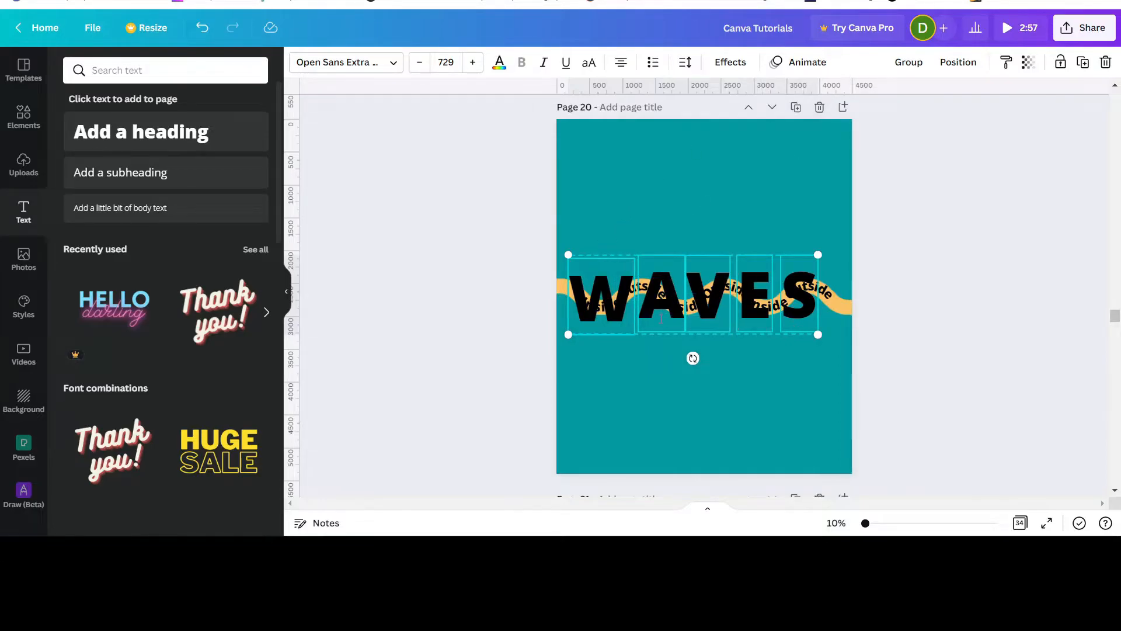
left_click(908, 62)
left_click_drag(690, 285, 702, 288)
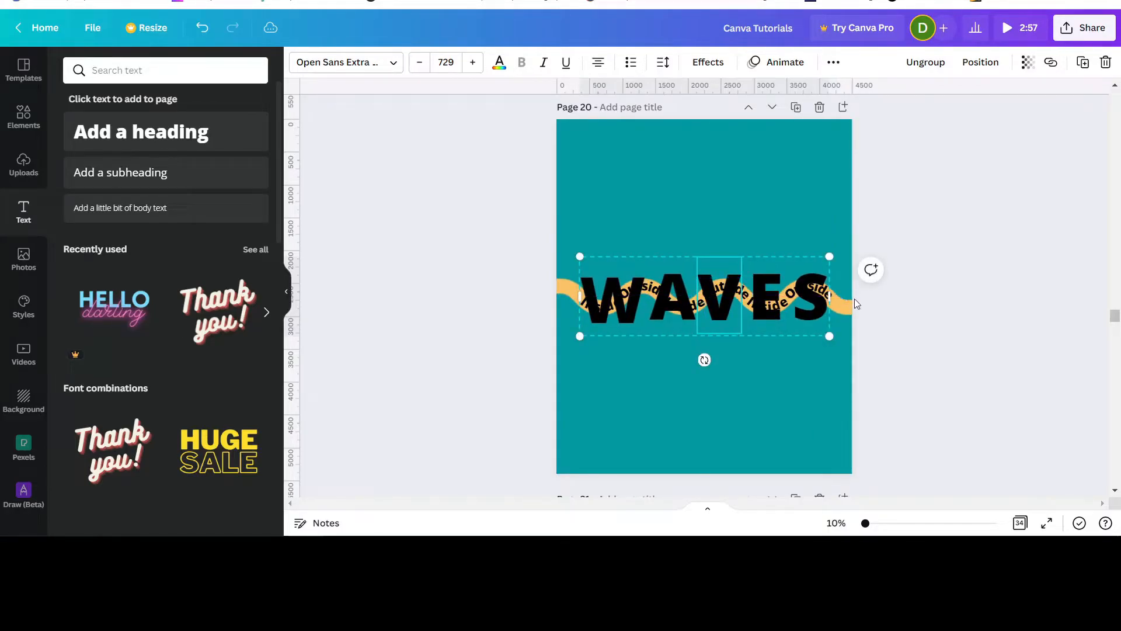
left_click(947, 316)
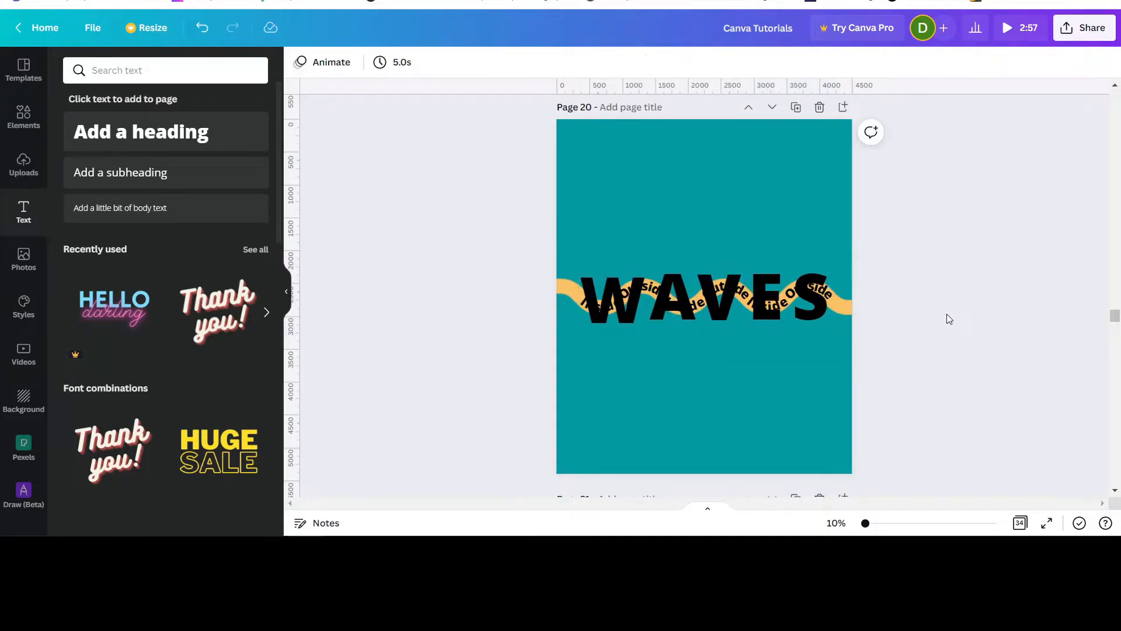
left_click(706, 292)
left_click(944, 283)
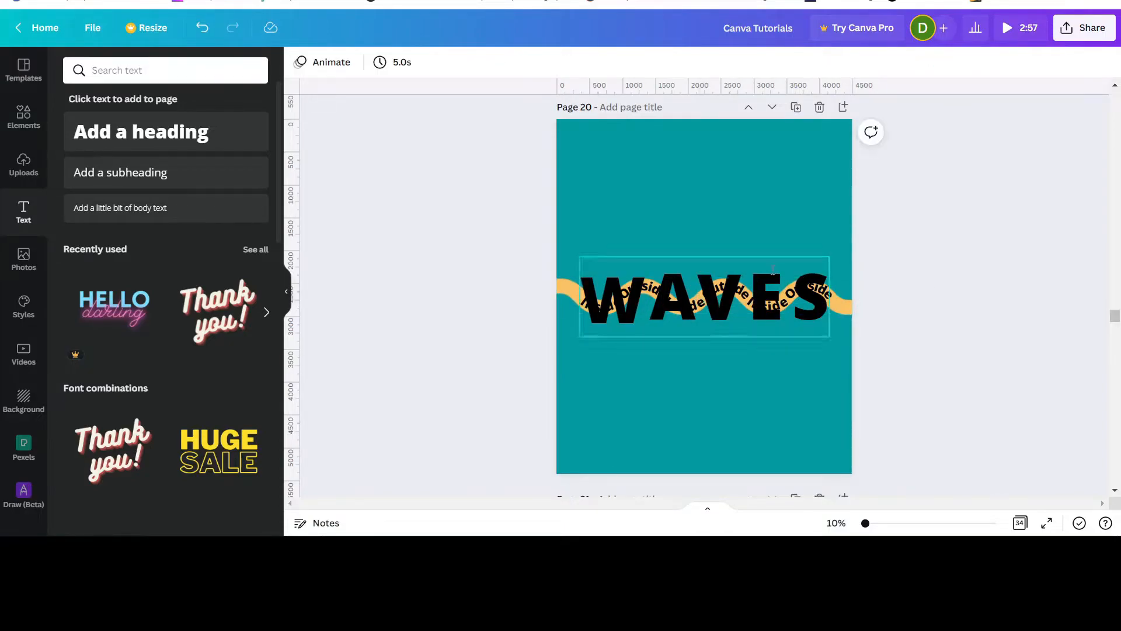
Enlarge the WAVES group from both sides to about 4,263 wide so it nearly spans the page.
left_click(773, 270)
left_click_drag(581, 258, 563, 251)
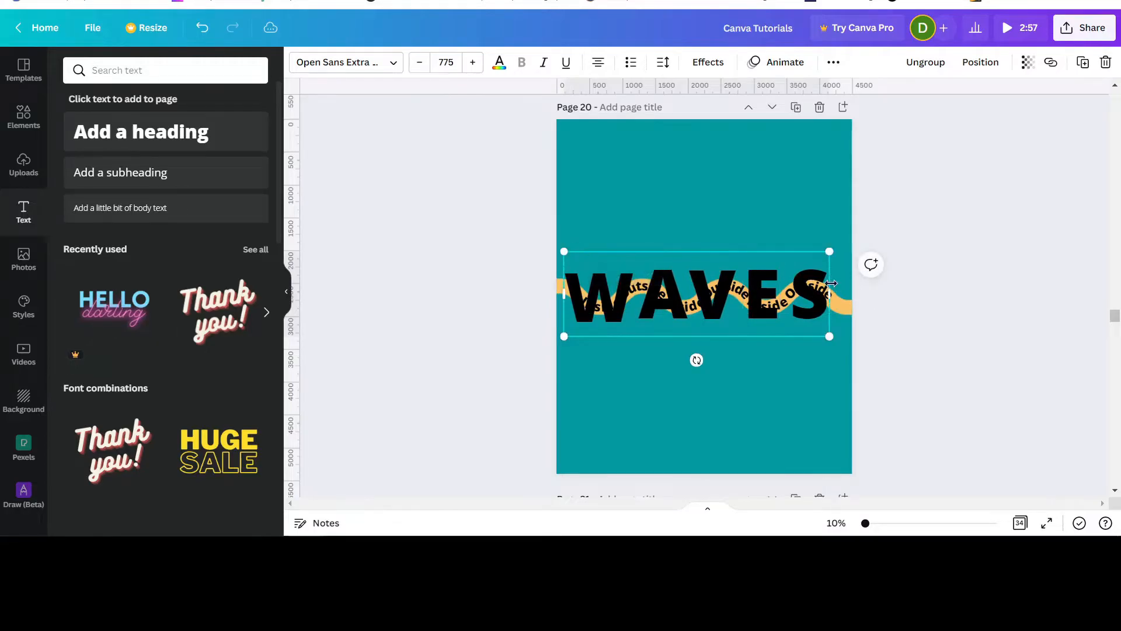
left_click_drag(830, 251, 844, 246)
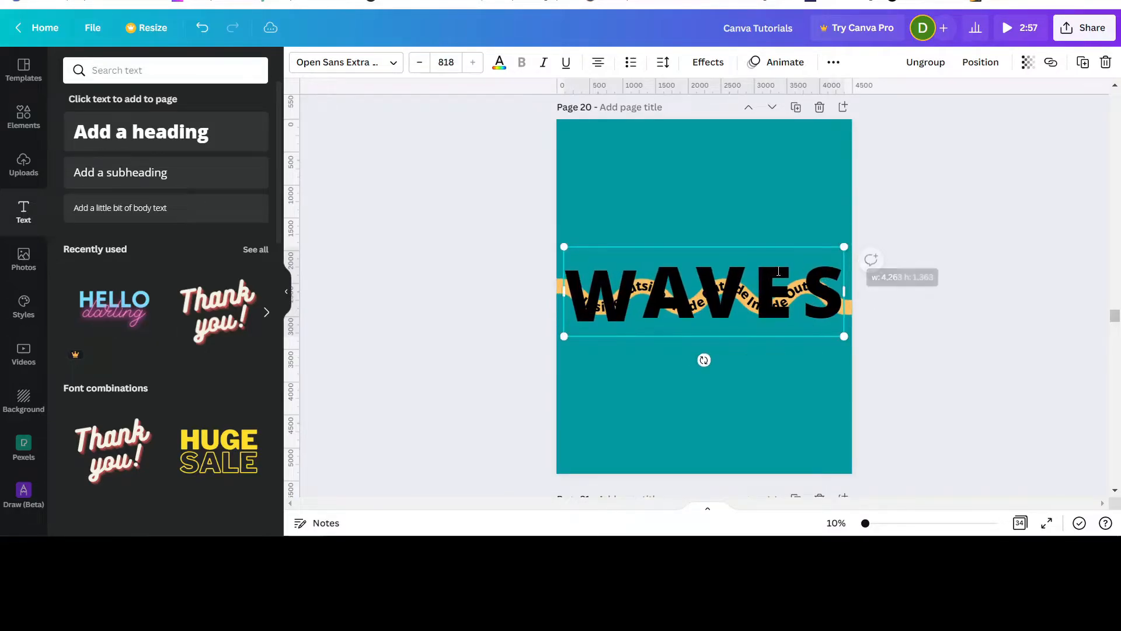
left_click(952, 285)
Move the enlarged WAVES group slightly lower so it sits evenly over the wavy line.
left_click(792, 255)
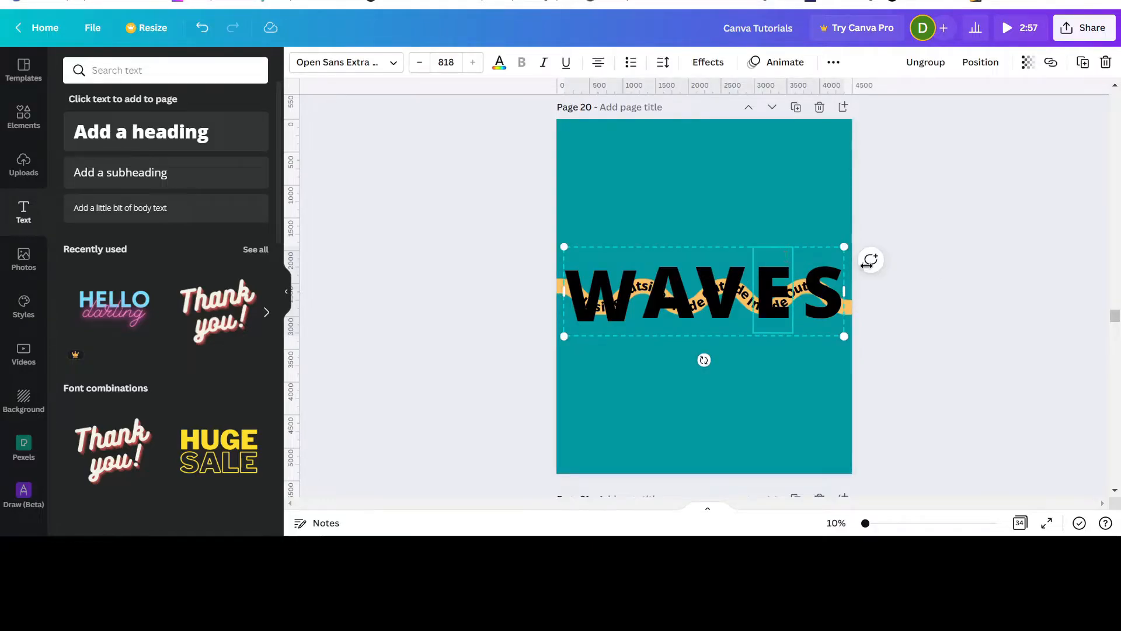
left_click(922, 275)
left_click_drag(780, 250, 778, 257)
left_click(953, 287)
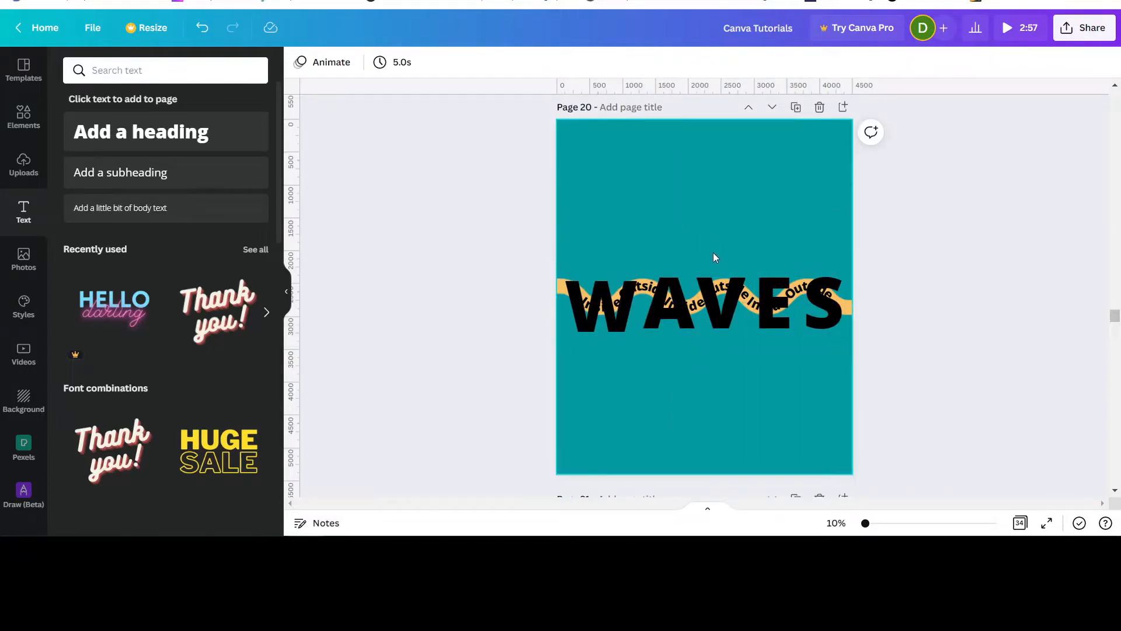
left_click_drag(715, 265, 714, 259)
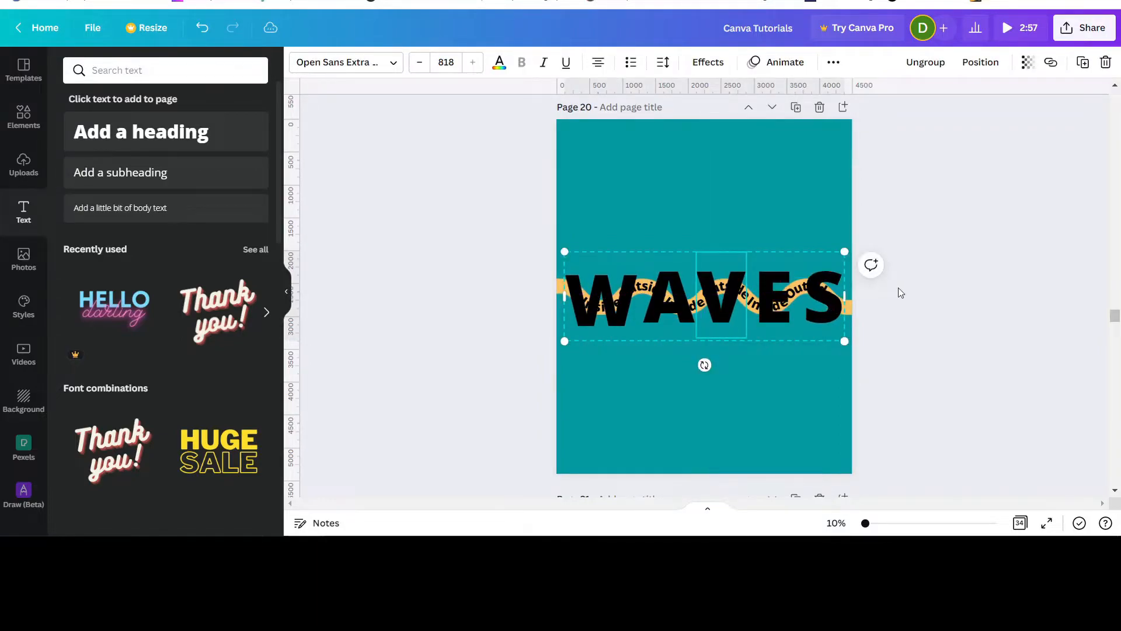
left_click(957, 304)
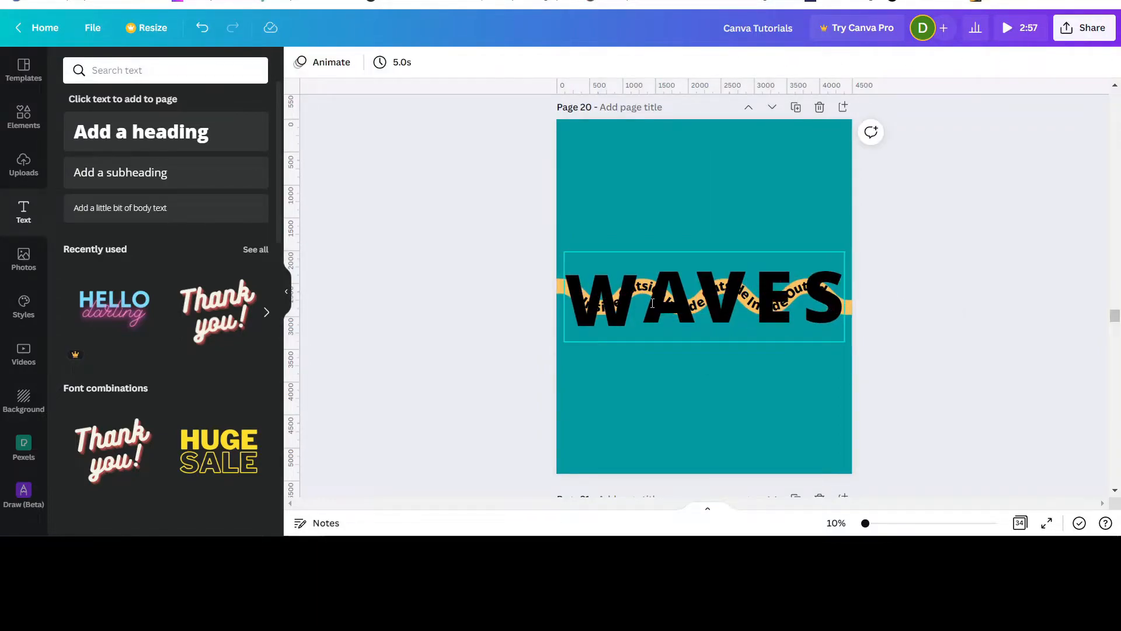
Ungroup the enlarged WAVES lettering and clear the selection.
left_click(602, 279)
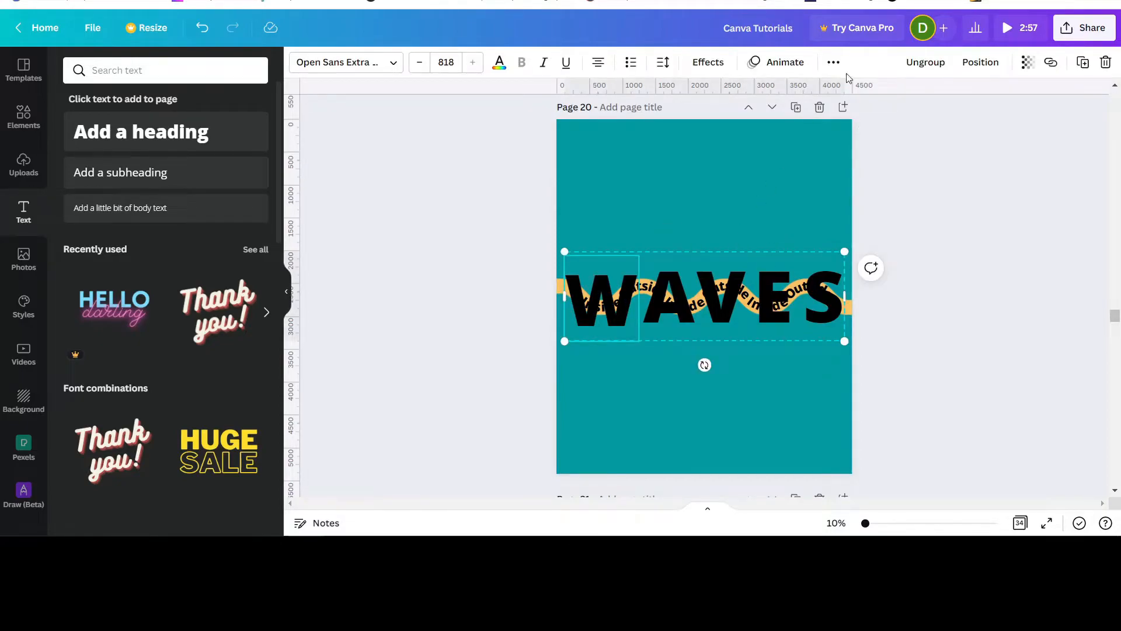
left_click(933, 63)
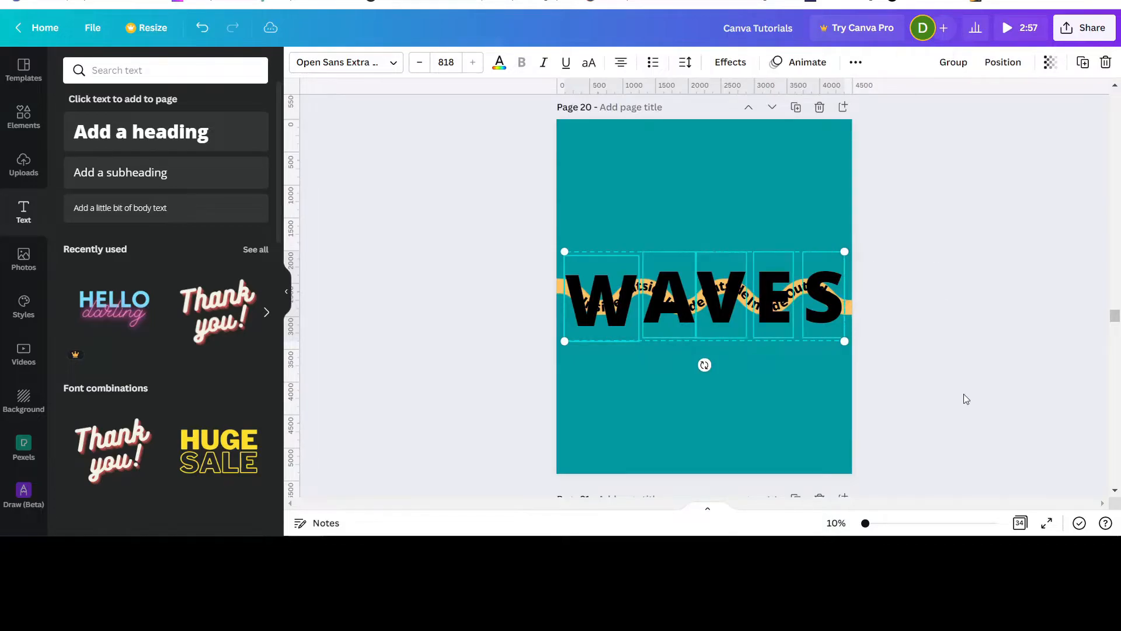
left_click(964, 393)
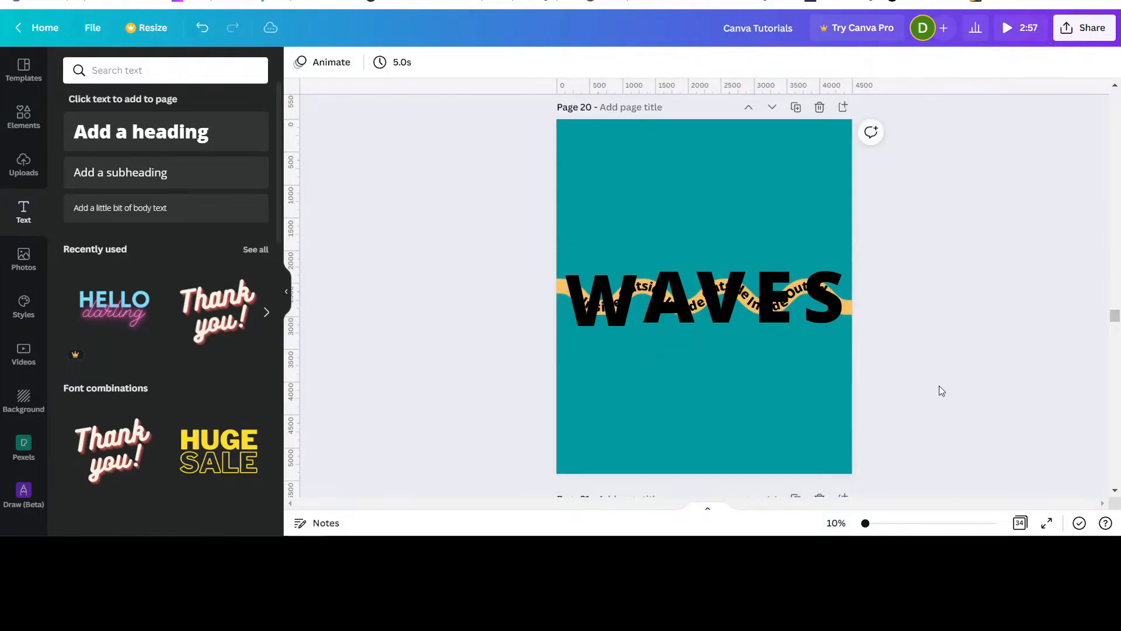
Send the letters W, V and S backward one by one so they lie behind the wavy line.
left_click(606, 283)
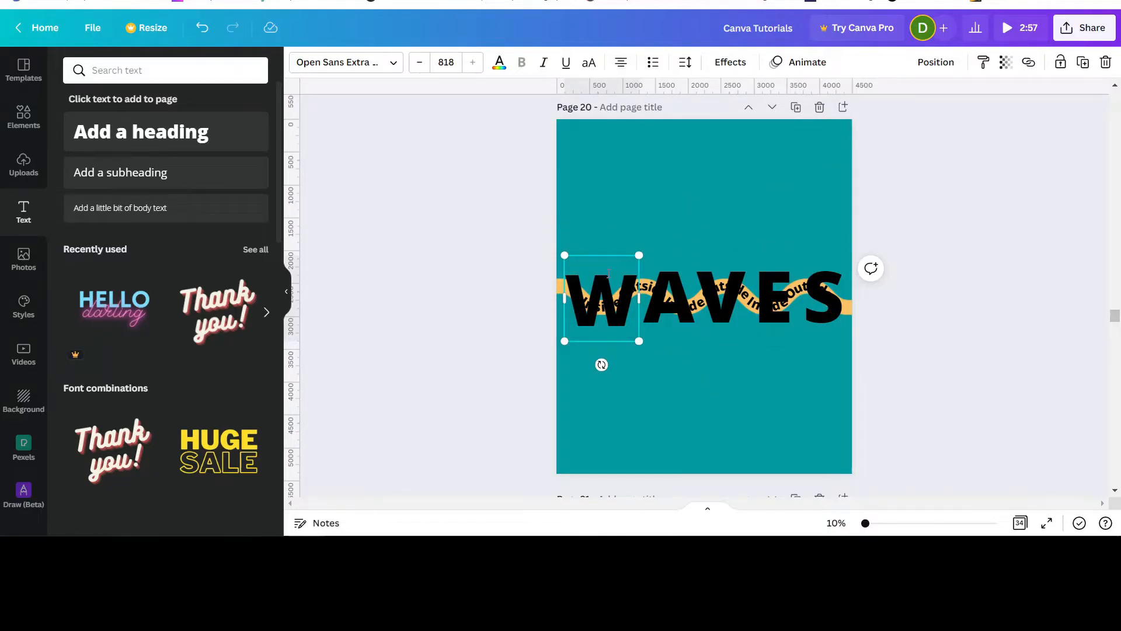
left_click(938, 65)
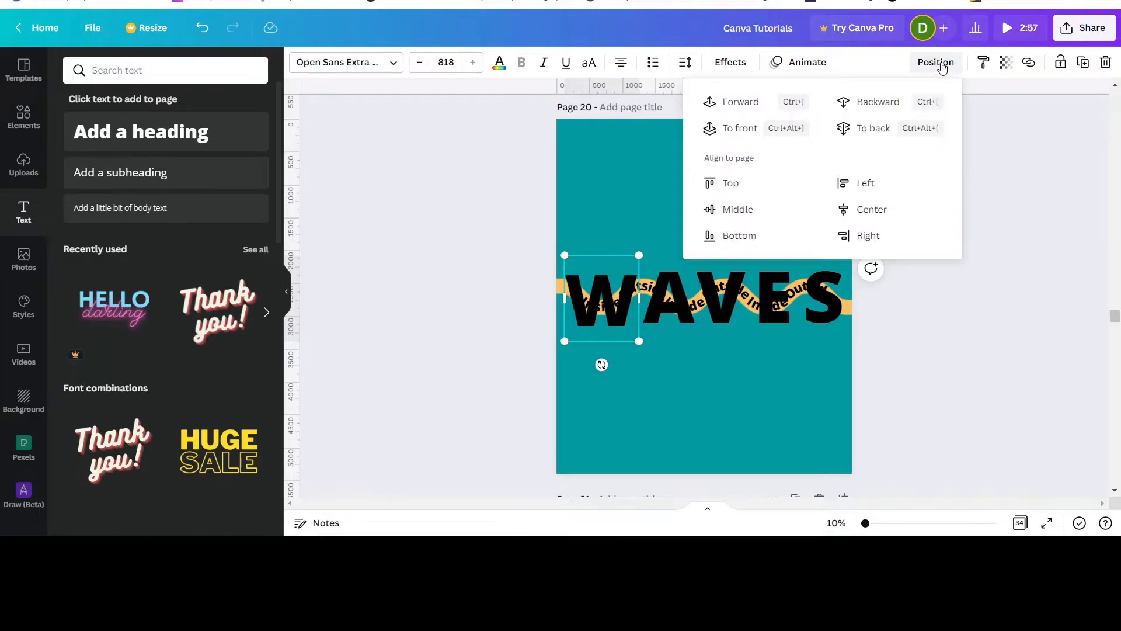
left_click(866, 105)
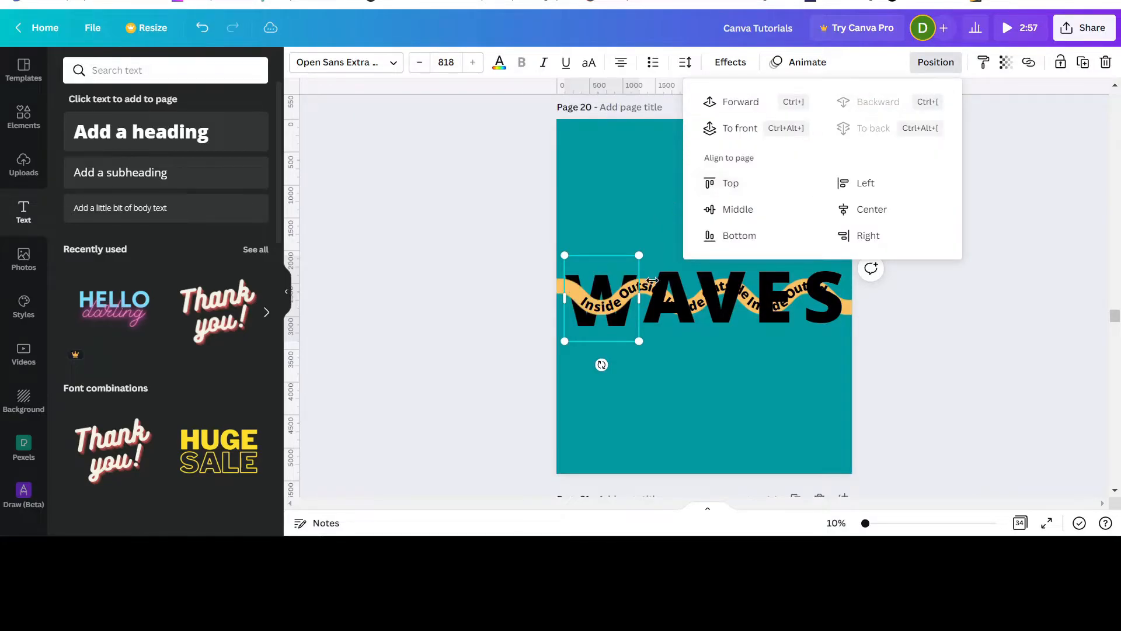
left_click(730, 317)
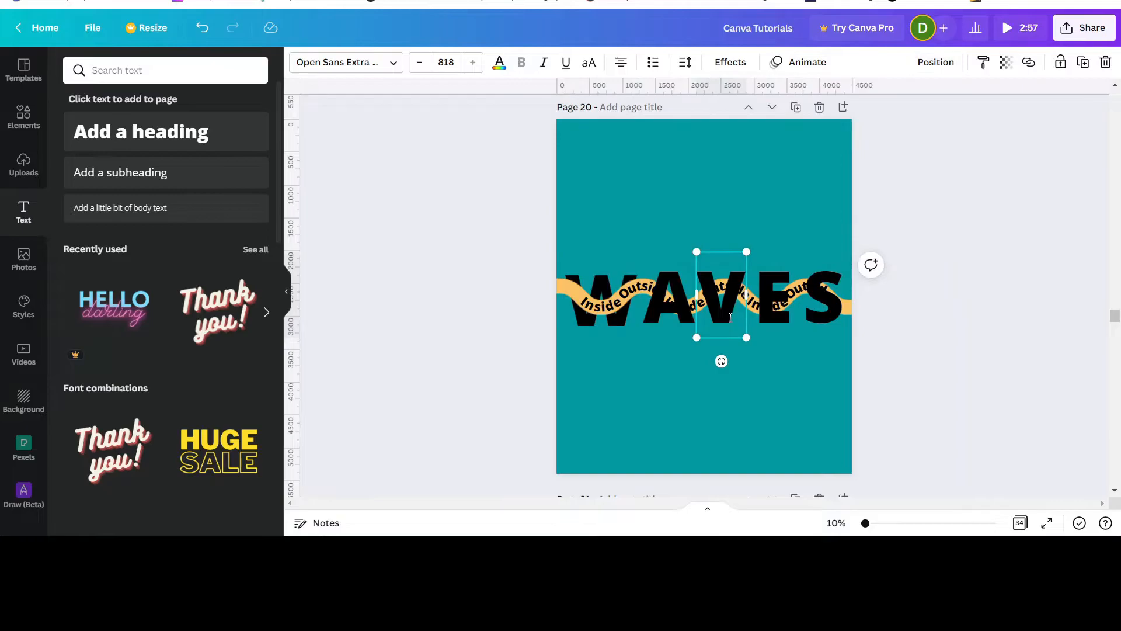
left_click(935, 63)
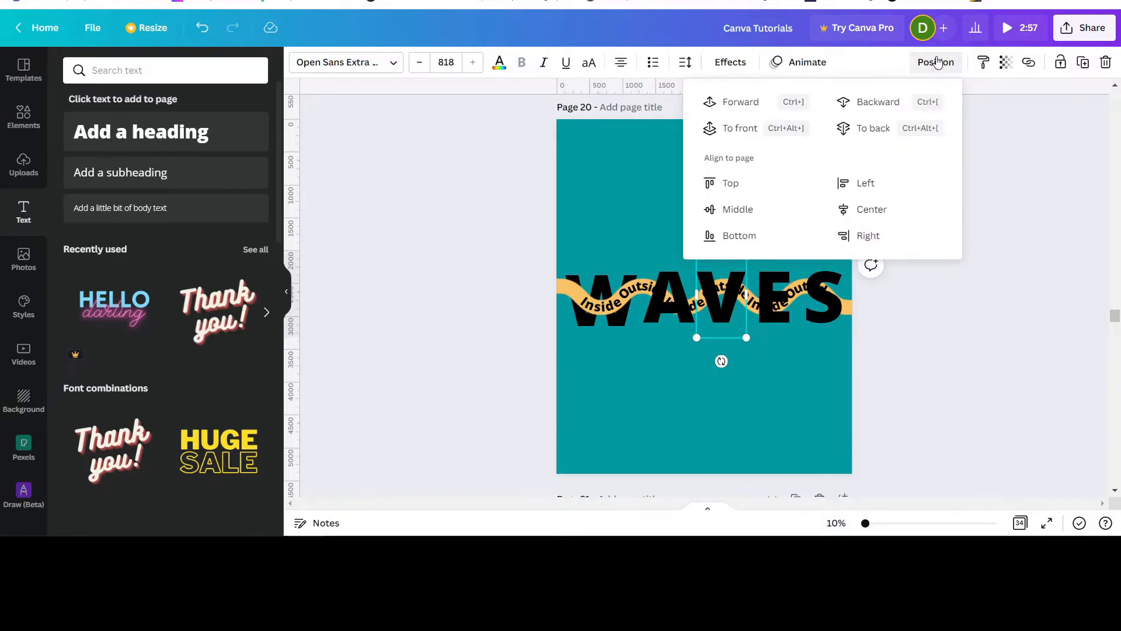
left_click(876, 105)
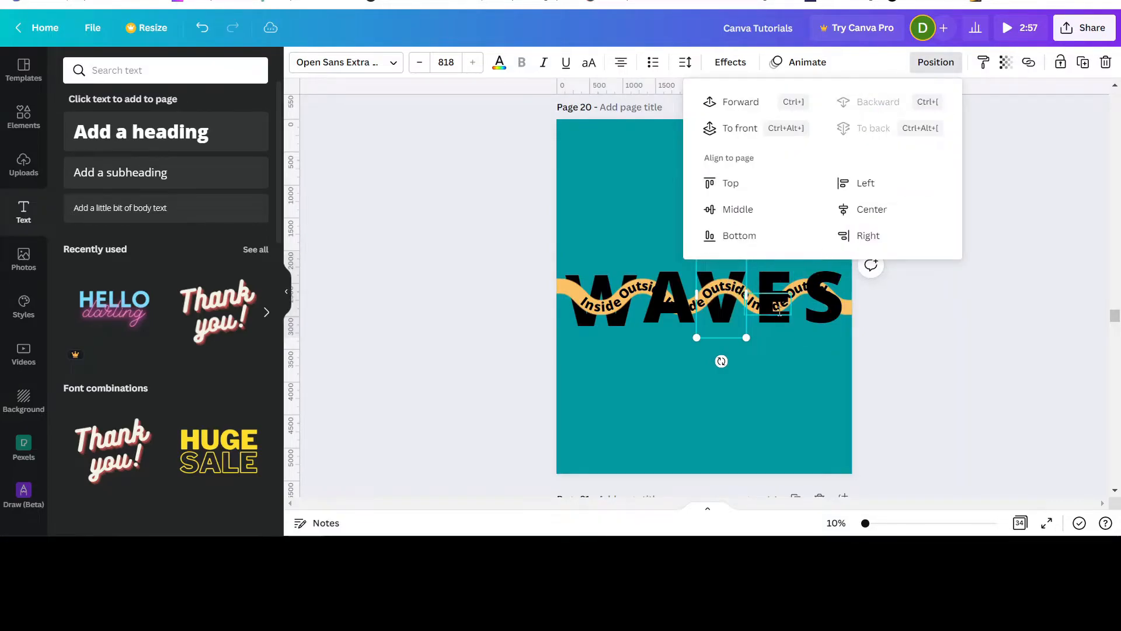
left_click(827, 313)
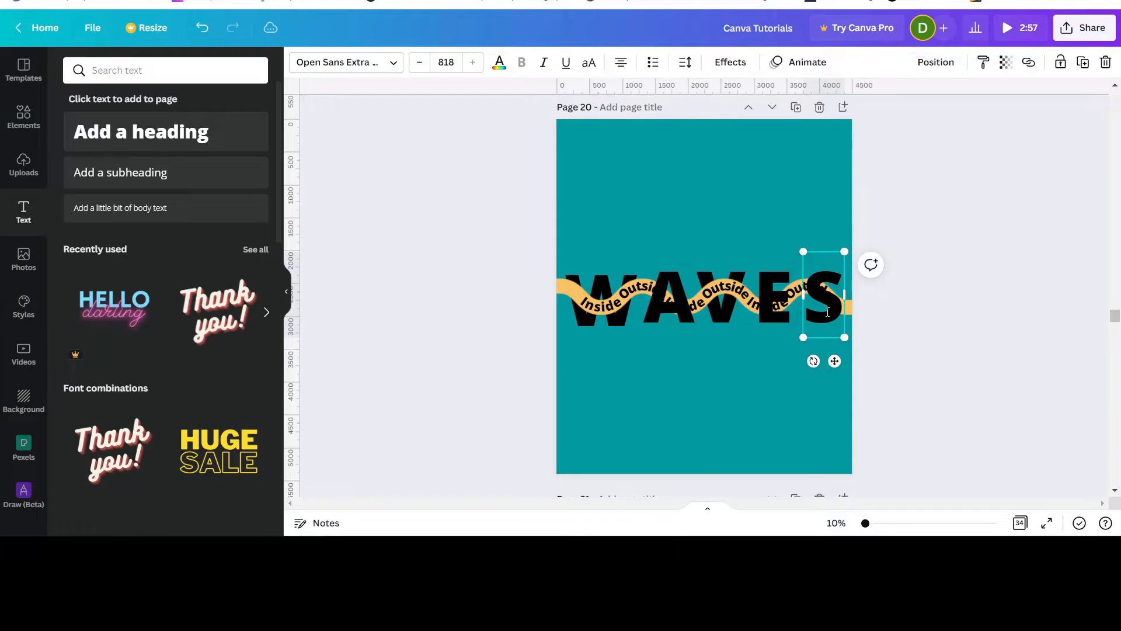
left_click(932, 65)
left_click(885, 102)
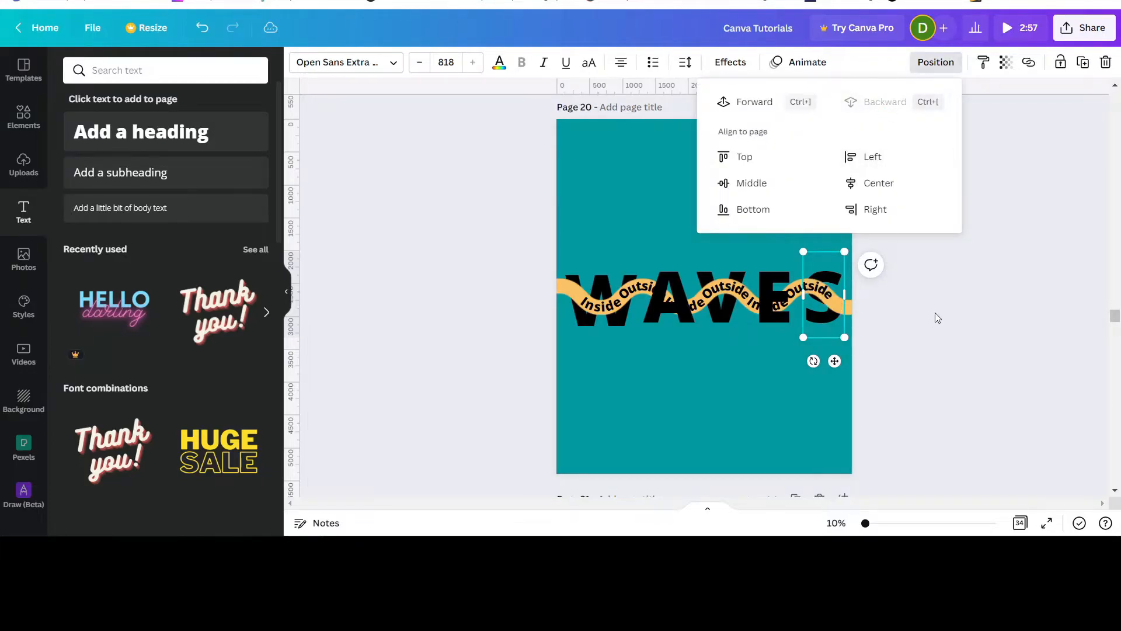
left_click(940, 310)
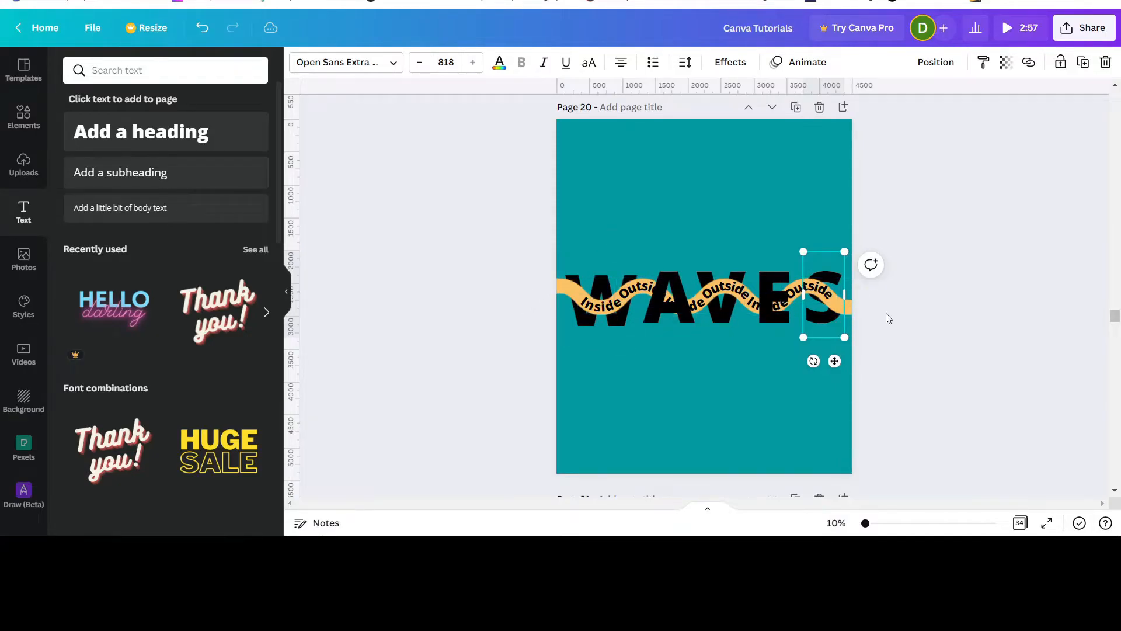
left_click(934, 331)
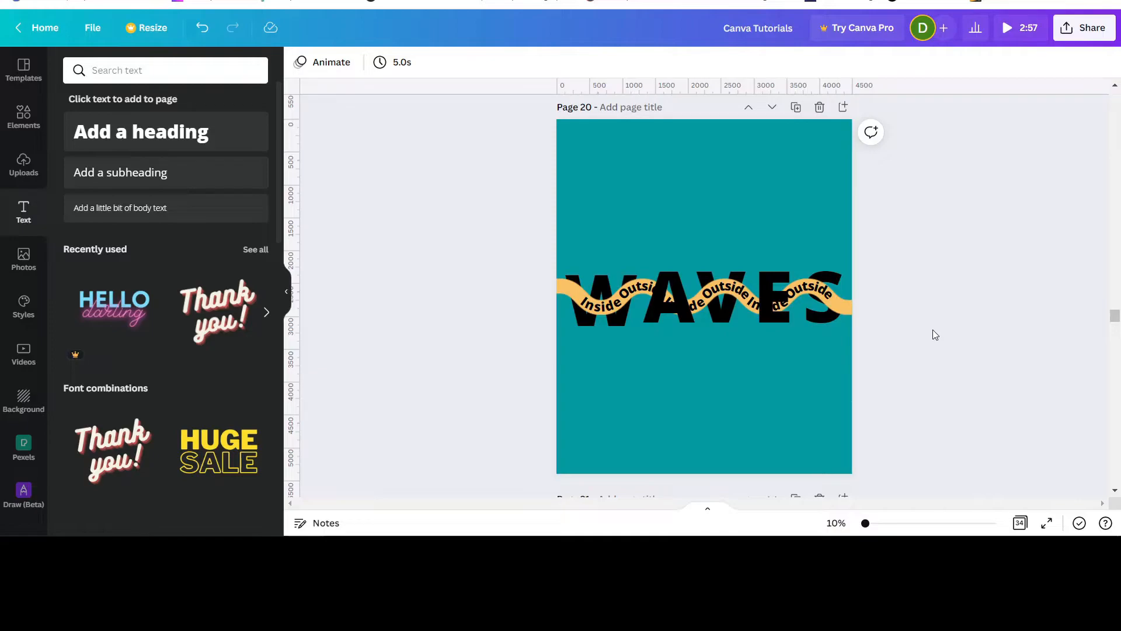
Apply the Shadow text effect to the letter W with the default settings.
left_click(618, 325)
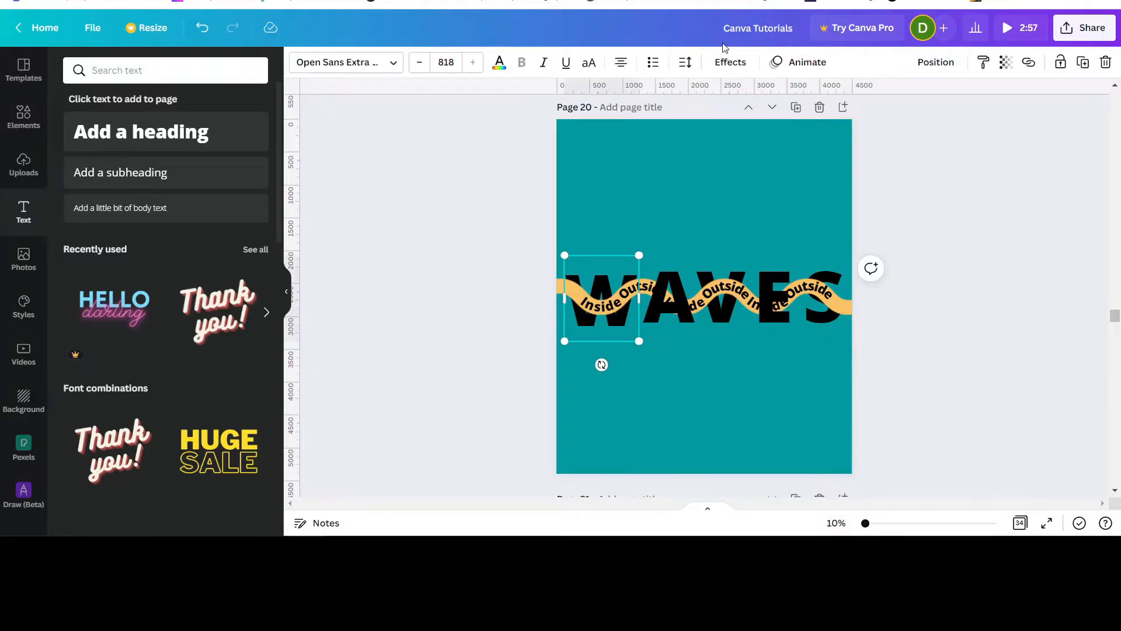
left_click(731, 62)
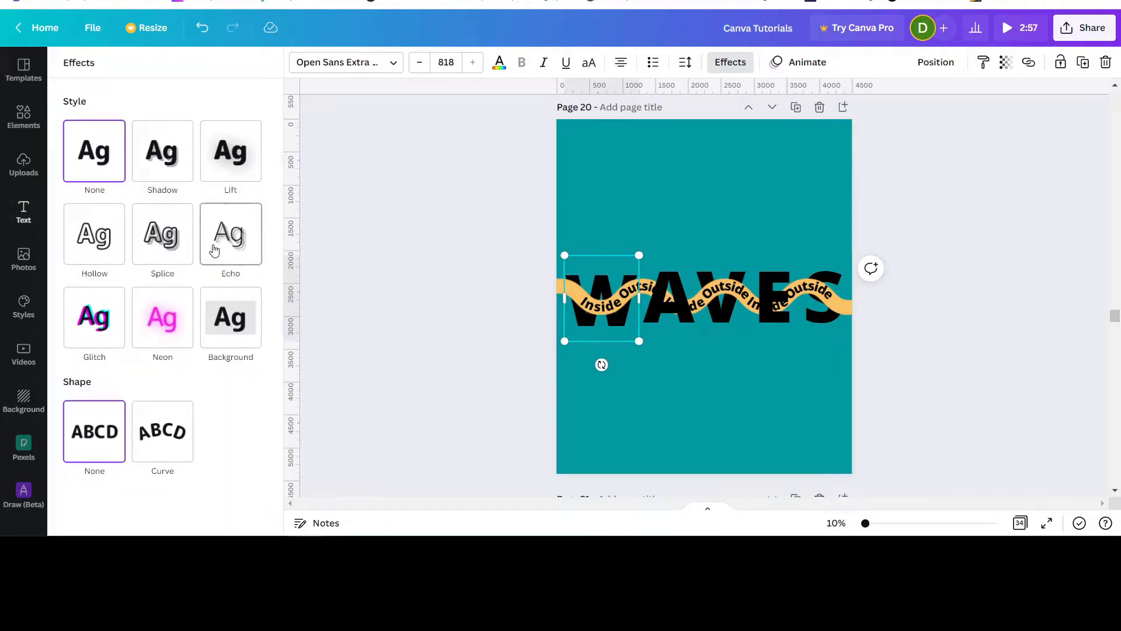
left_click(164, 156)
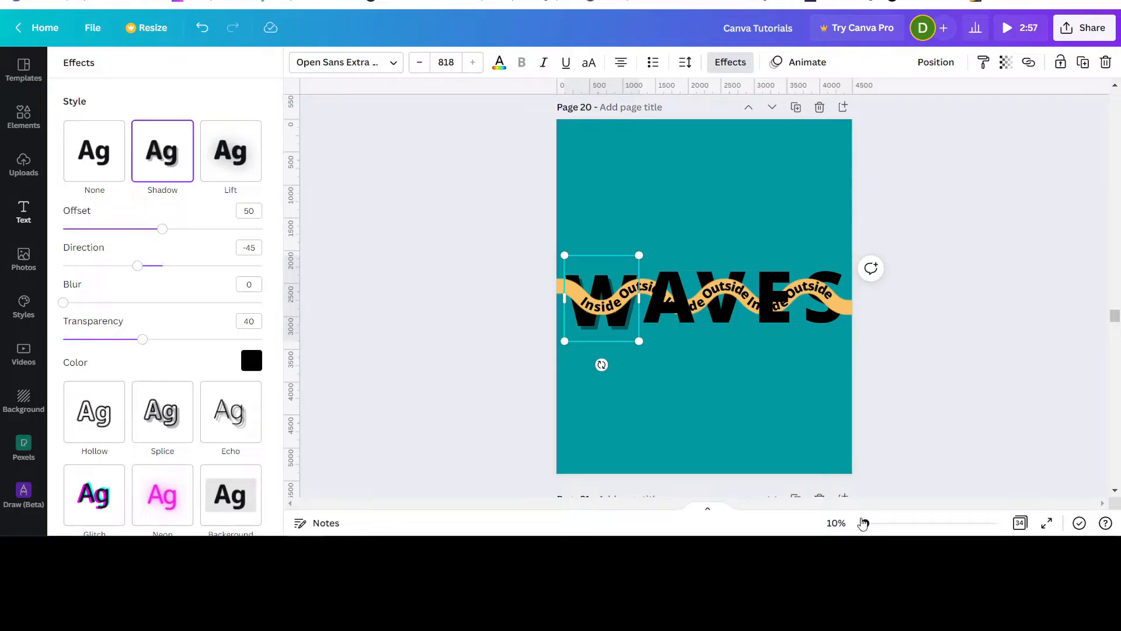
left_click_drag(865, 523, 869, 523)
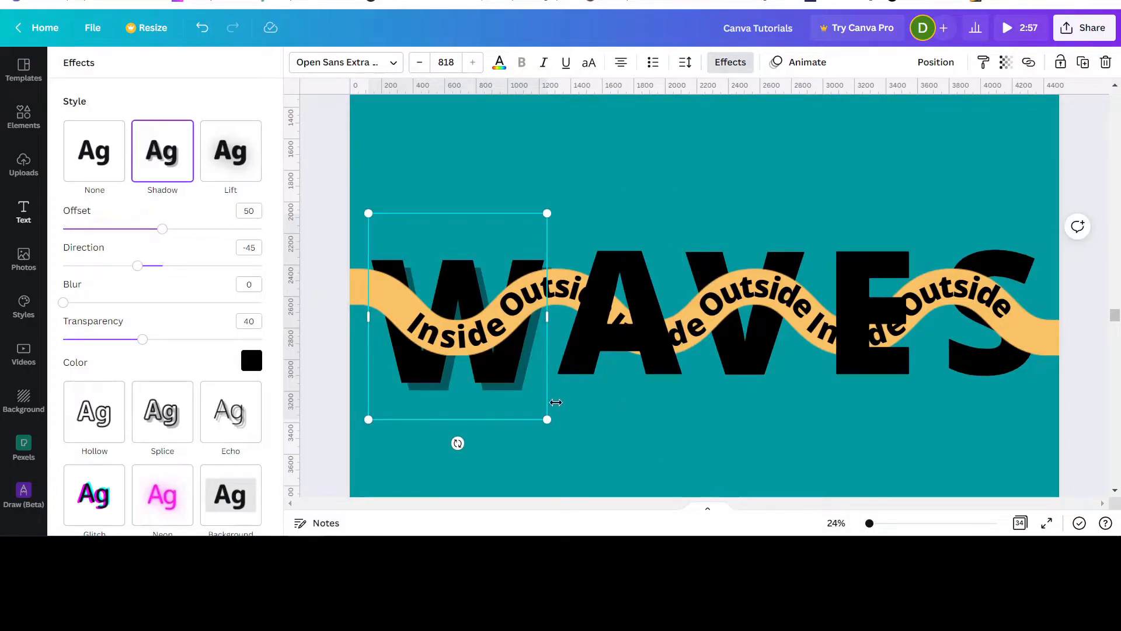
Lower the letters A and V to line up with the W and apply the Shadow effect to both.
left_click(599, 409)
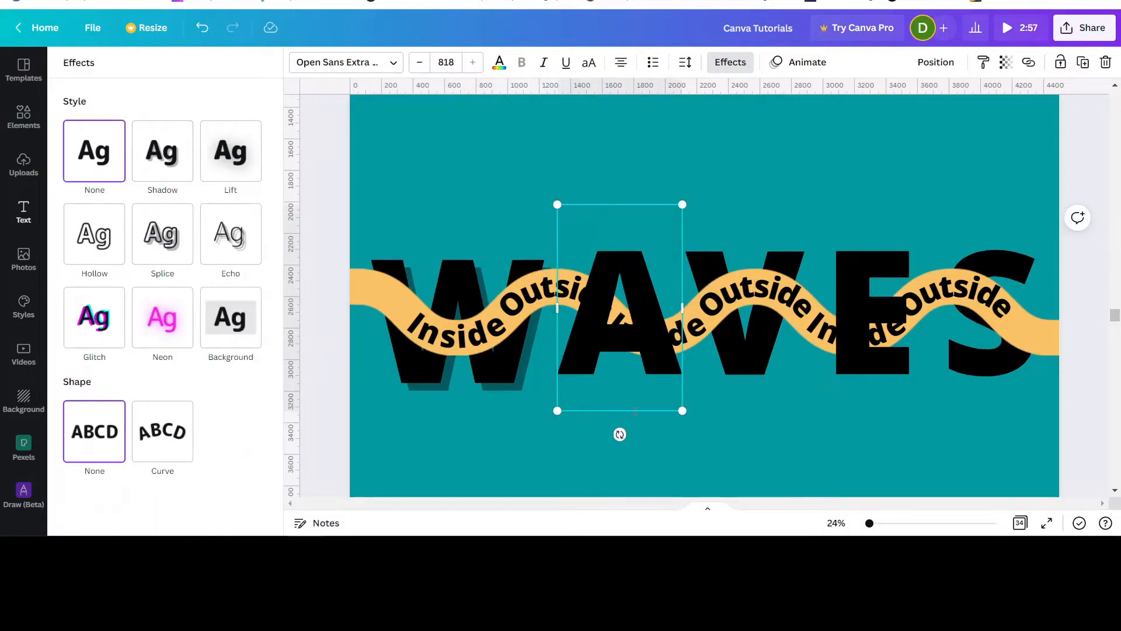
left_click_drag(632, 389, 636, 398)
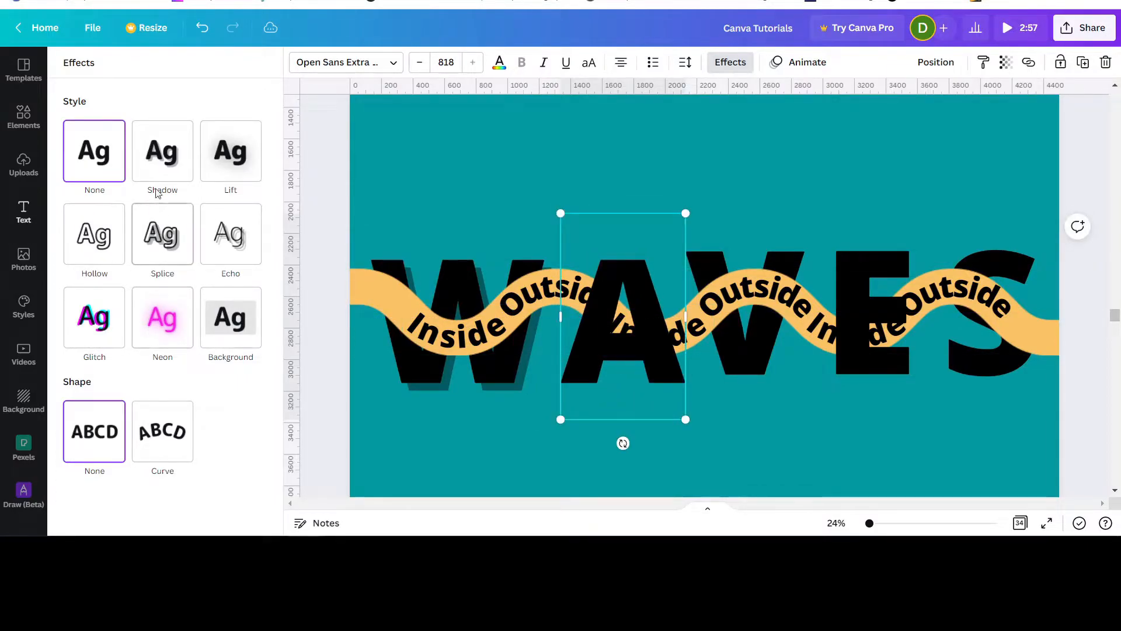
left_click(169, 154)
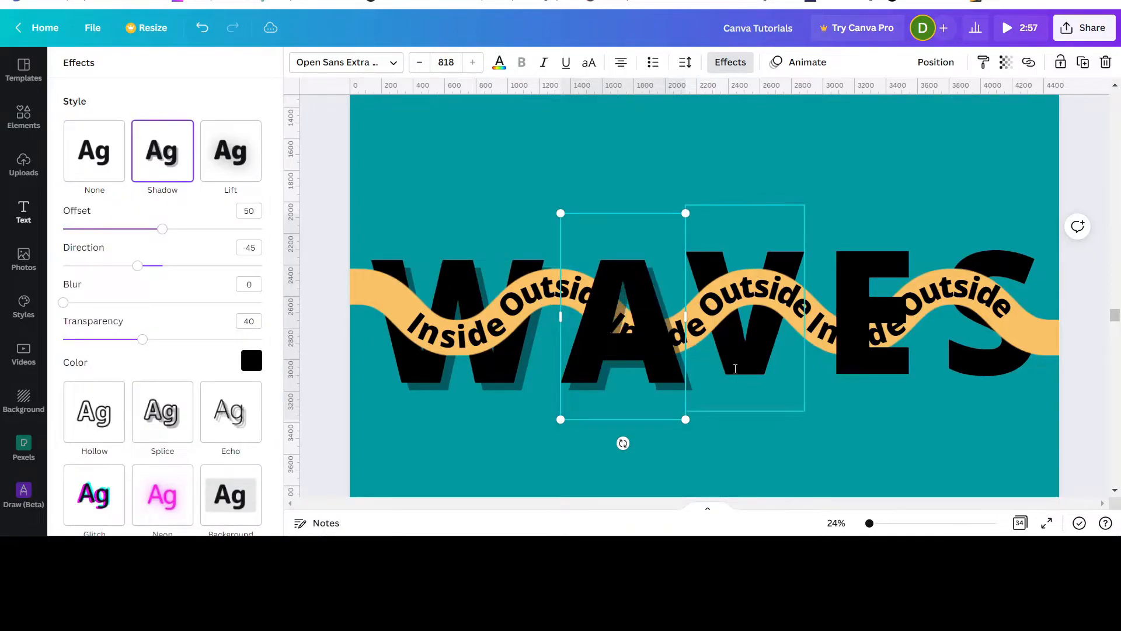
left_click(766, 365)
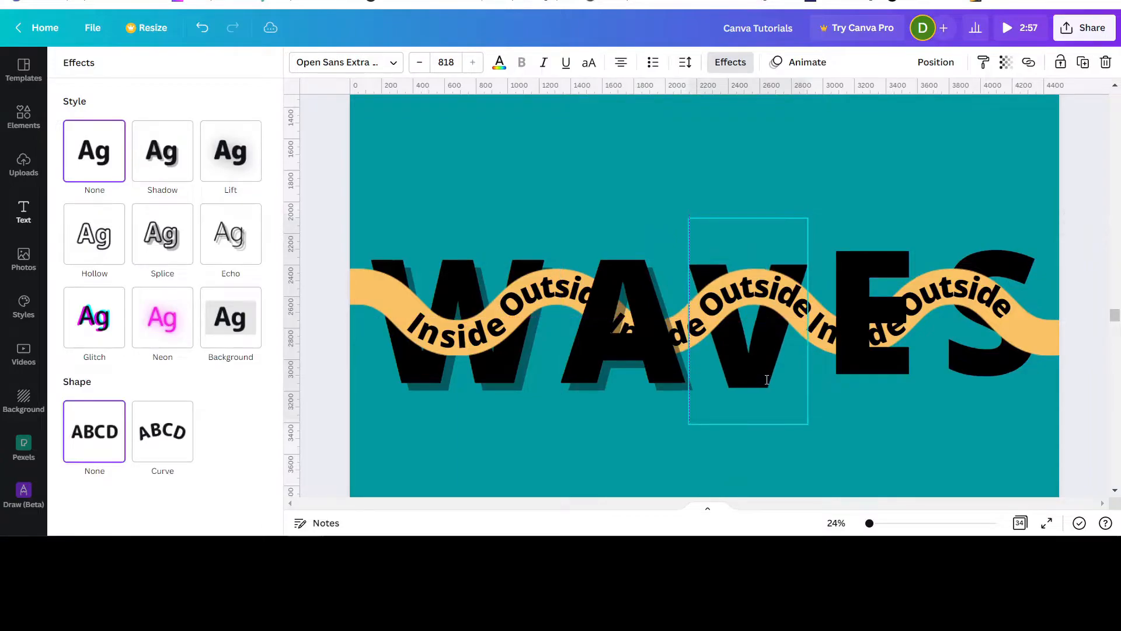
left_click(153, 169)
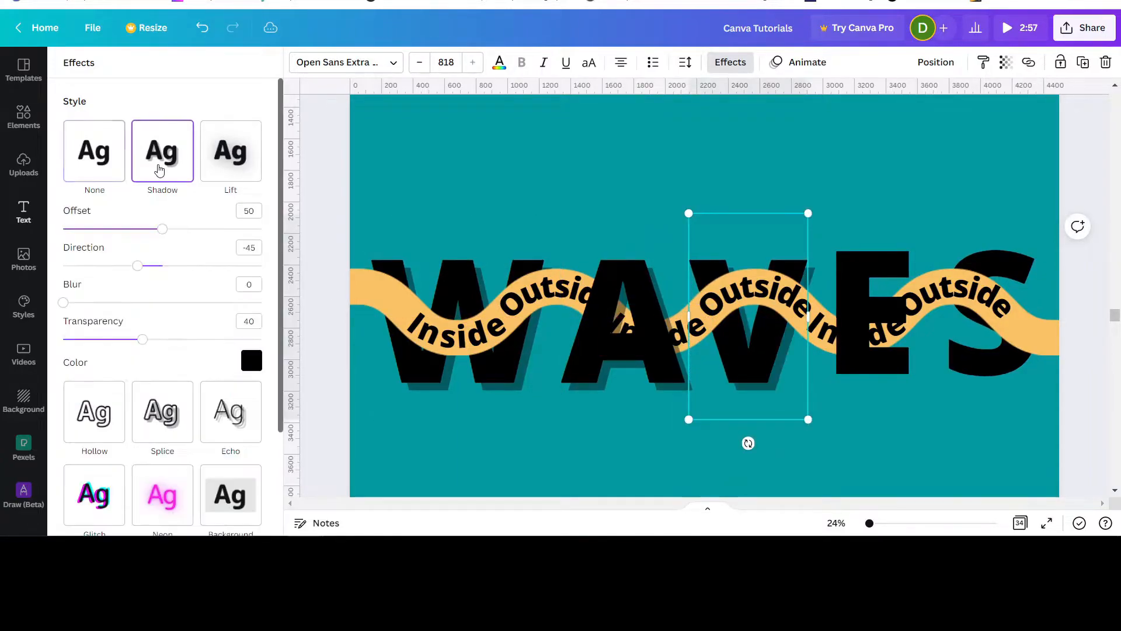
Apply the Shadow text effect to the letters E and S.
left_click(890, 362)
left_click(159, 153)
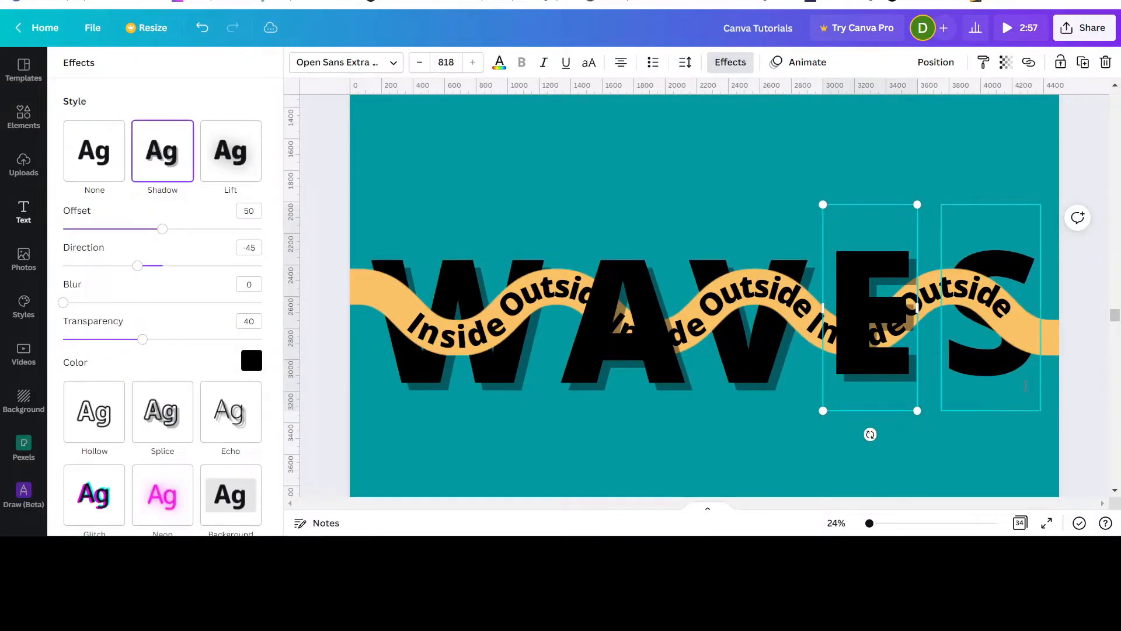
left_click(992, 375)
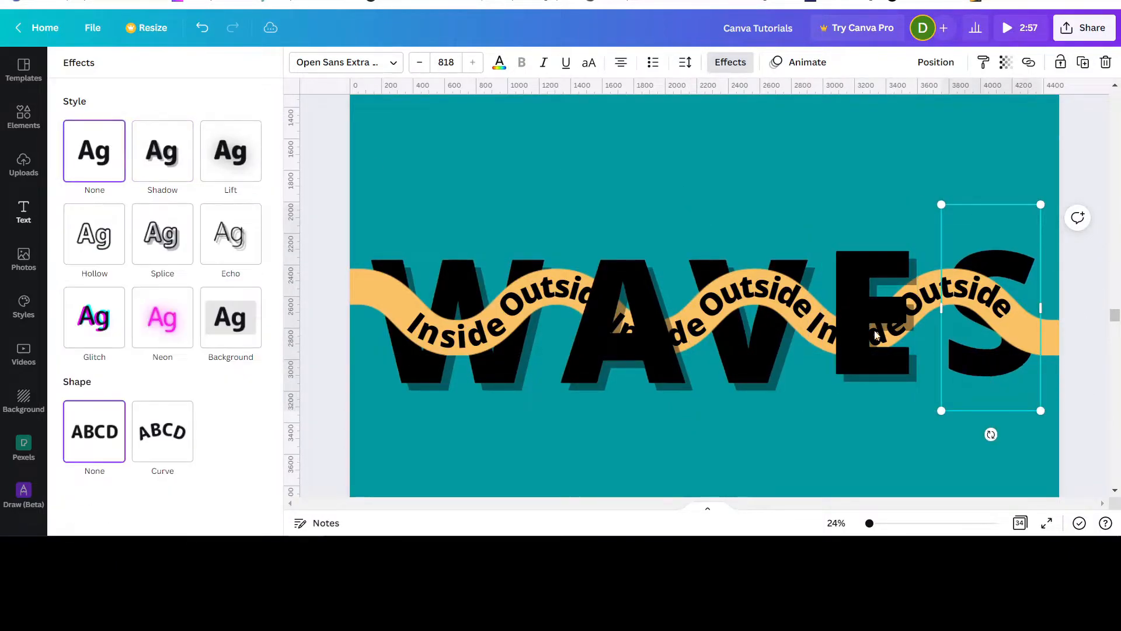
left_click(164, 157)
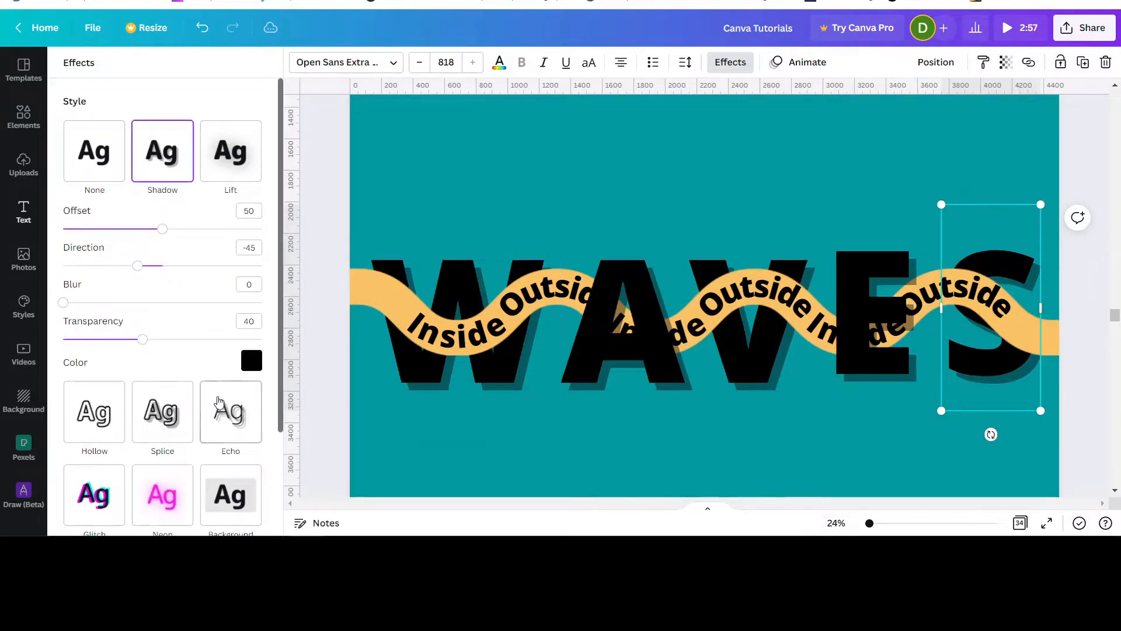
Try several shadow colours on the letter S, settle on pink, and set its shadow transparency to 85.
left_click(250, 365)
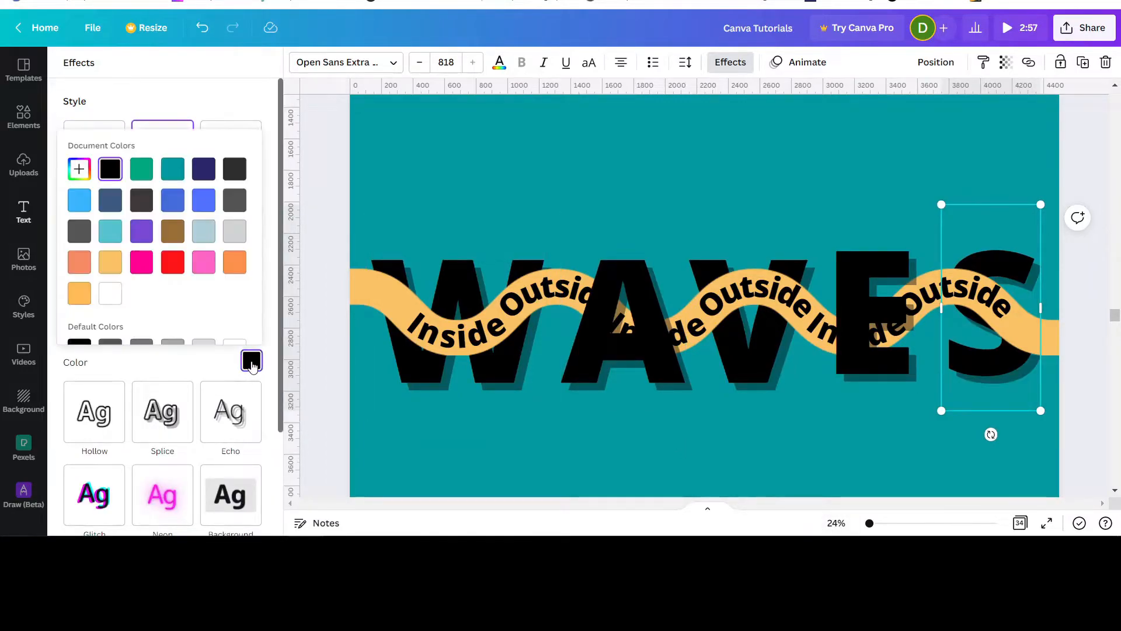
left_click(205, 264)
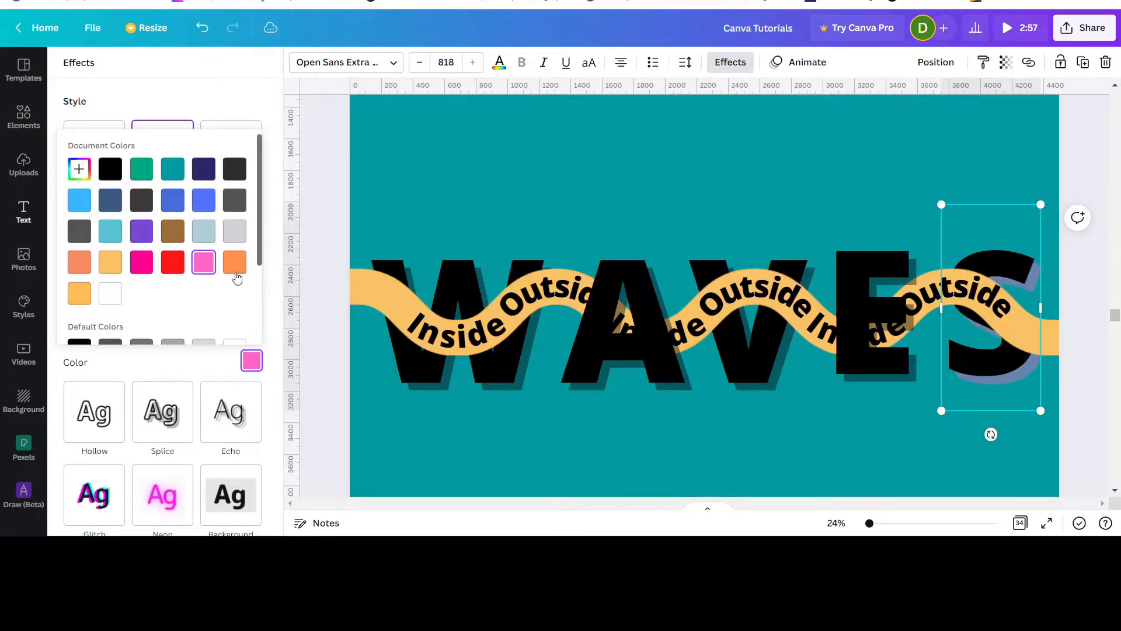
left_click(170, 266)
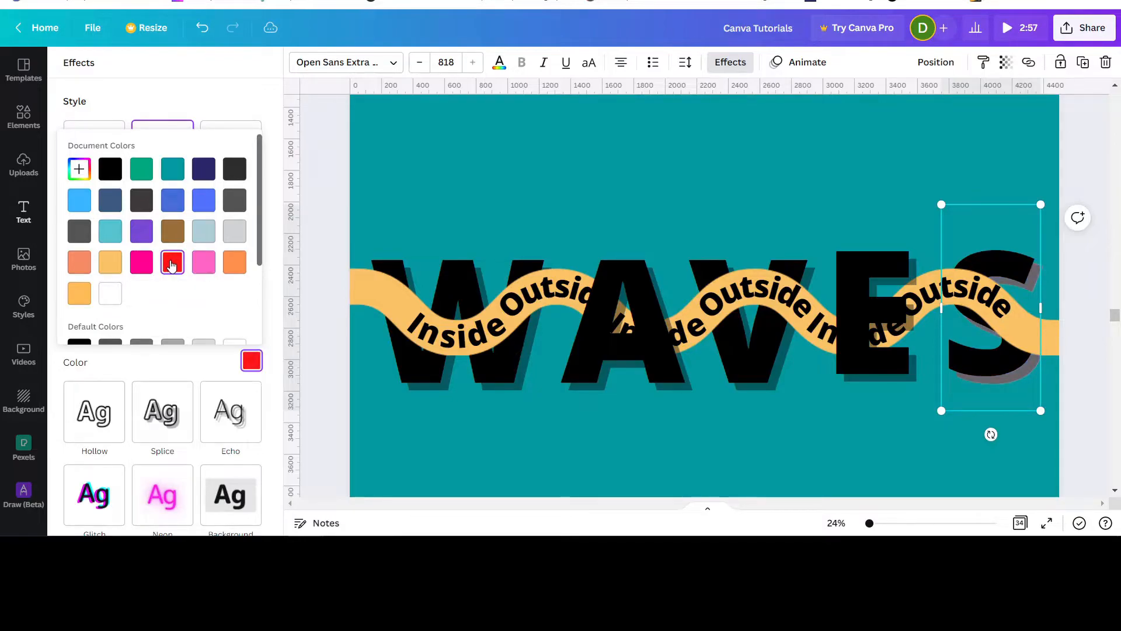
left_click(177, 234)
left_click(175, 171)
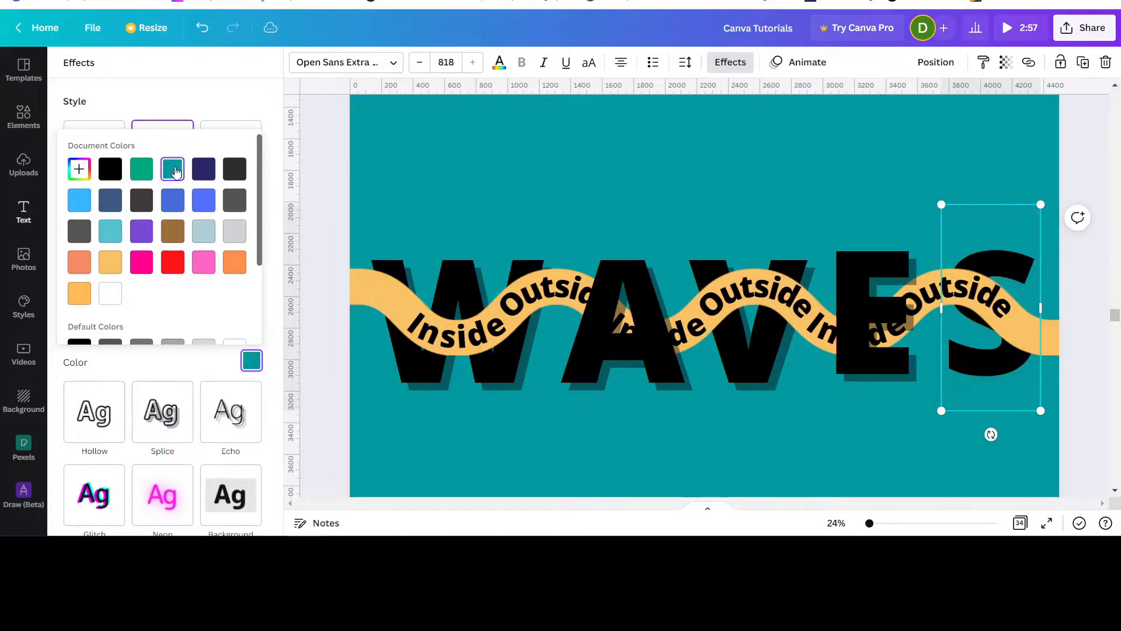
left_click(206, 264)
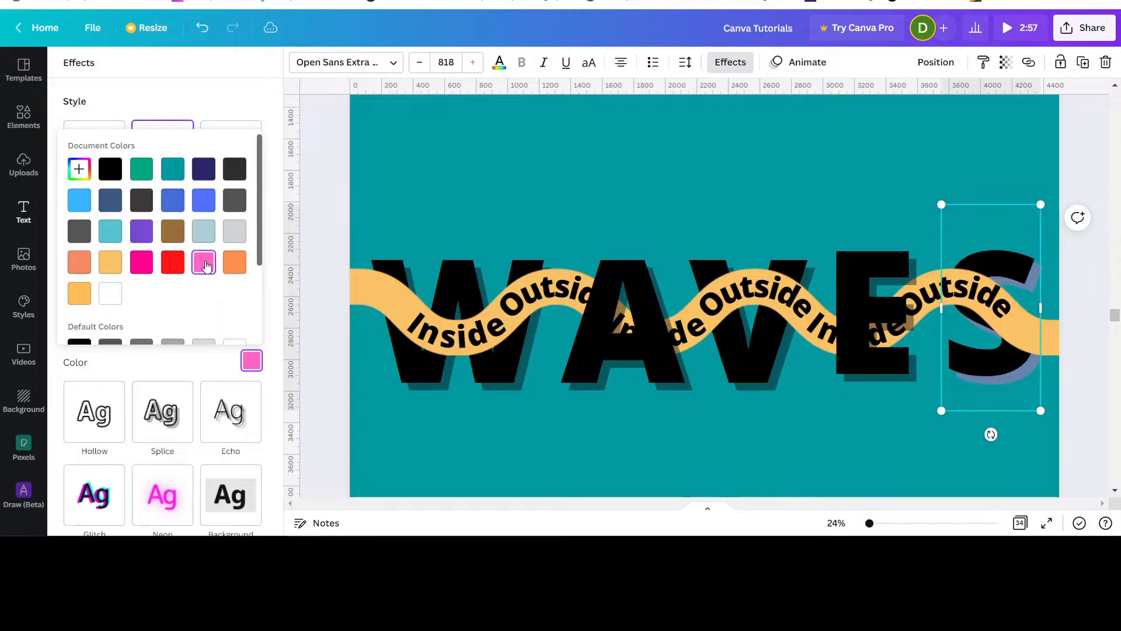
left_click(194, 102)
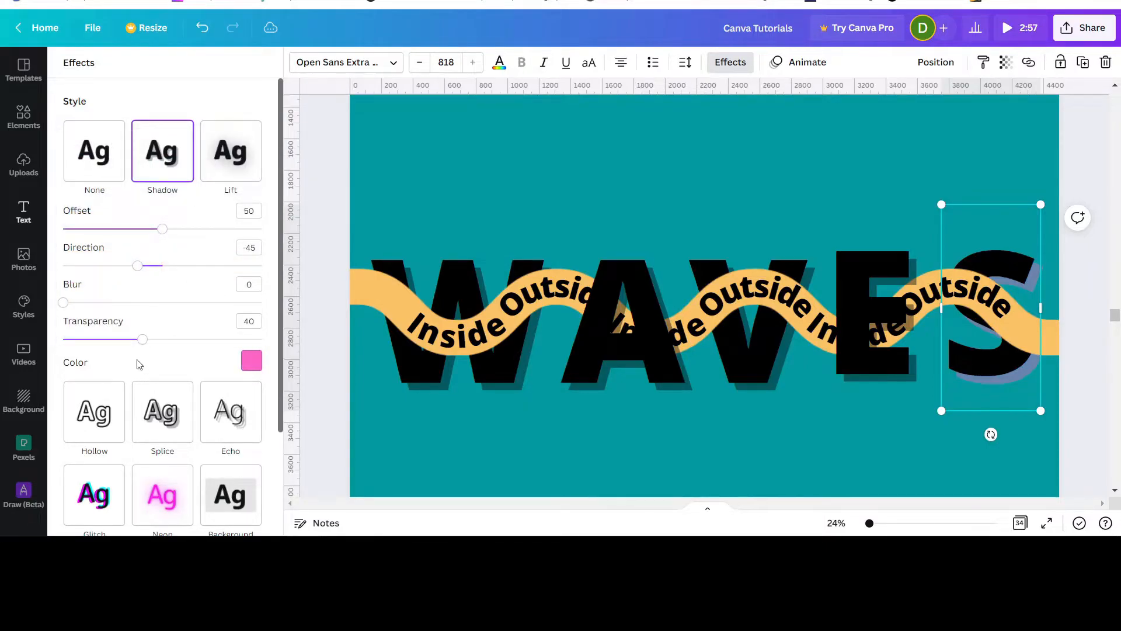
left_click_drag(145, 345, 234, 358)
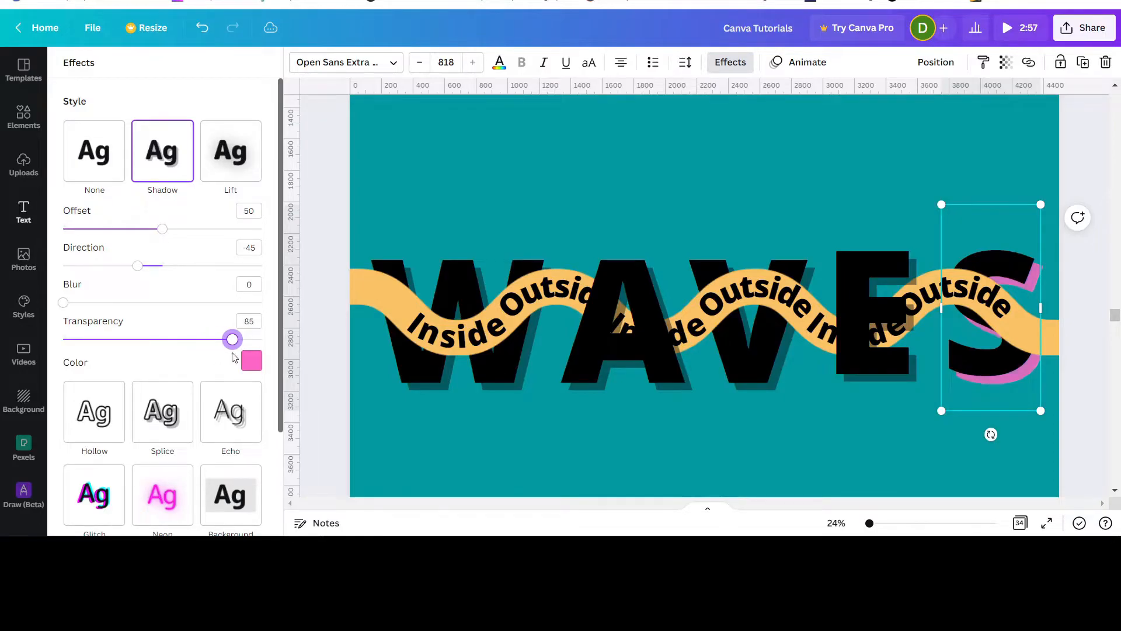
Change the letter E's shadow colour to the same pink and set its shadow transparency to 80.
left_click(870, 362)
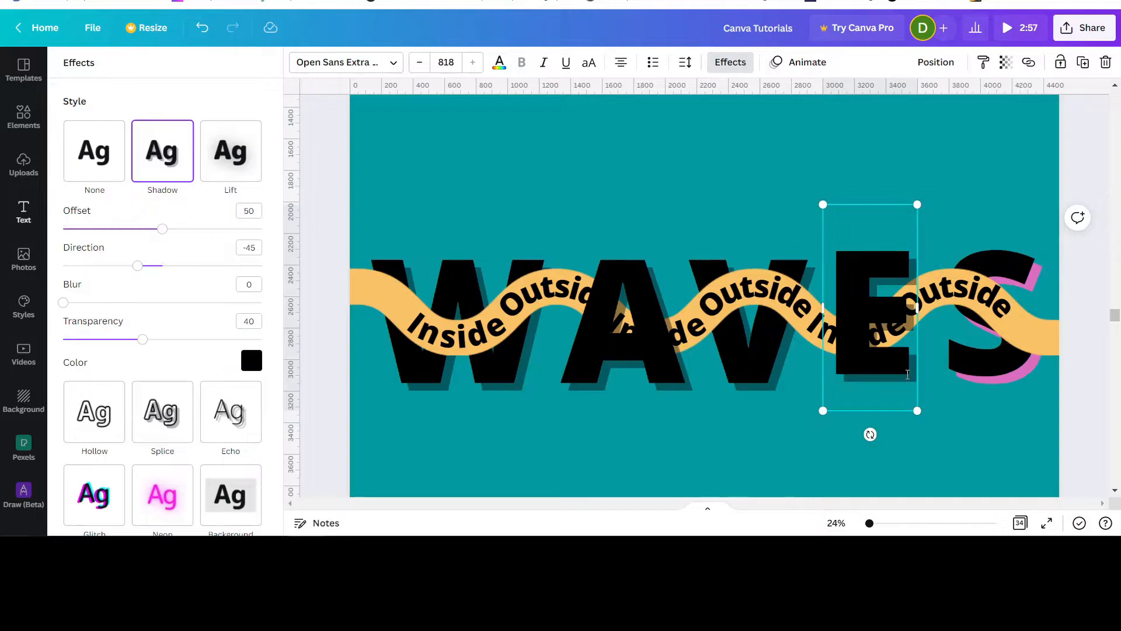
left_click(251, 360)
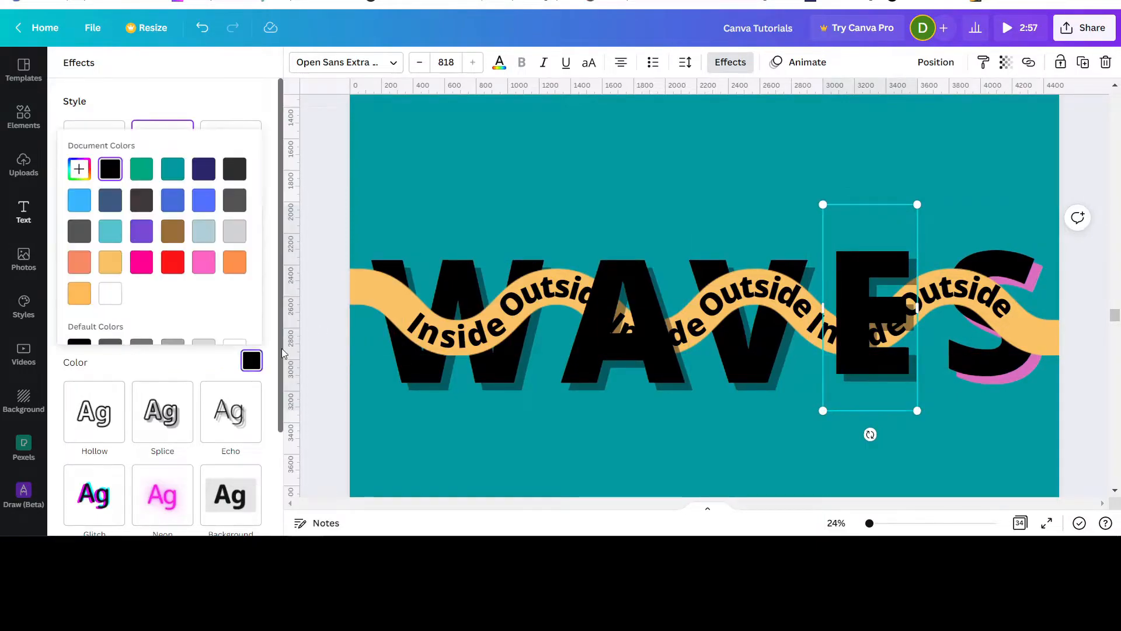
left_click(205, 263)
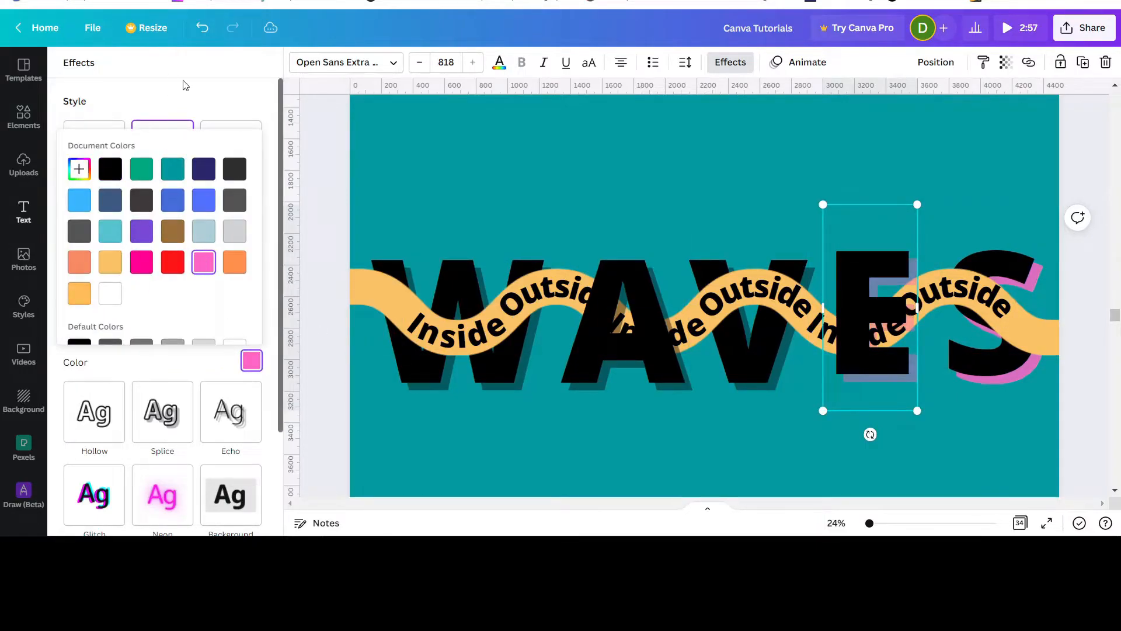
left_click(173, 111)
left_click_drag(143, 340, 225, 357)
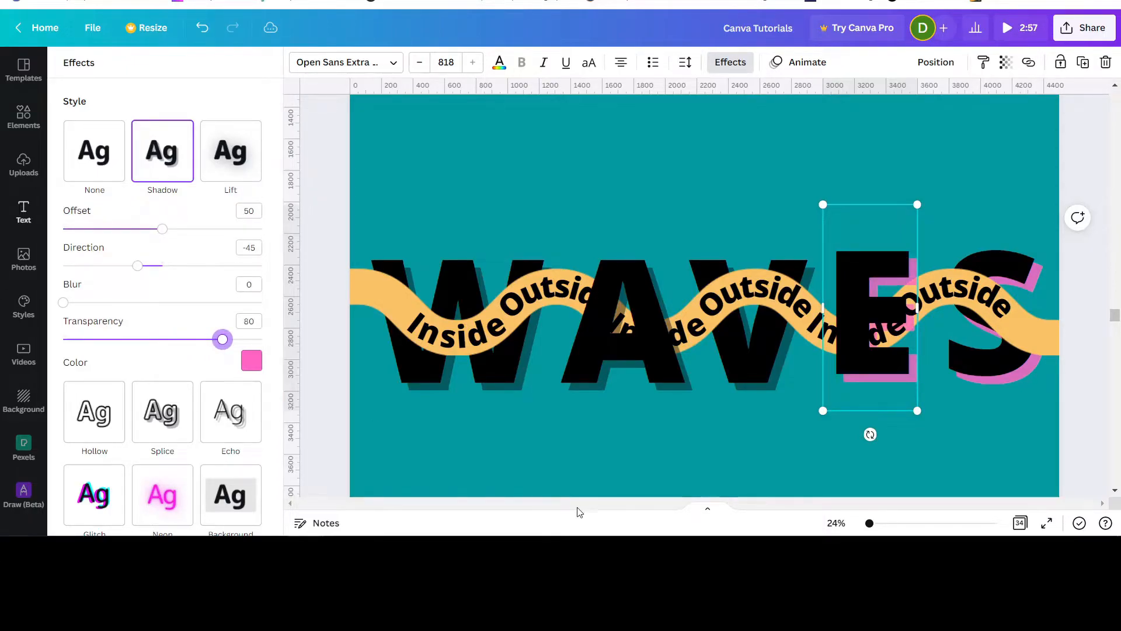
Look over the whole WAVES page, the plain WAVES ARE GREAT page and the warped-text example over the ocean photo.
left_click_drag(870, 524, 866, 524)
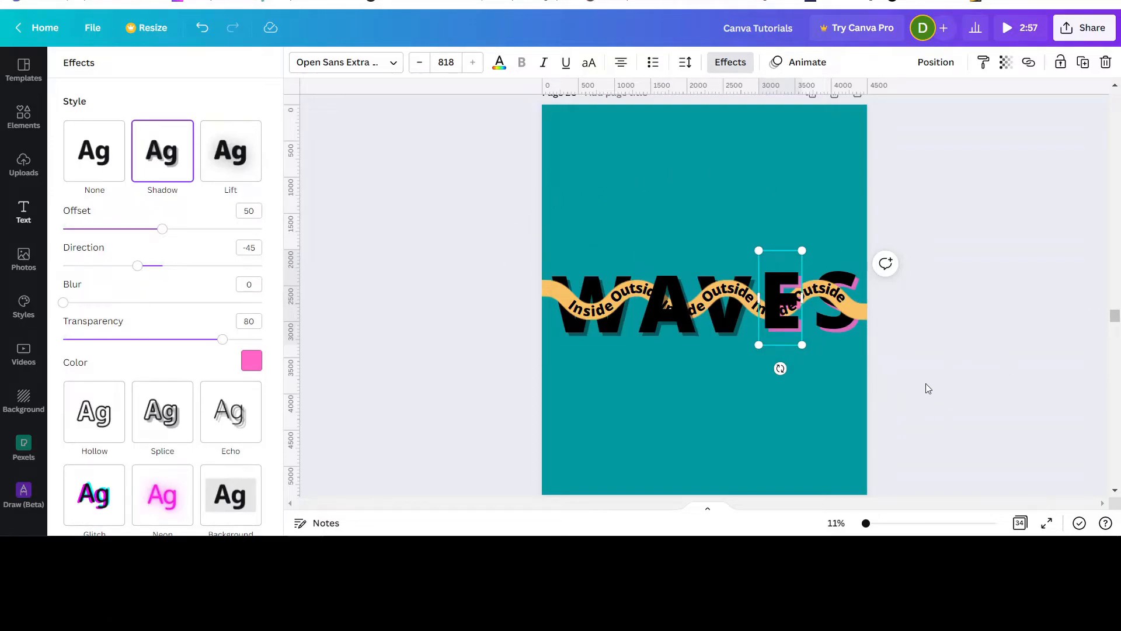
scroll(927, 388, "down", 10)
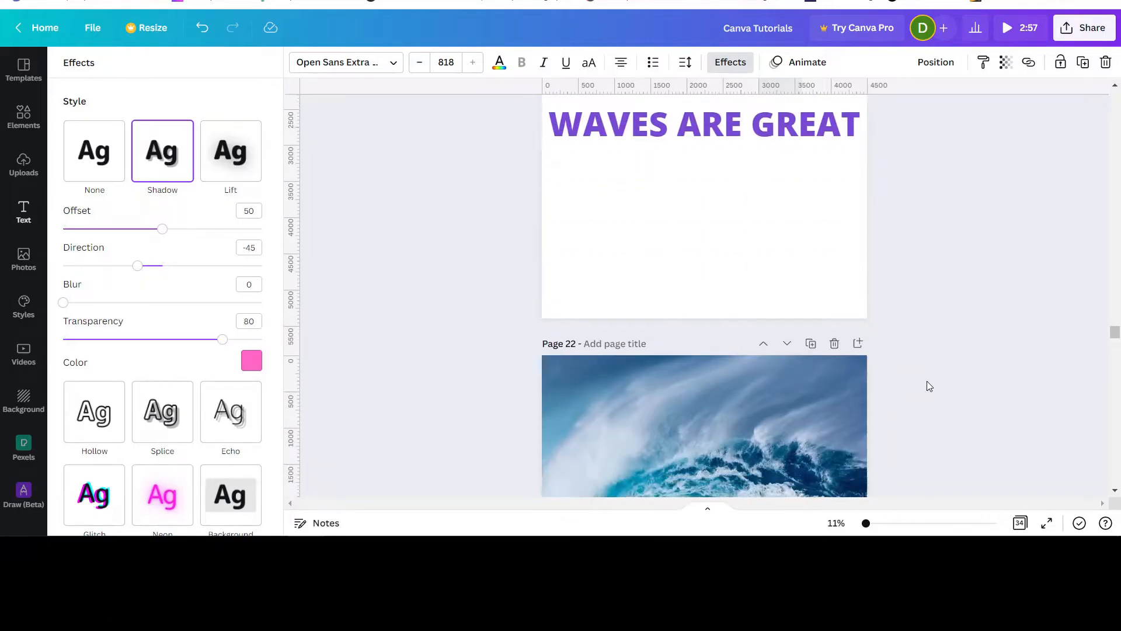
scroll(927, 381, "down", 4)
scroll(927, 381, "up", 5)
scroll(928, 381, "down", 4)
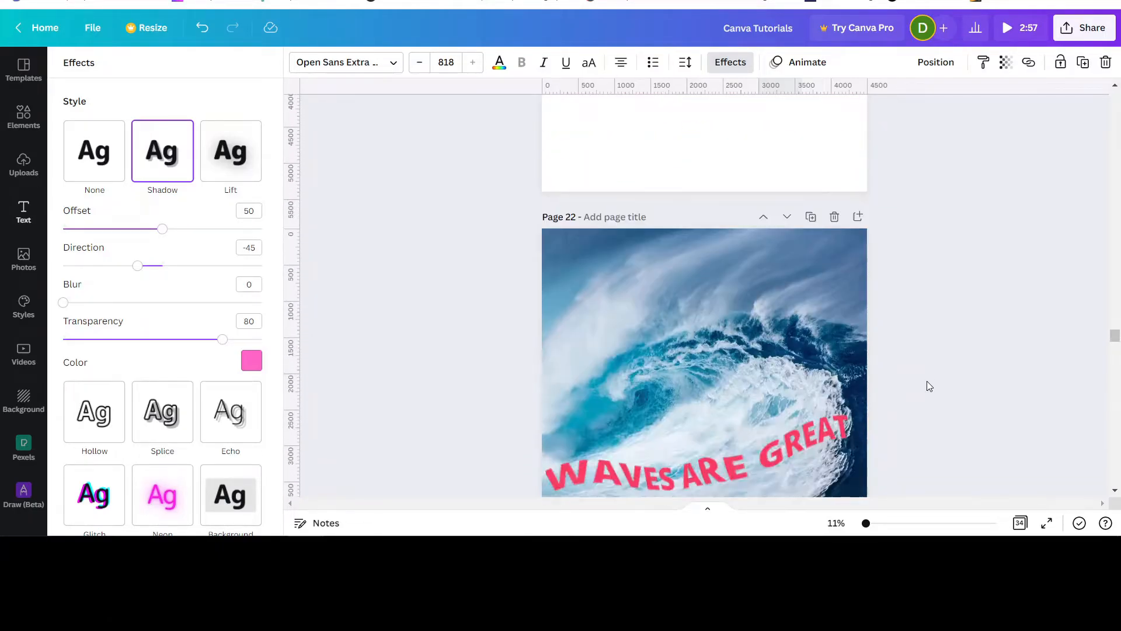
scroll(926, 381, "down", 2)
scroll(1034, 298, "up", 4)
scroll(1039, 303, "up", 3)
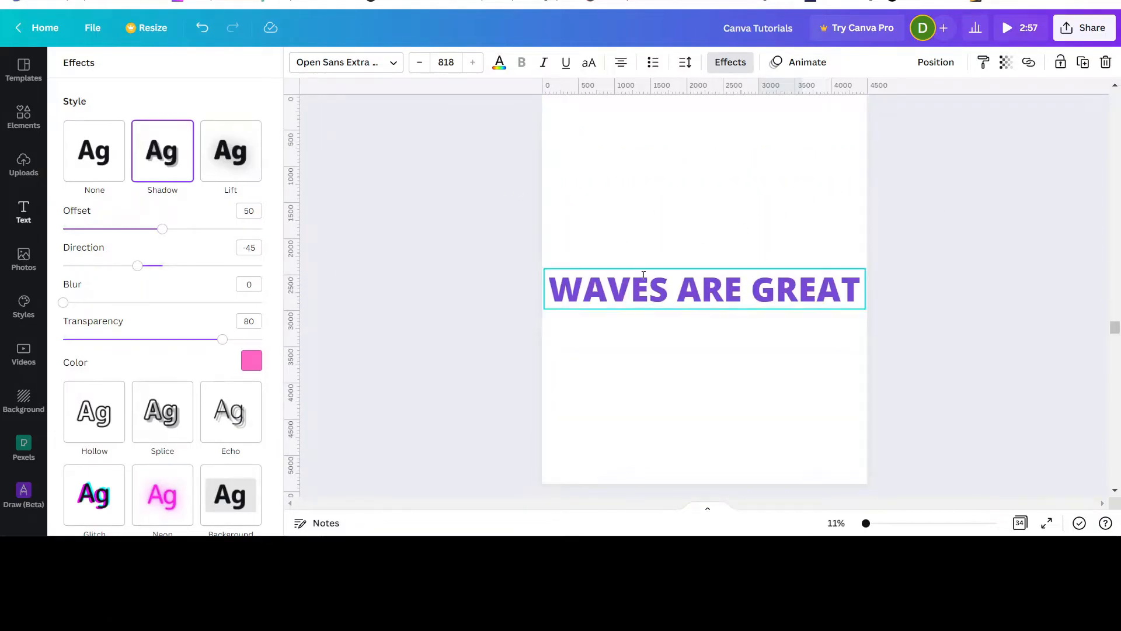
left_click(23, 216)
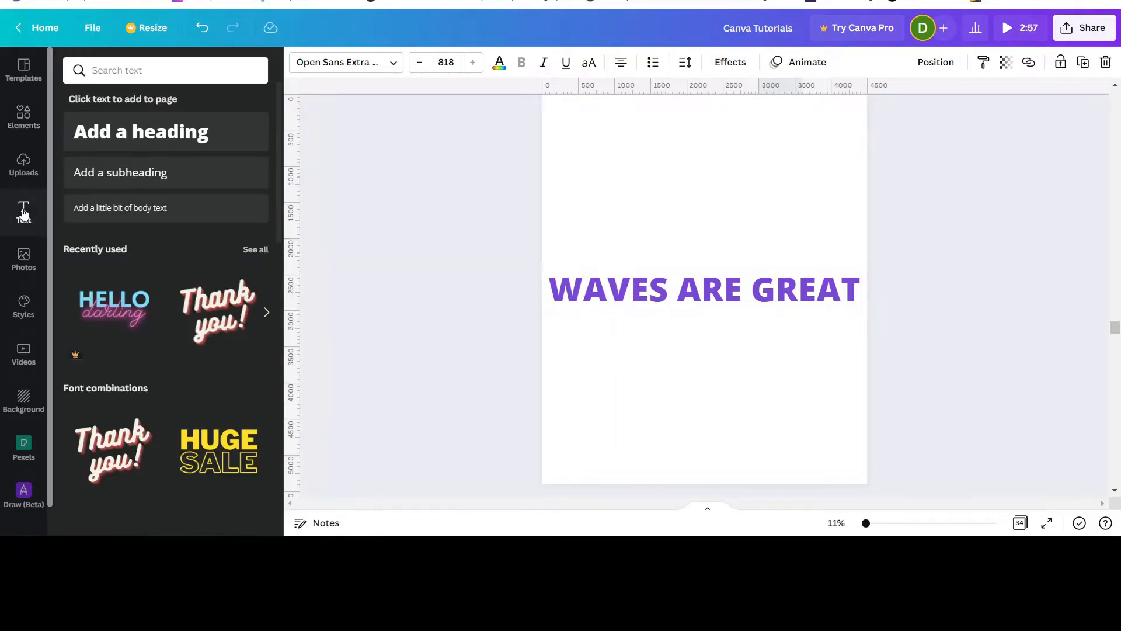
left_click(104, 134)
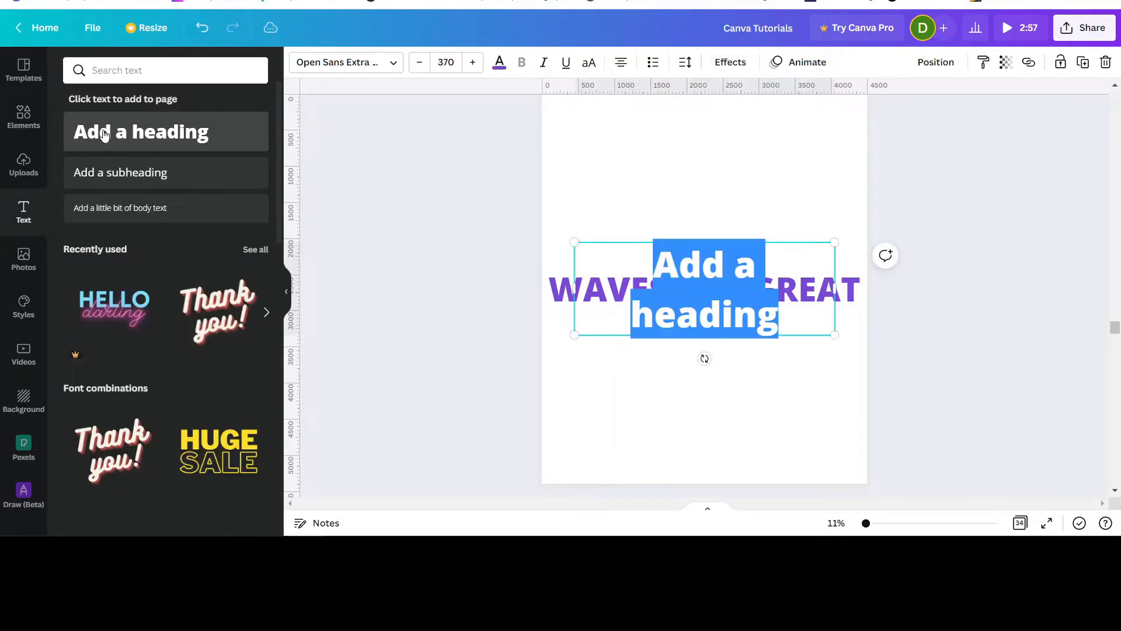
key("BackSpace")
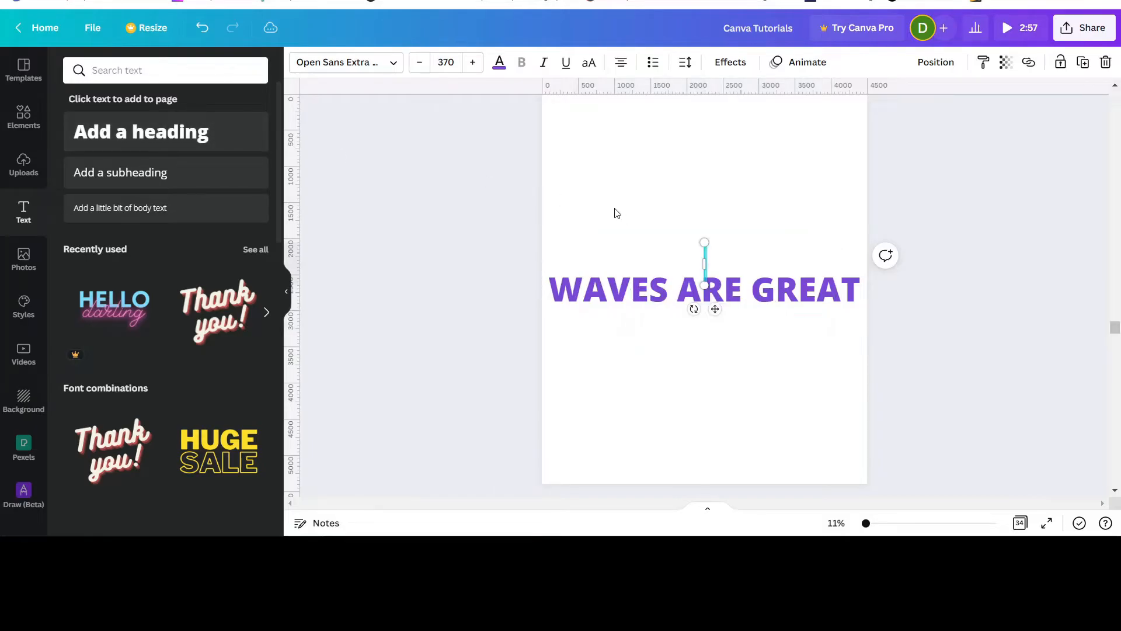
left_click(737, 209)
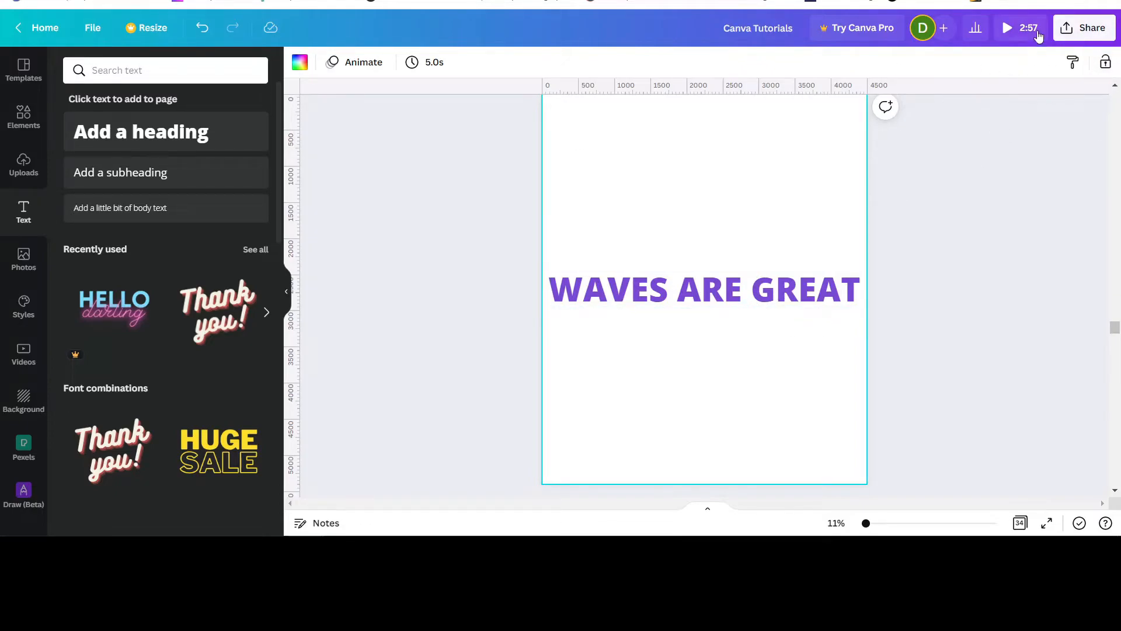
Open the design's download options and set the file type to PNG.
left_click(1084, 27)
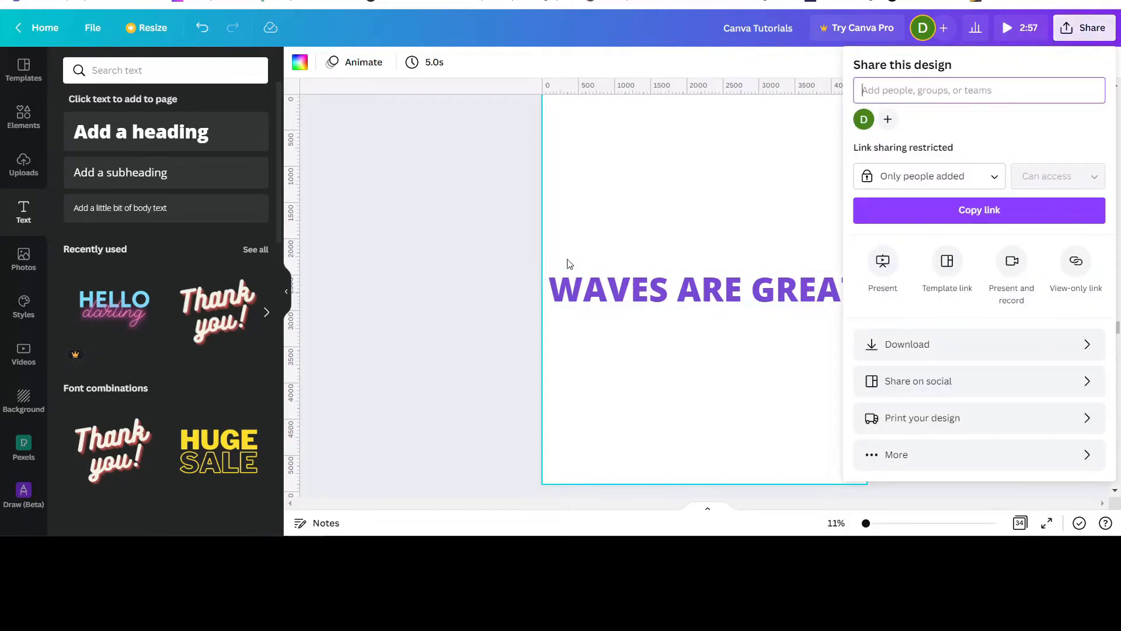
scroll(569, 263, "up", 3)
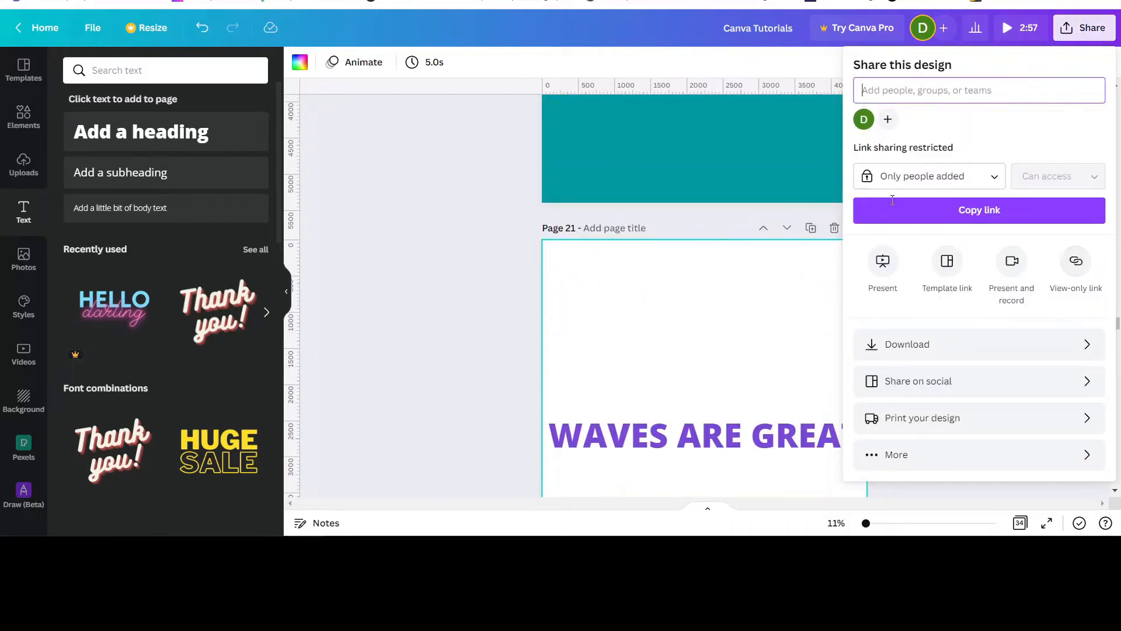
left_click(978, 343)
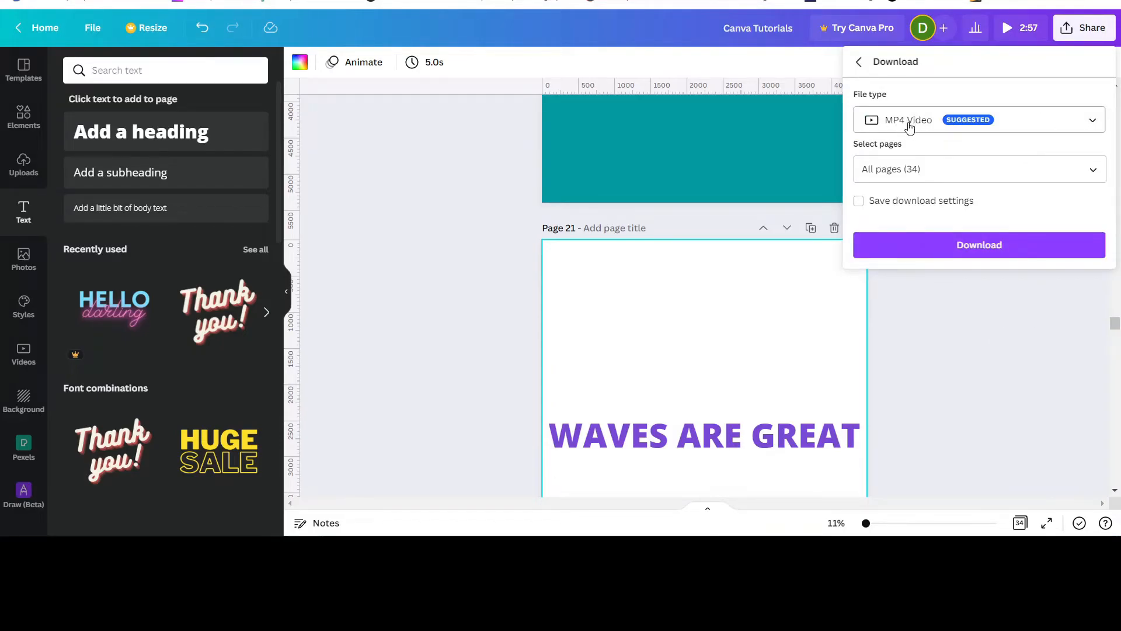
left_click(1086, 120)
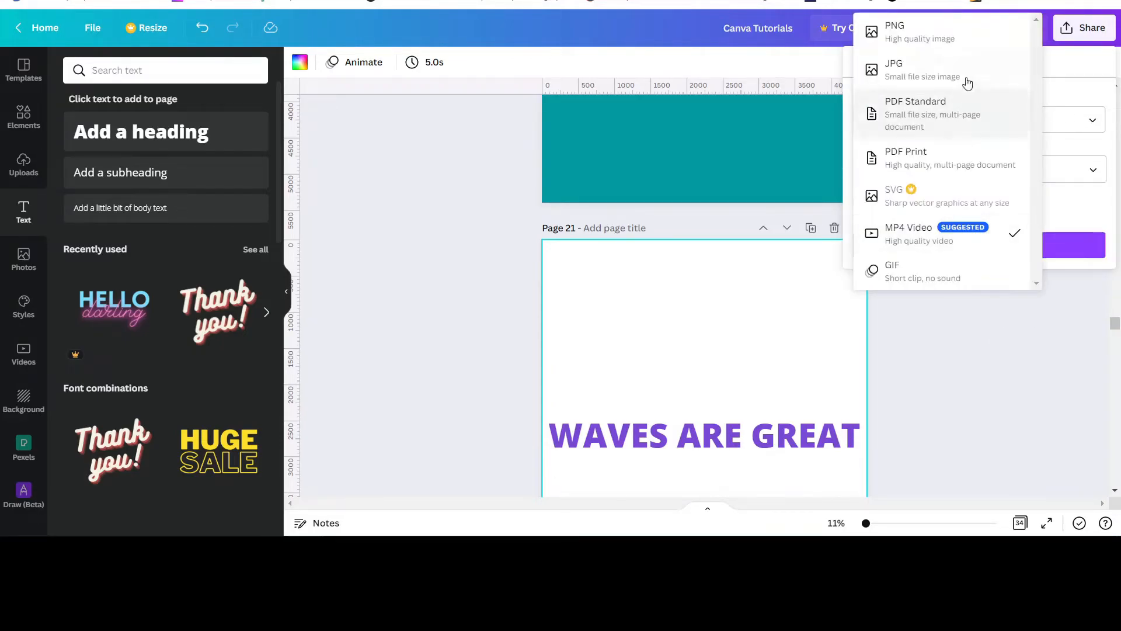
left_click(923, 34)
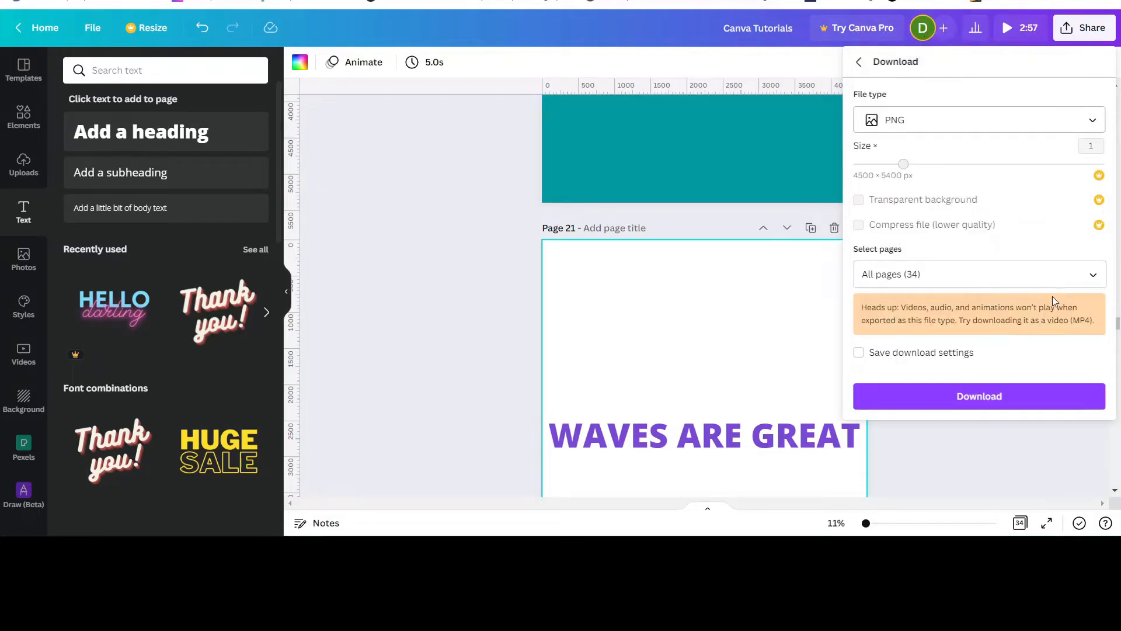
Limit the download to Page 21, download it, and dismiss the download notice.
left_click(1093, 275)
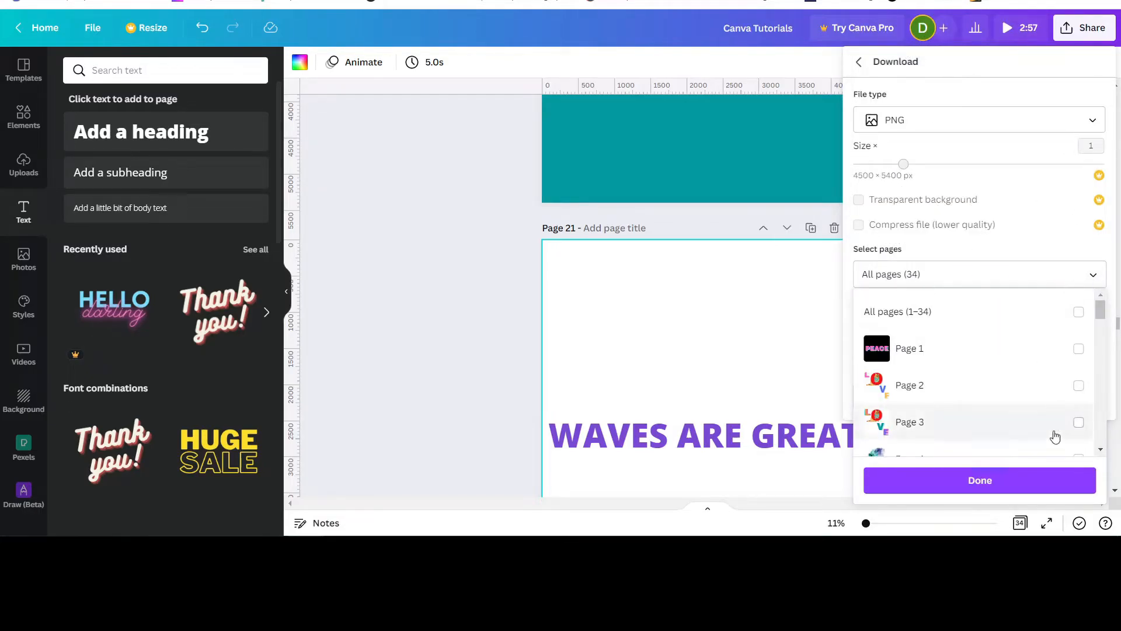
scroll(1029, 409, "down", 2)
scroll(1030, 408, "down", 10)
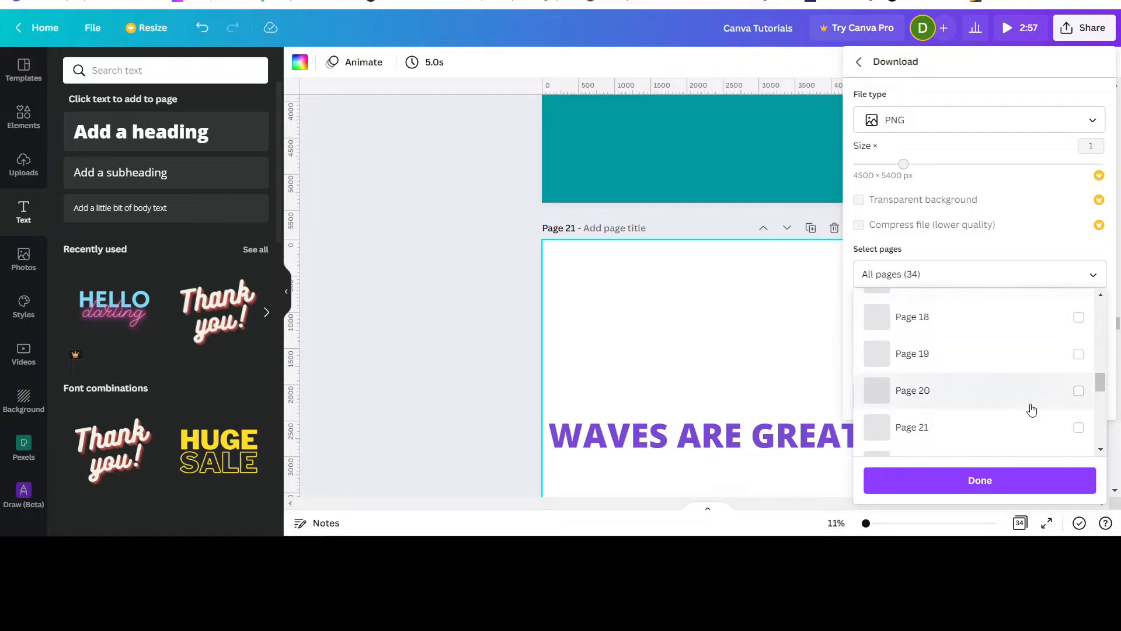
left_click(1079, 427)
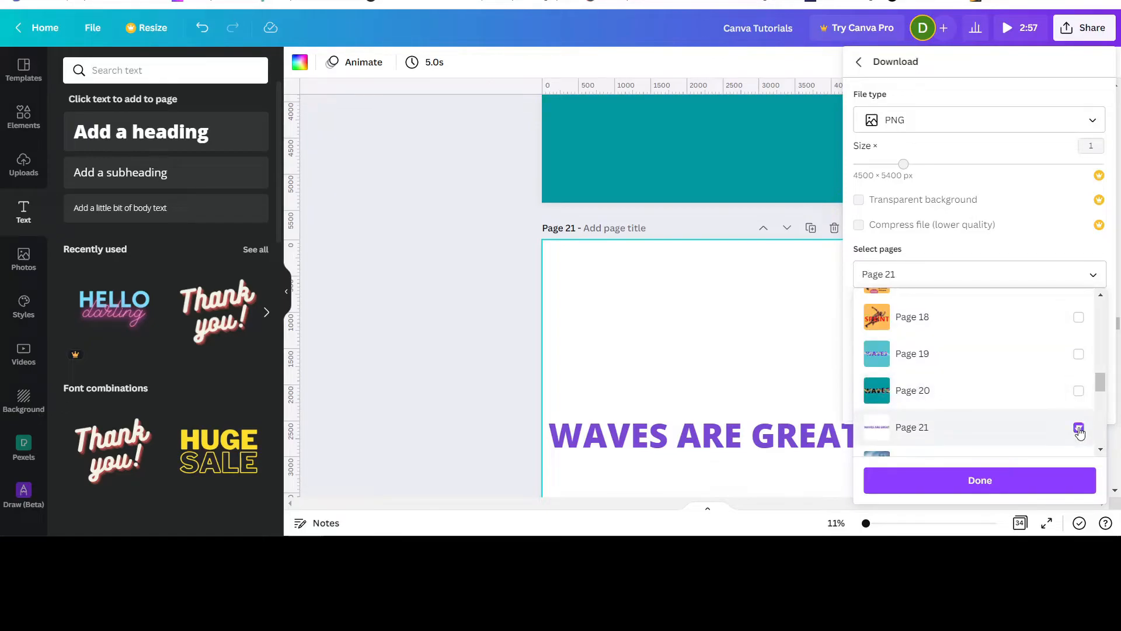
left_click(980, 480)
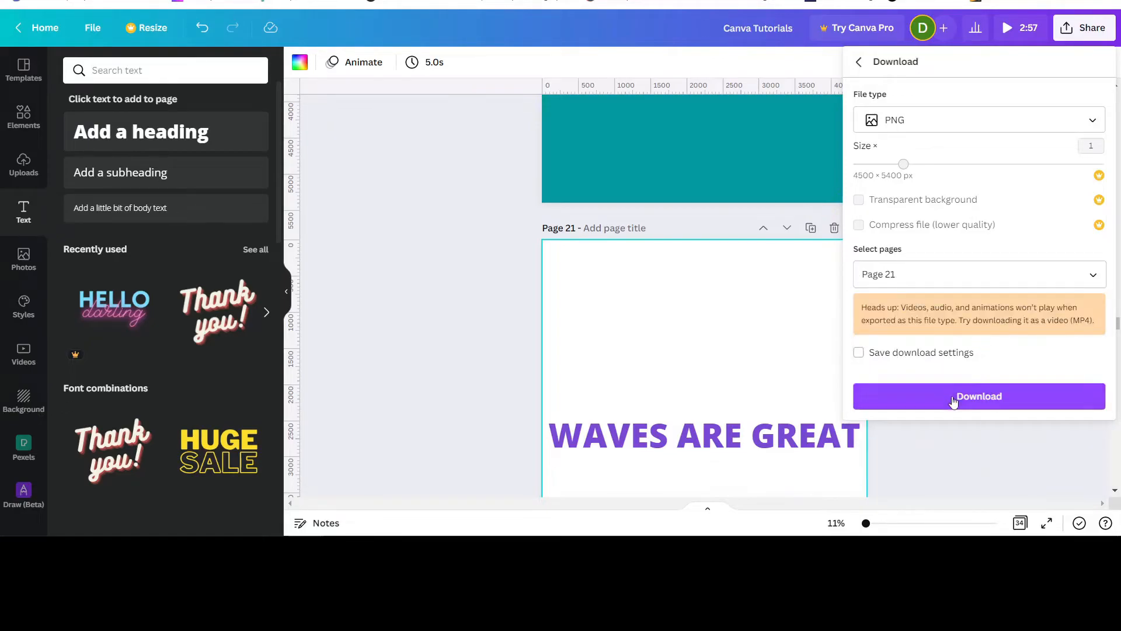
left_click(985, 403)
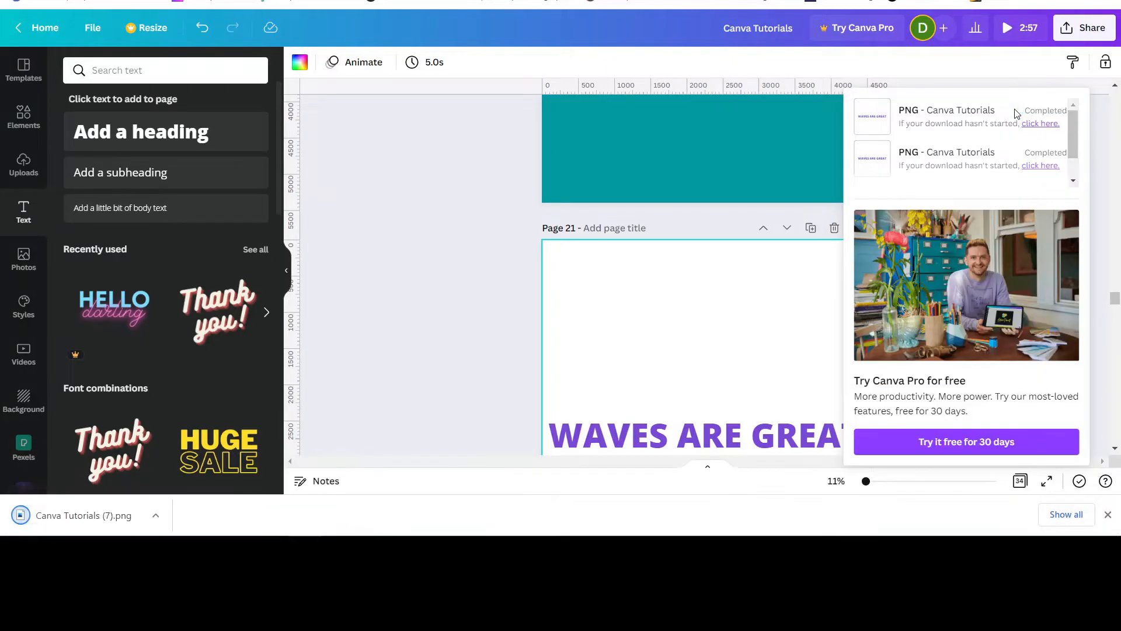
left_click(1099, 155)
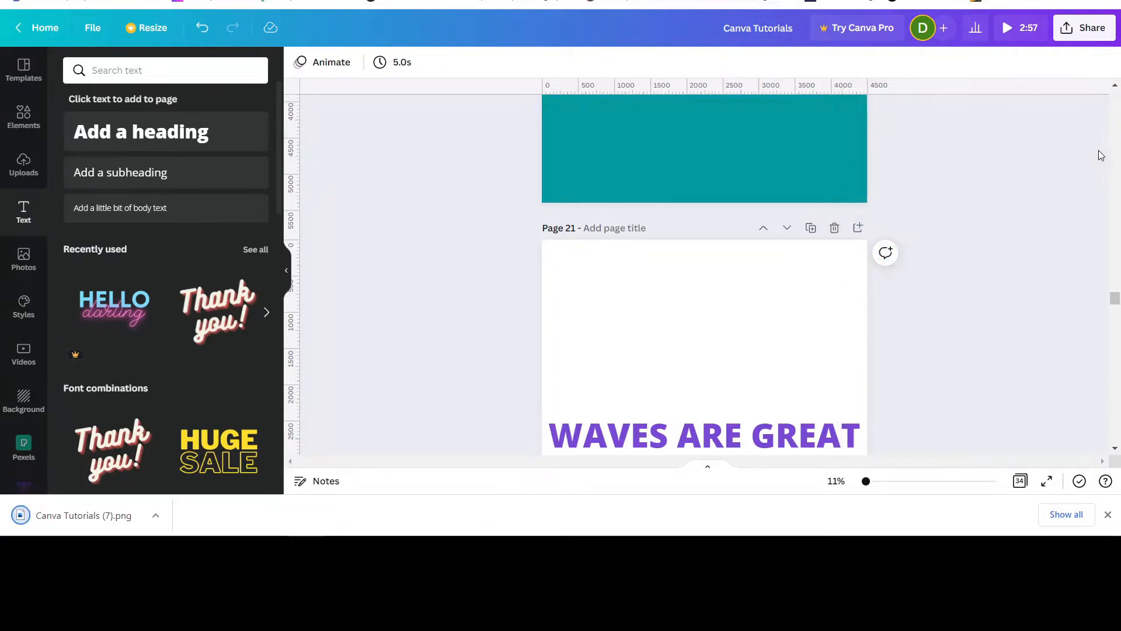
Add a new page after page 21 and place the downloaded WAVES ARE GREAT image, Canva Tutorials (7).png, on it.
left_click(88, 518)
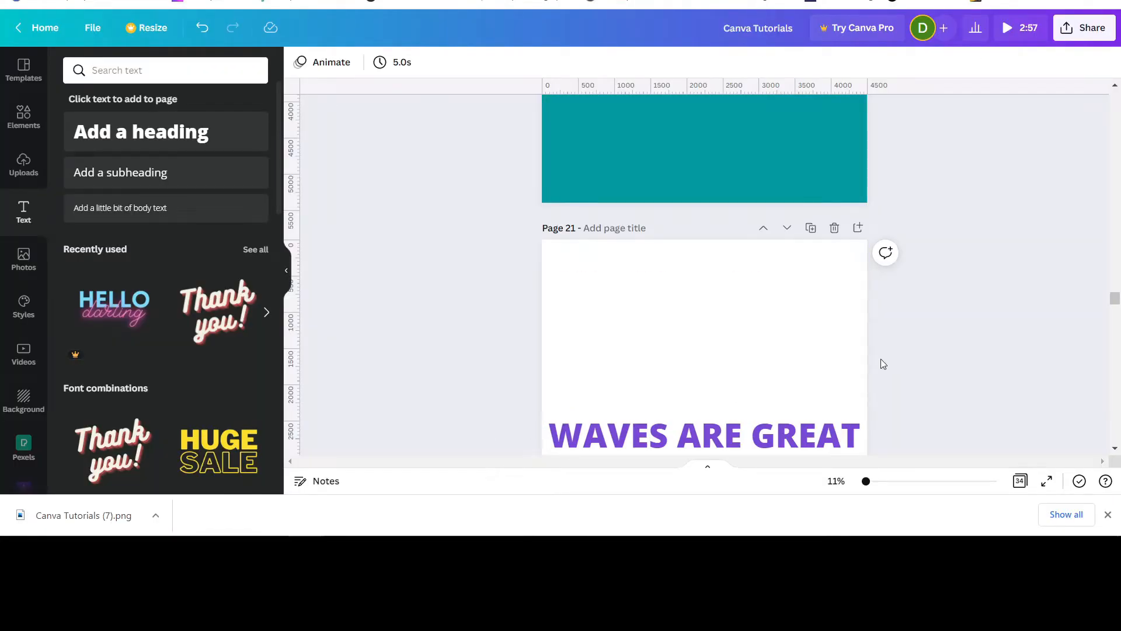
scroll(882, 362, "down", 5)
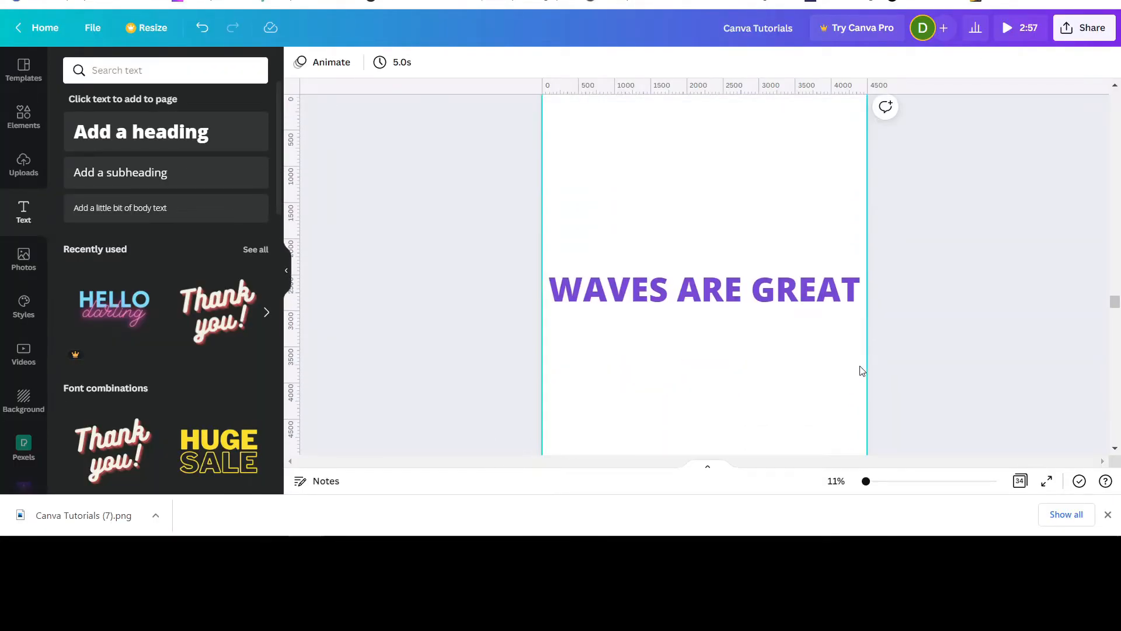
scroll(856, 366, "up", 4)
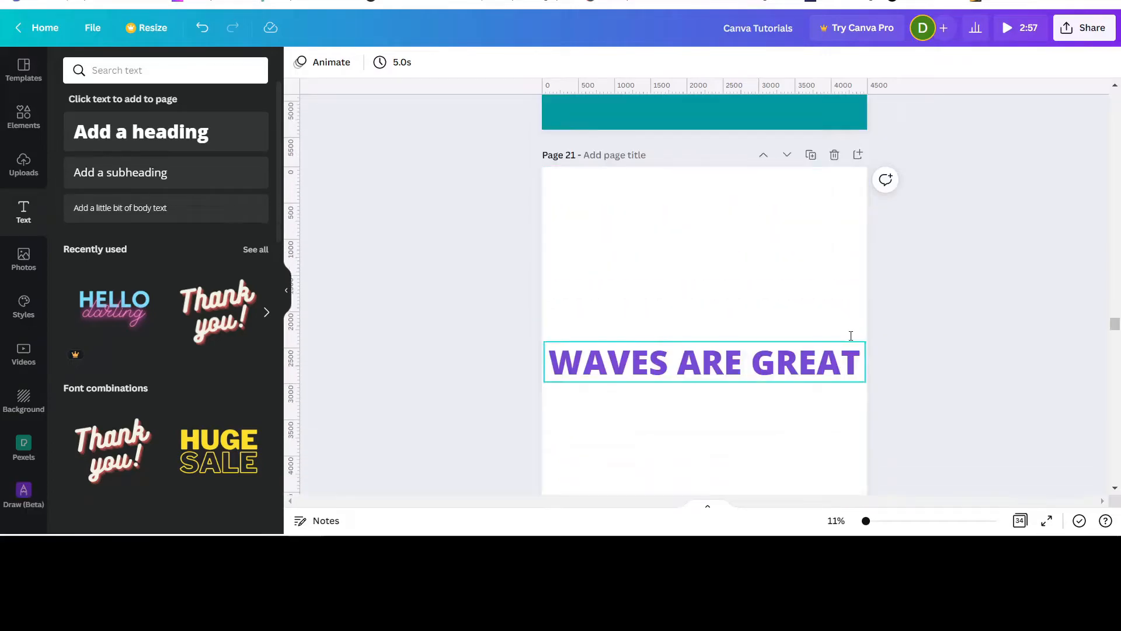
left_click(858, 154)
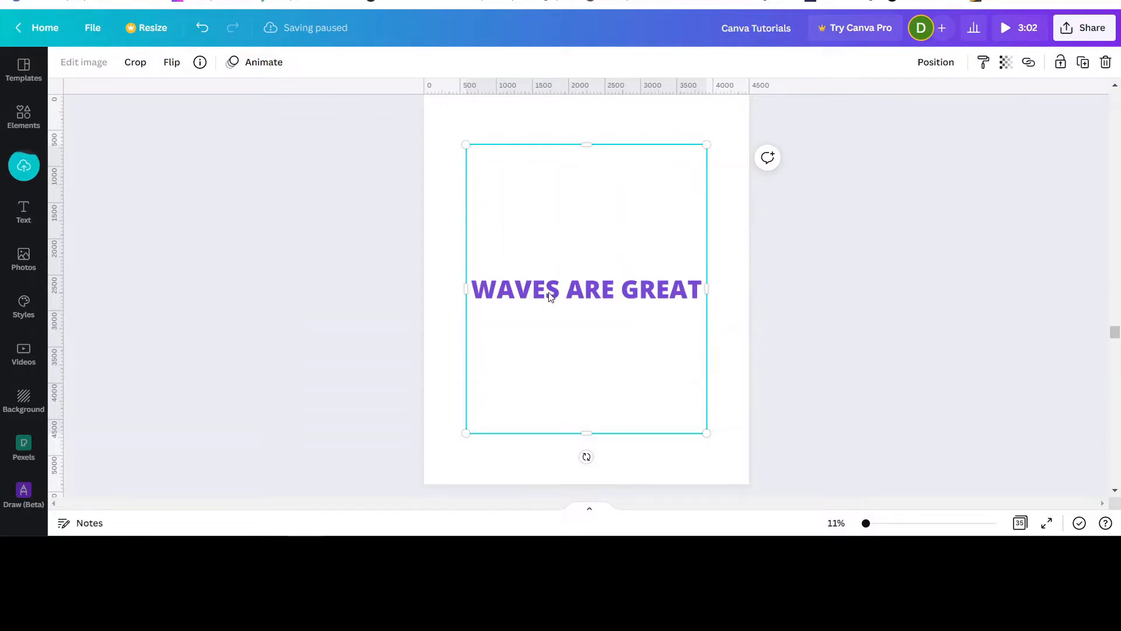
Crop the image's empty areas above and below so its frame fits closely around the WAVES ARE GREAT text.
left_click_drag(586, 142, 579, 265)
left_click_drag(583, 432, 582, 304)
scroll(874, 303, "up", 1)
scroll(874, 302, "down", 1)
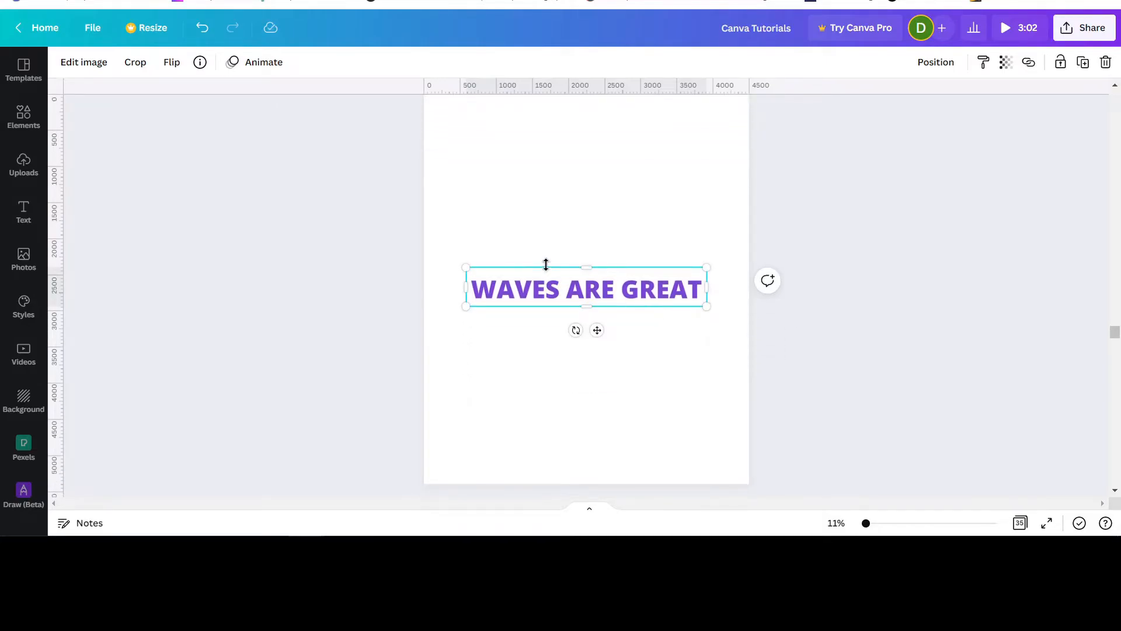
Enlarge the WAVES ARE GREAT image on page 22 until it spans nearly the full page width.
left_click_drag(468, 309, 438, 311)
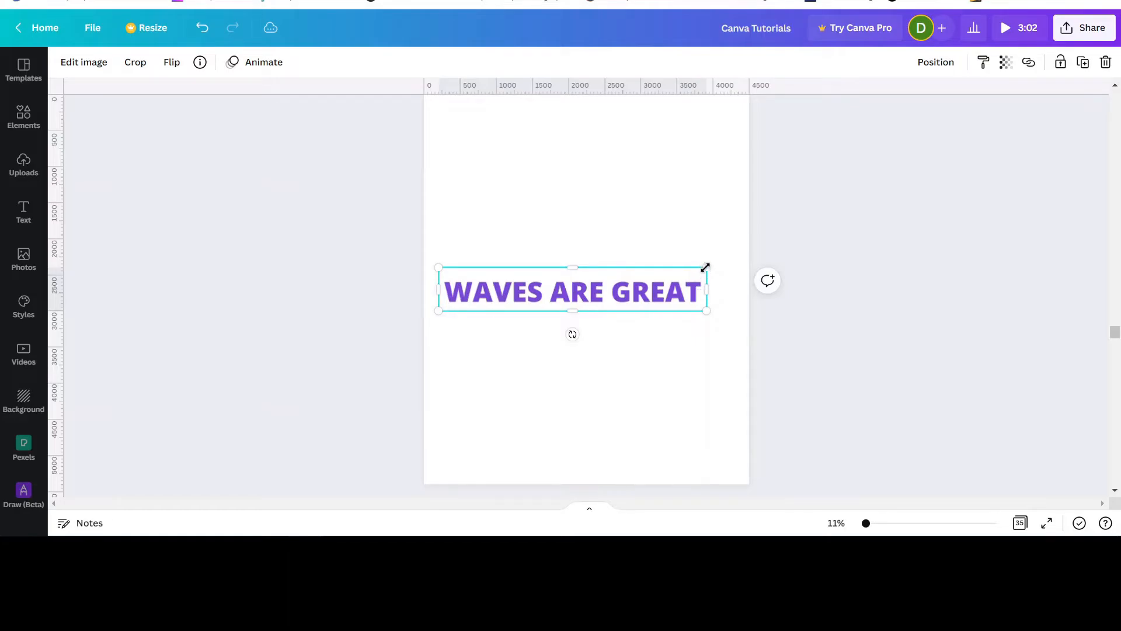
left_click_drag(706, 263, 737, 255)
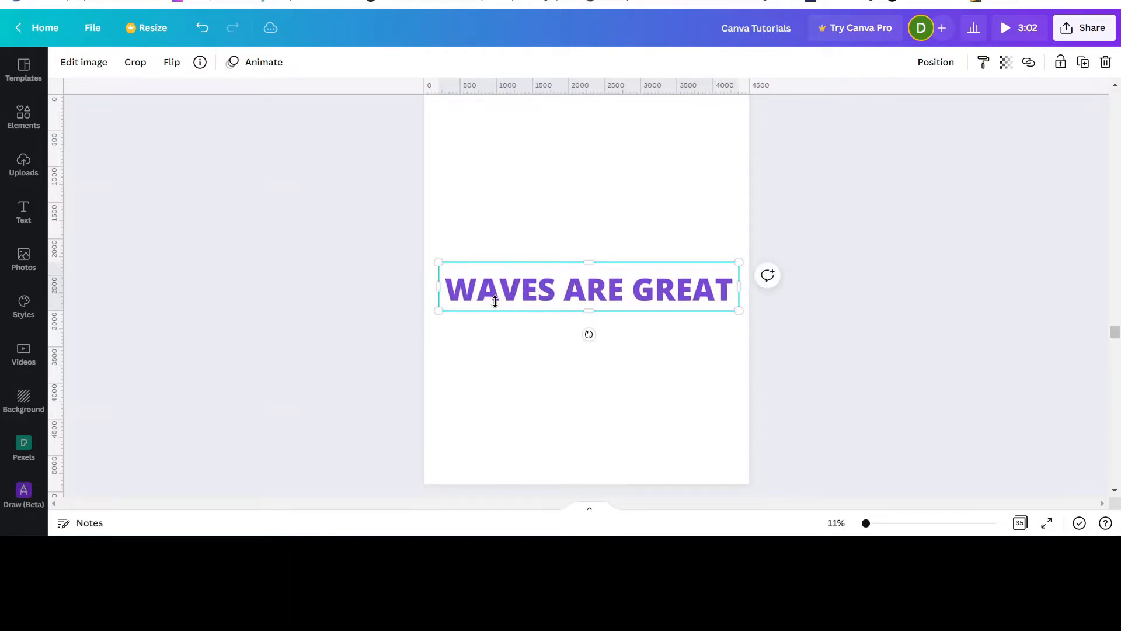
Try yellow-orange and red text colors on the letter A of WAVES on page 20, and undo both color changes.
scroll(721, 225, "up", 10)
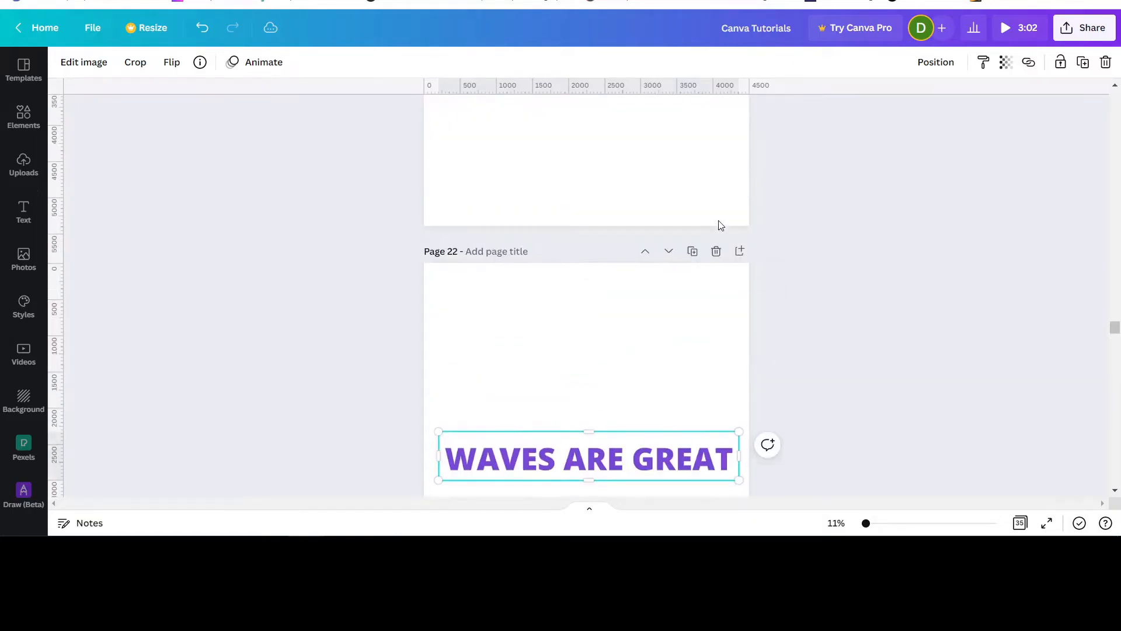
scroll(720, 220, "up", 3)
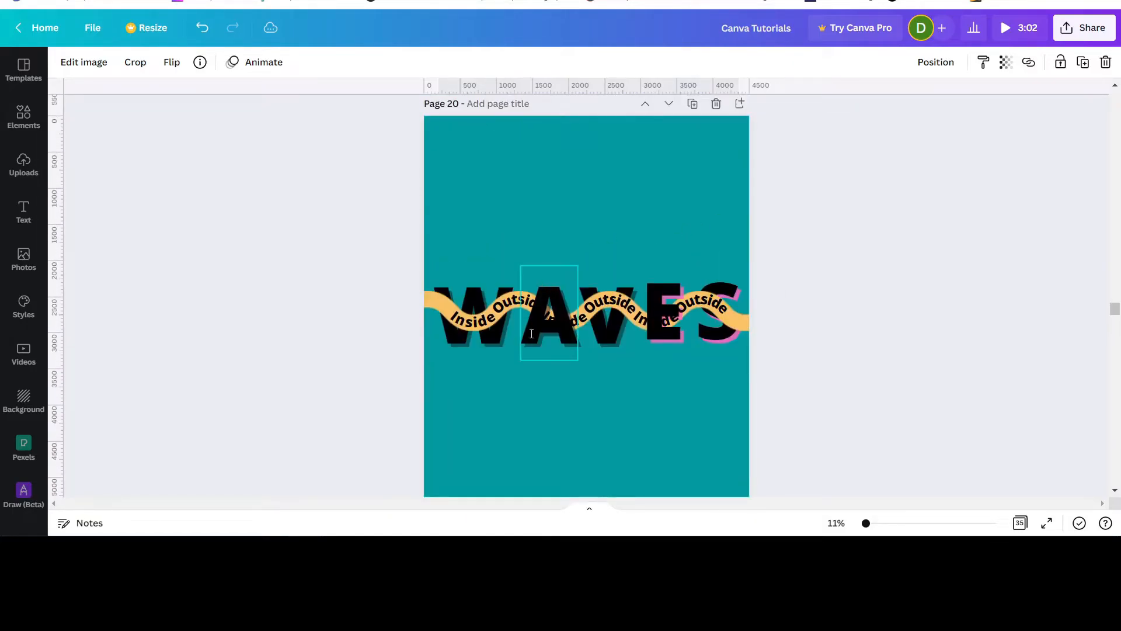
scroll(559, 283, "down", 5)
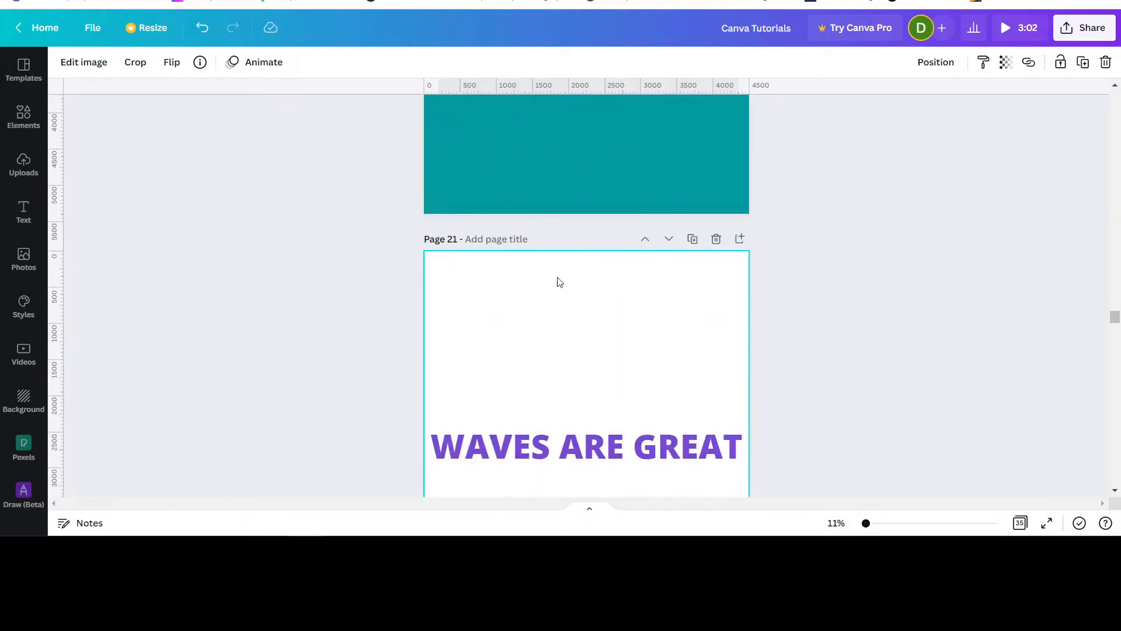
scroll(558, 275, "up", 5)
left_click(533, 262)
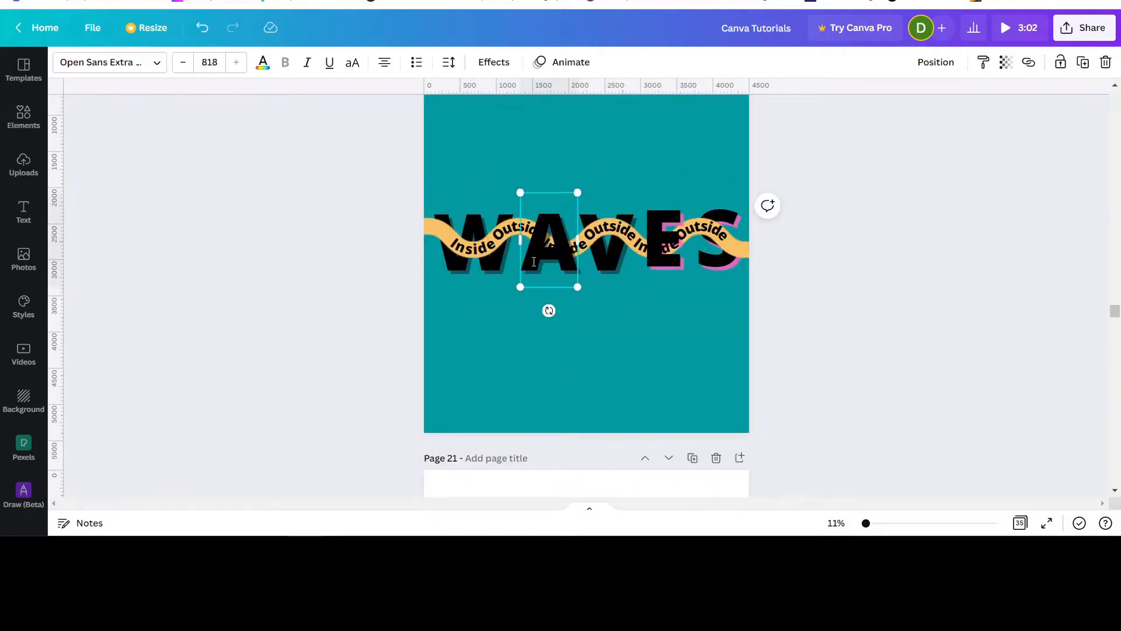
left_click(263, 62)
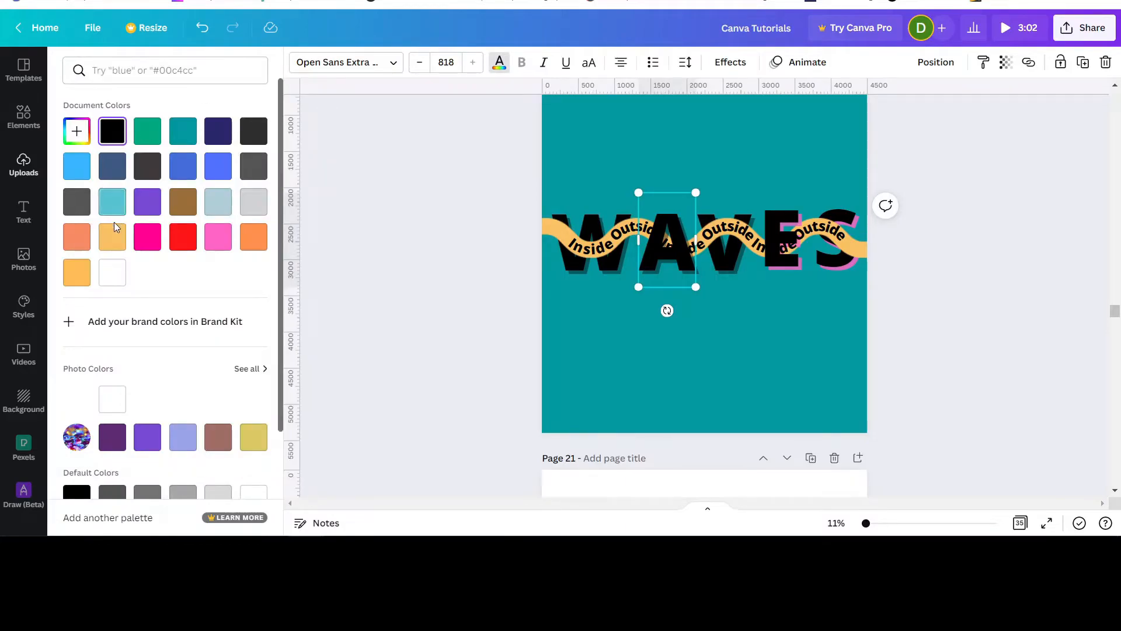
left_click(107, 237)
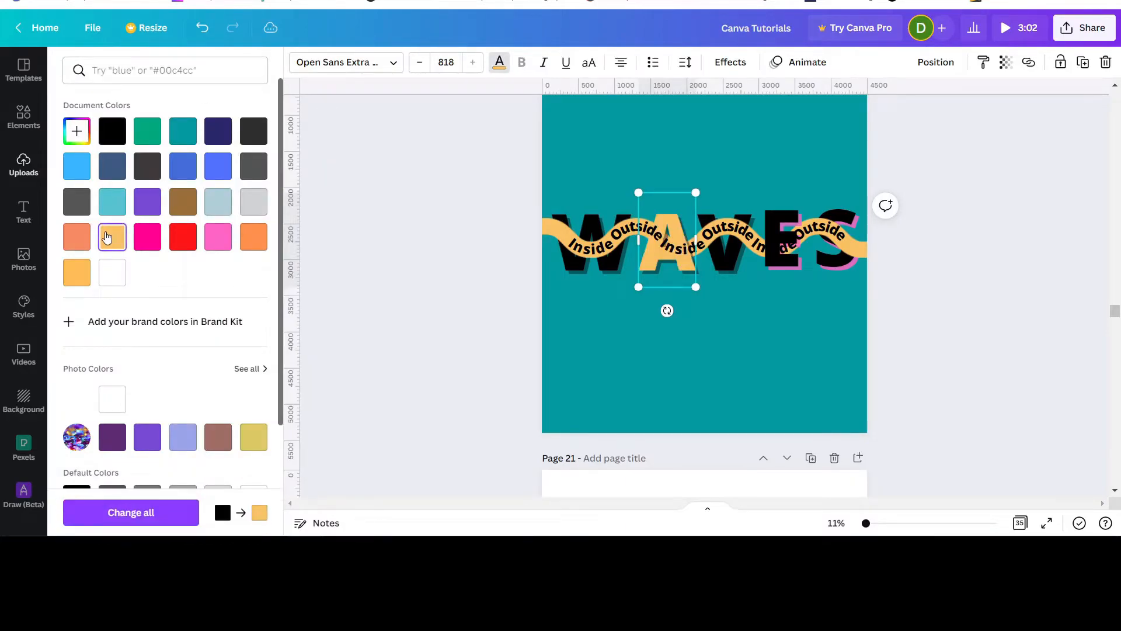
left_click(184, 237)
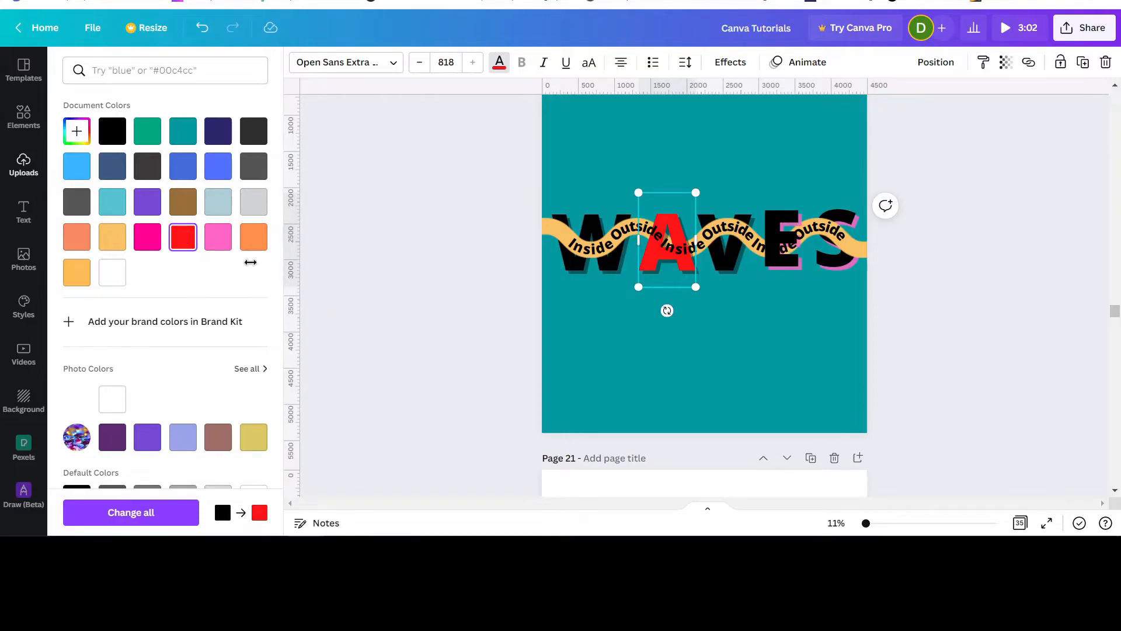
left_click(201, 28)
left_click(200, 27)
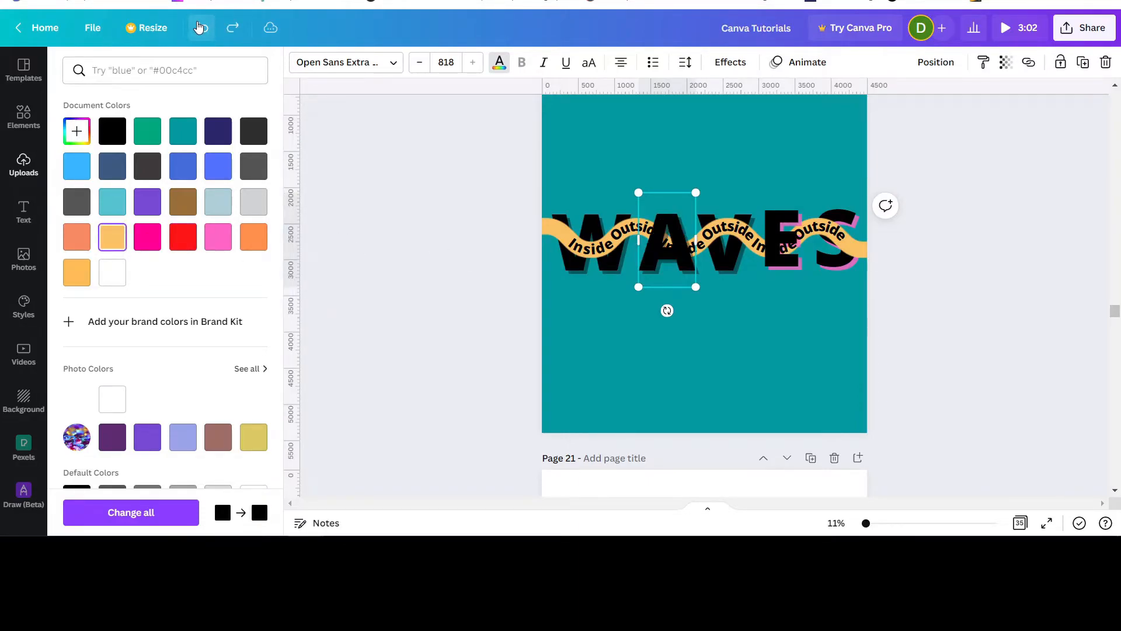
Apply the Wobble effect from the Liquify effects to the WAVES ARE GREAT image on page 22.
scroll(314, 295, "down", 4)
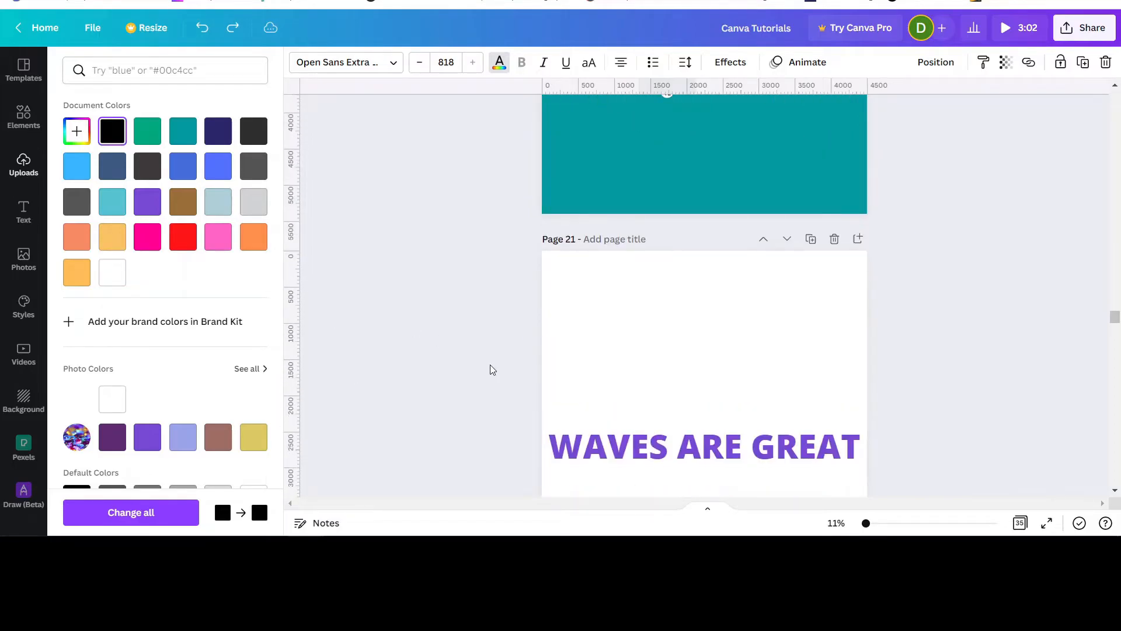
scroll(518, 345, "down", 12)
scroll(581, 263, "up", 3)
left_click(602, 357)
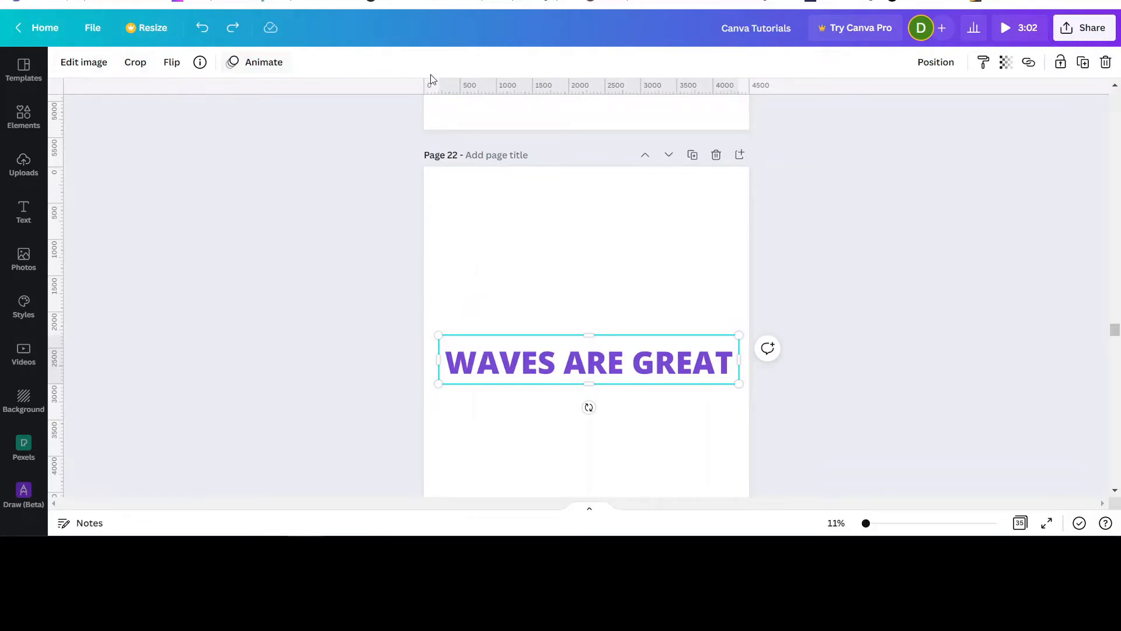
left_click(90, 68)
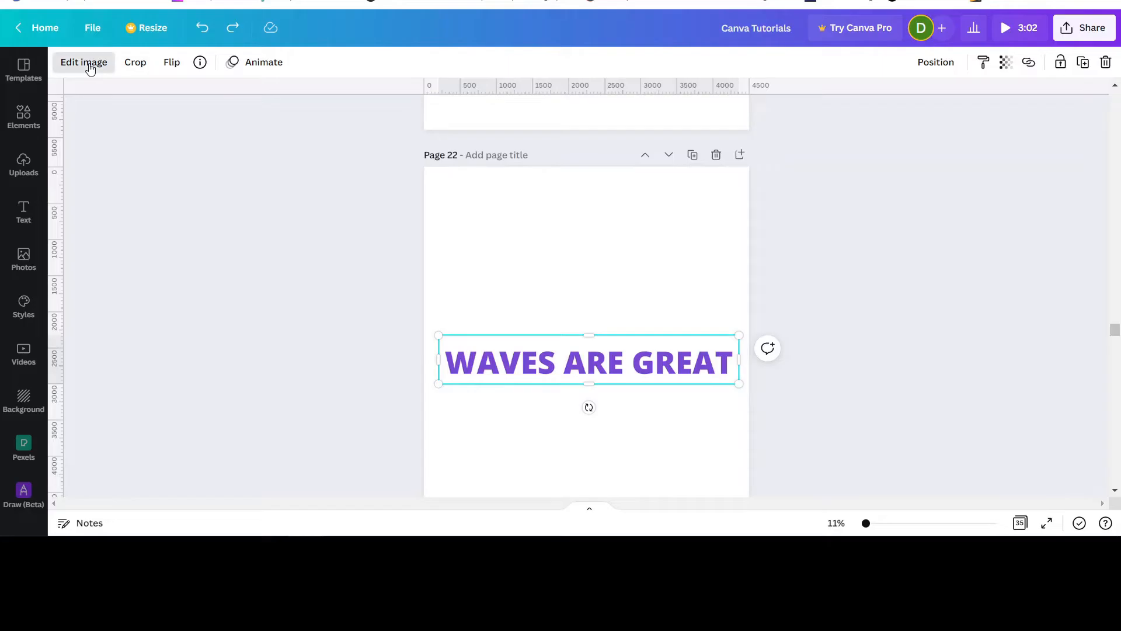
scroll(178, 378, "down", 1)
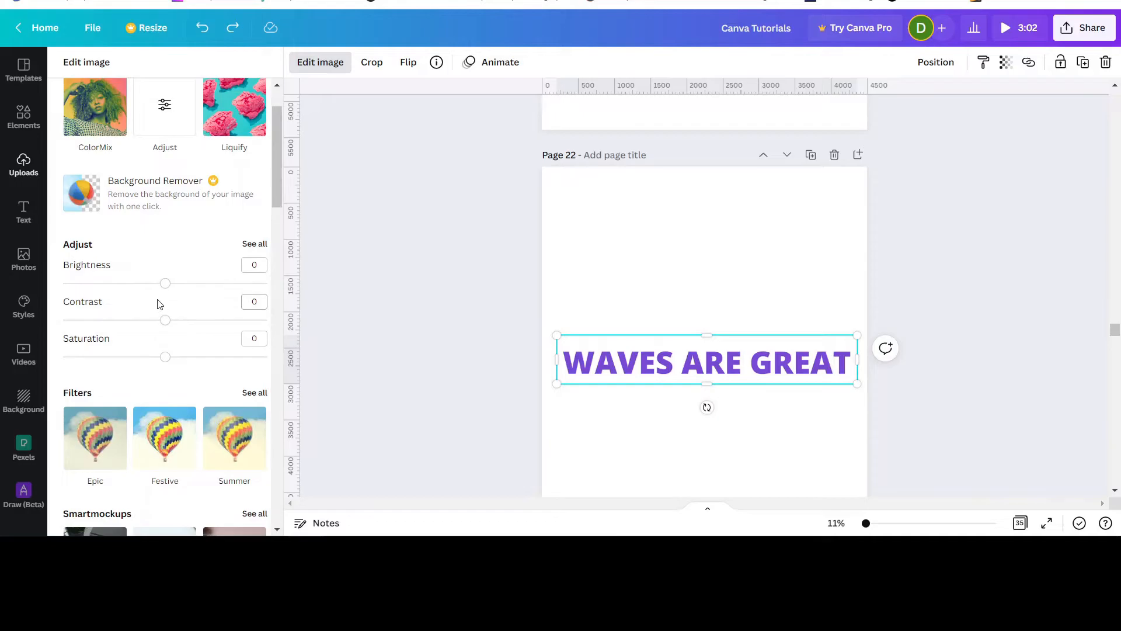
mouse_move(165, 288)
left_mouse_down()
mouse_move(234, 296)
mouse_move(166, 290)
left_mouse_up()
scroll(181, 347, "down", 4)
scroll(220, 383, "down", 3)
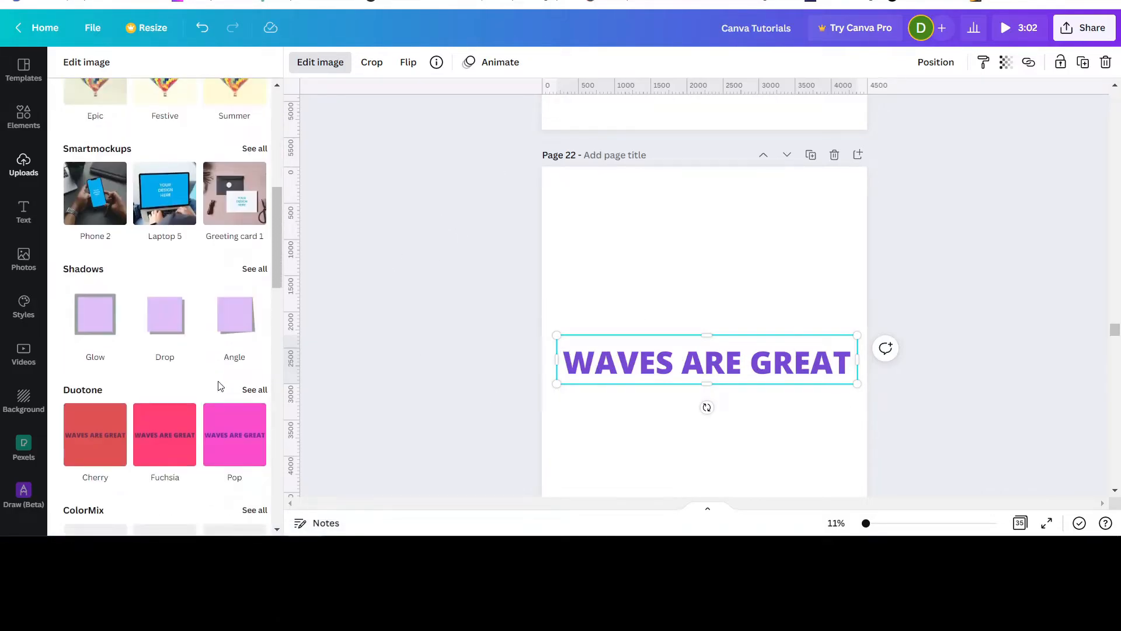
scroll(220, 383, "down", 3)
scroll(167, 311, "down", 3)
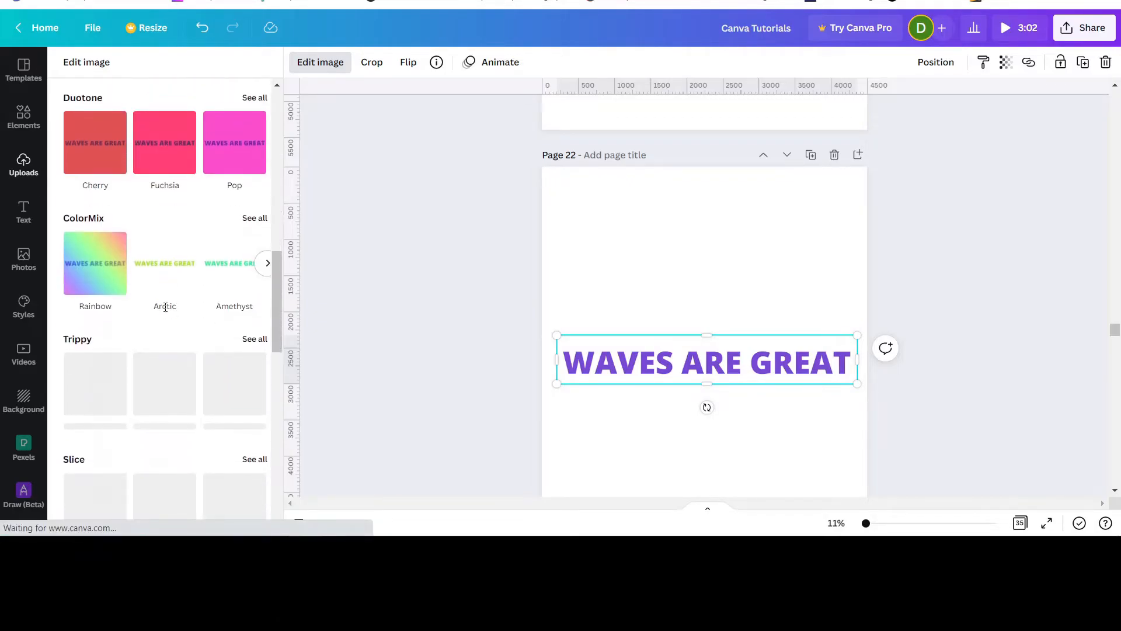
scroll(169, 307, "down", 5)
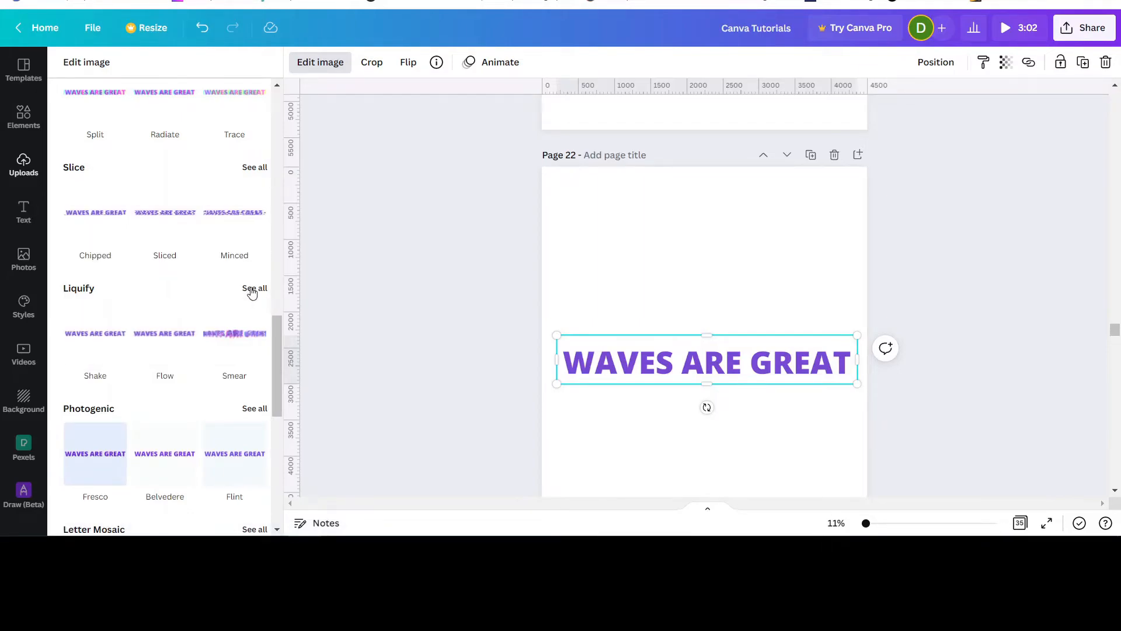
left_click(251, 292)
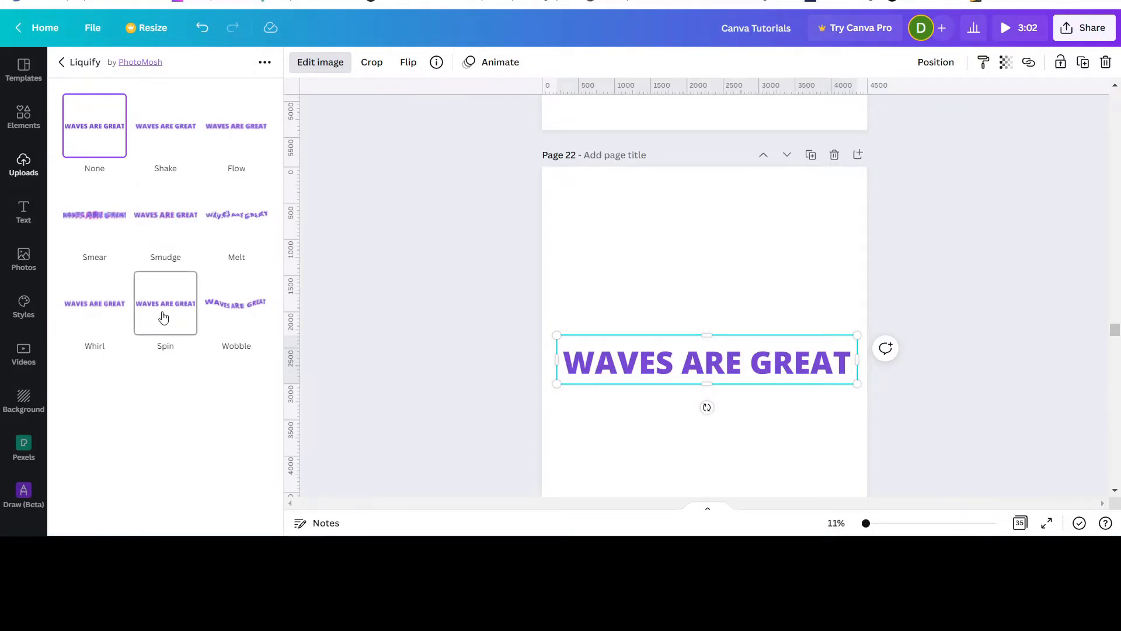
left_click(227, 310)
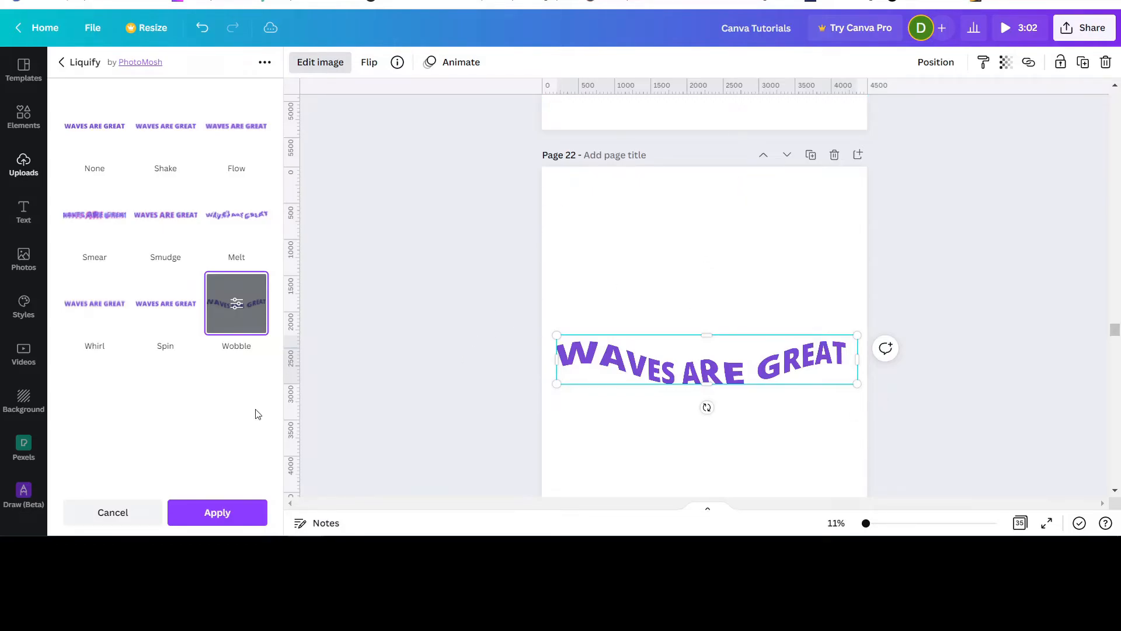
left_click(224, 518)
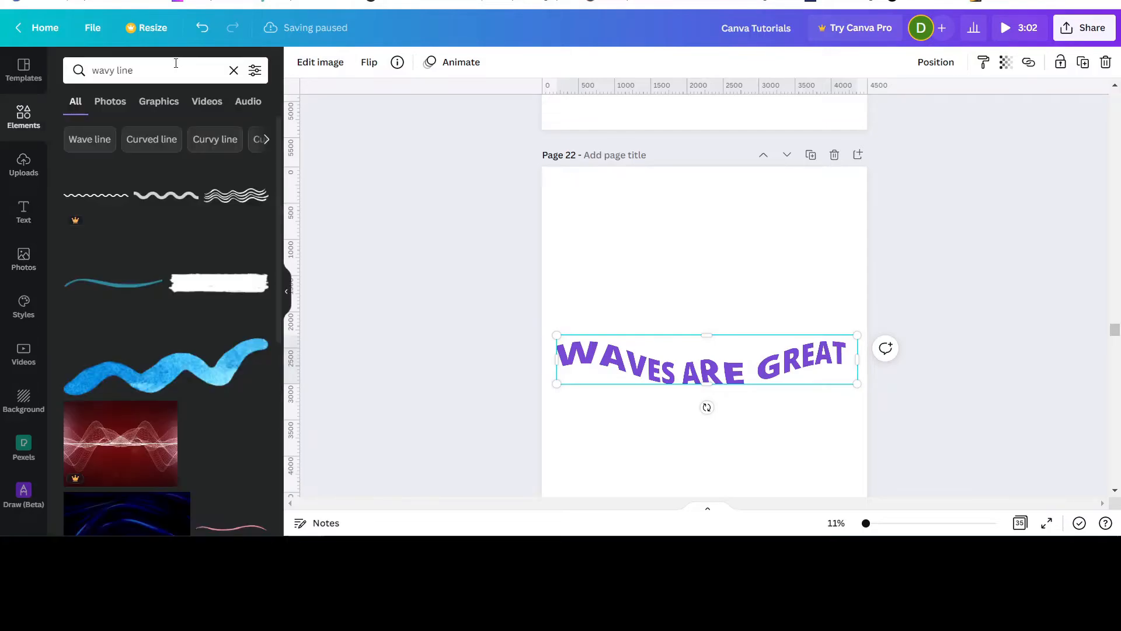
Search the elements for "waves" and set the wide photo of rolling ocean waves as page 22's background.
left_click_drag(146, 71, 62, 58)
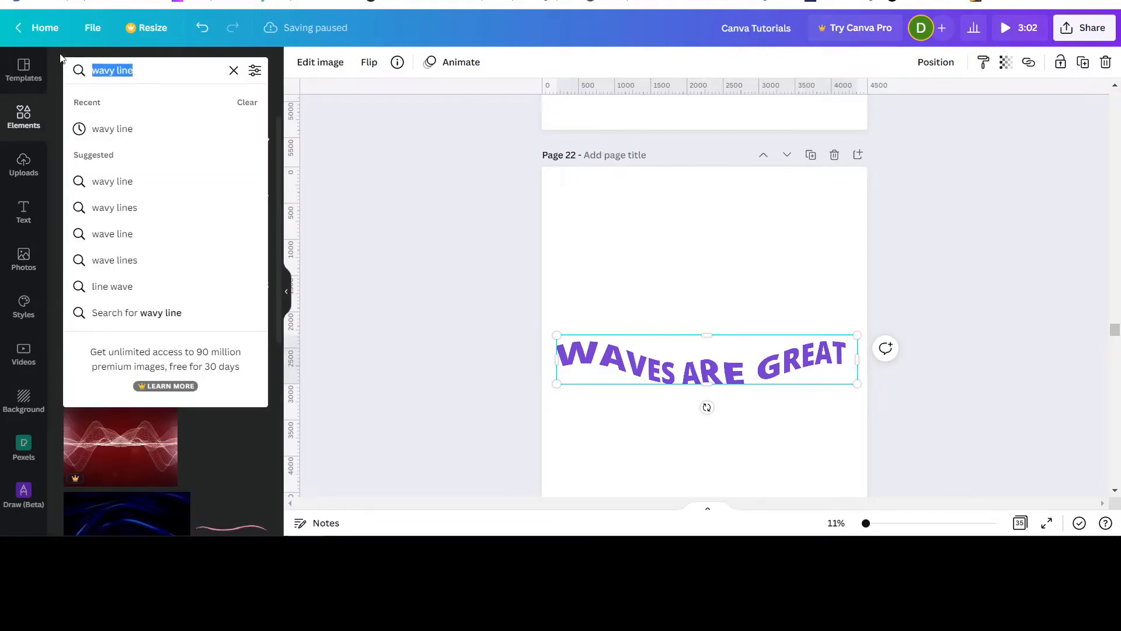
type("waves")
key("Return")
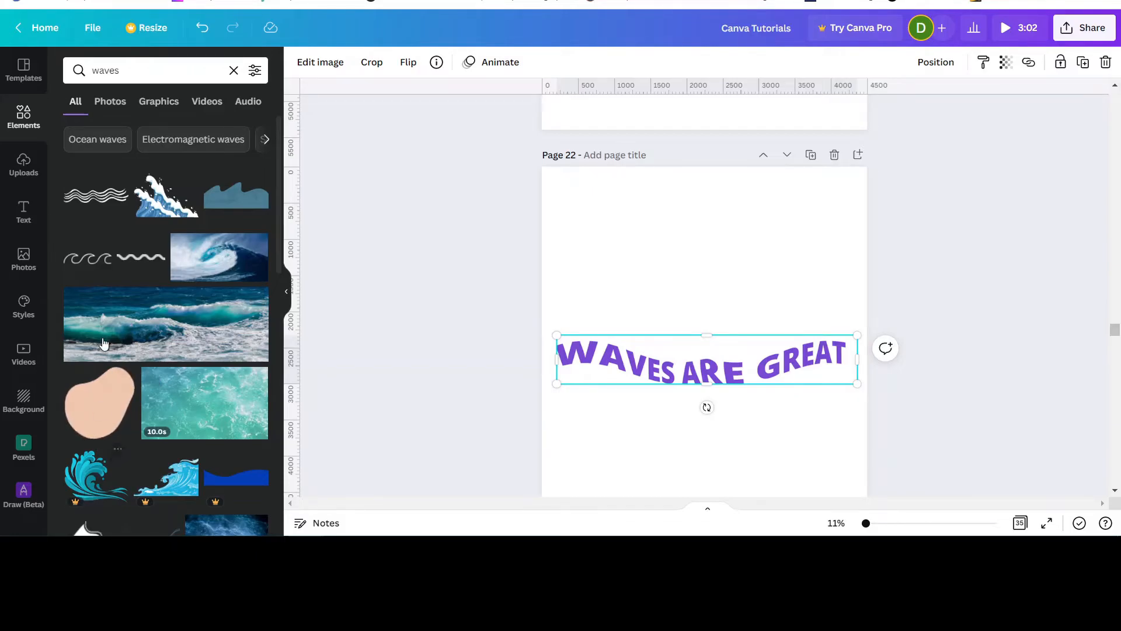
left_click_drag(108, 337, 562, 314)
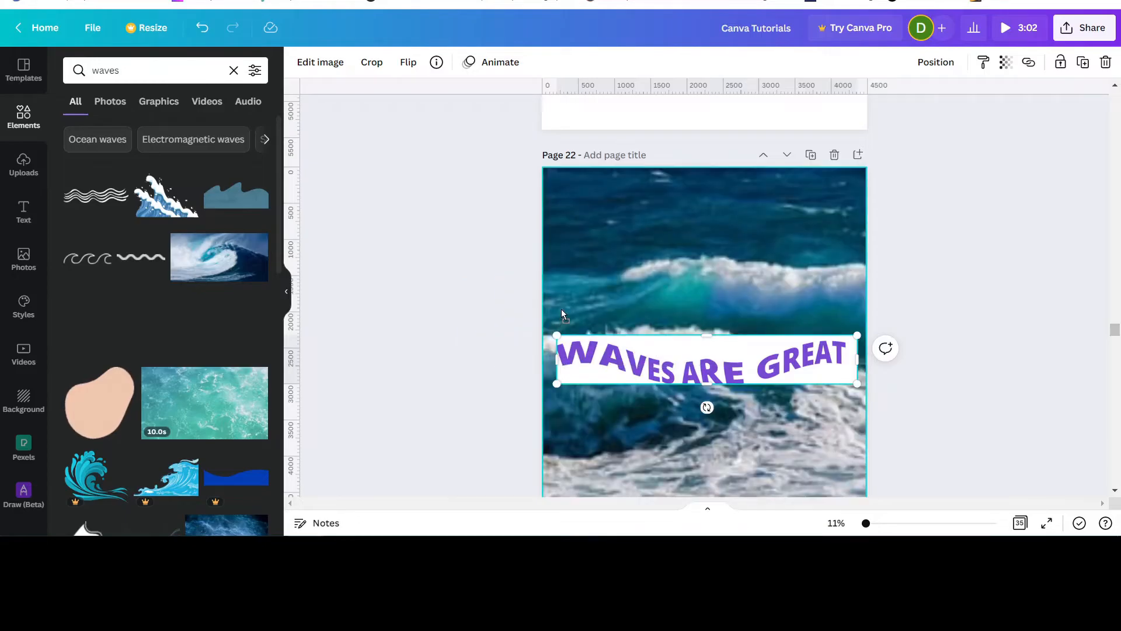
Enlarge the wobbled WAVES ARE GREAT image to almost the page width and extend its frame downward to uncover the letters' lower parts.
scroll(721, 394, "up", 3)
scroll(721, 386, "up", 10)
scroll(717, 368, "down", 15)
scroll(717, 367, "down", 1)
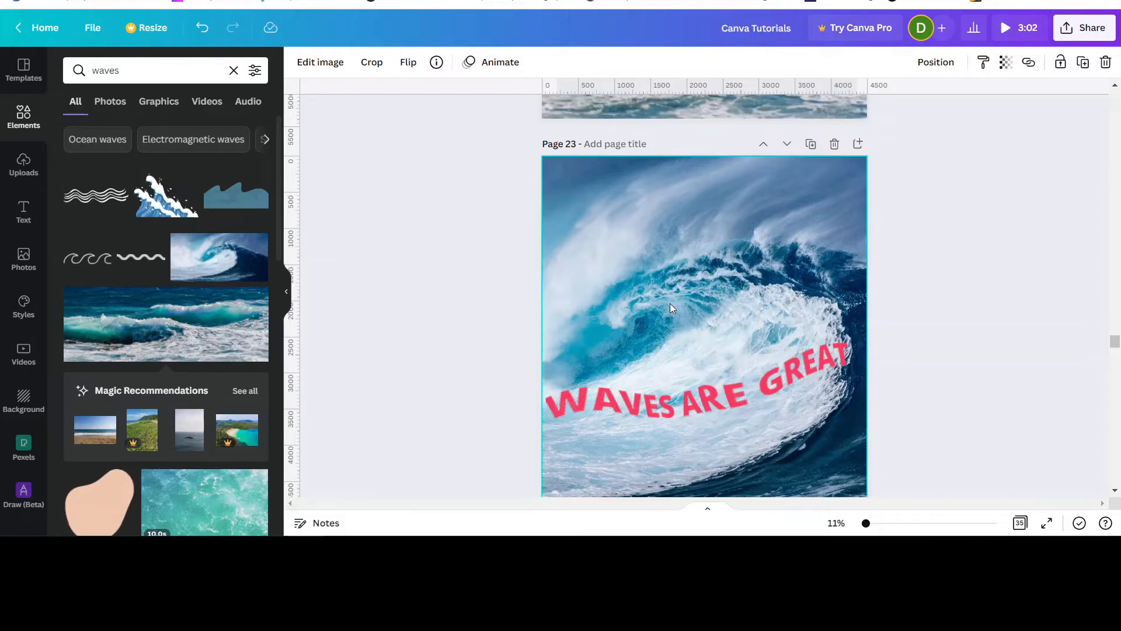
scroll(670, 308, "up", 6)
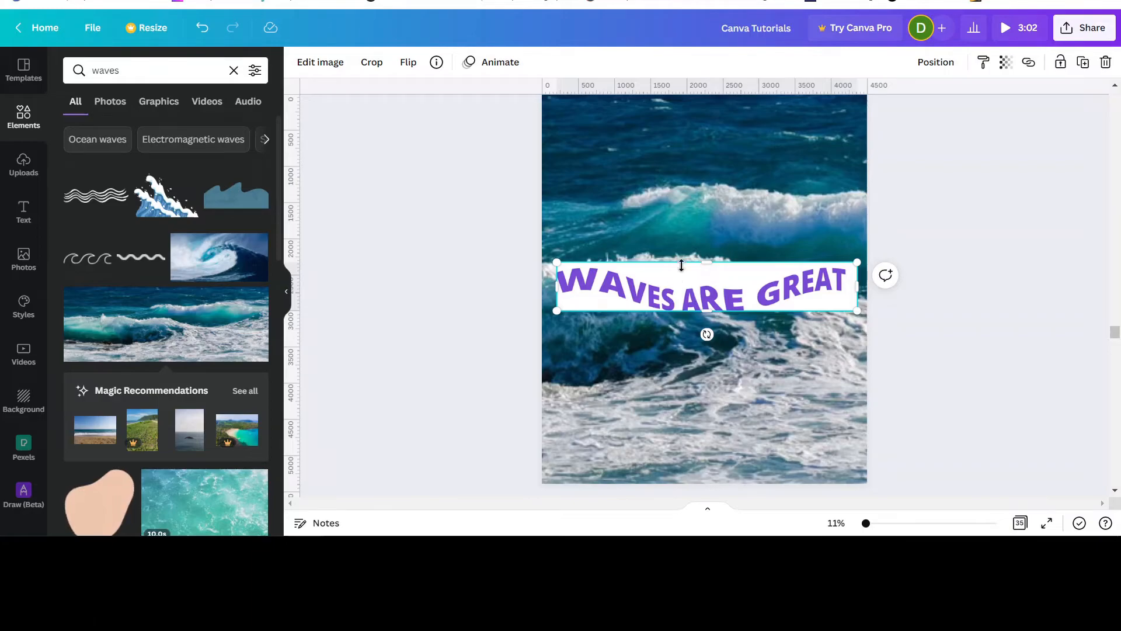
left_click_drag(557, 309, 548, 311)
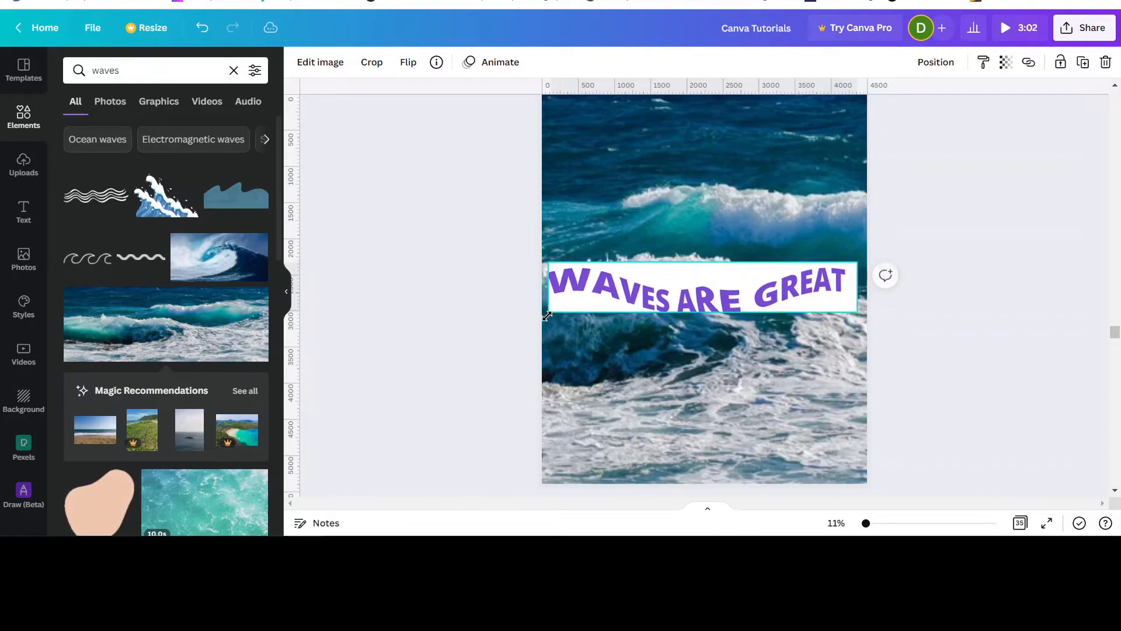
left_click_drag(855, 266, 863, 261)
mouse_move(705, 312)
left_mouse_down()
mouse_move(705, 340)
mouse_move(706, 327)
left_mouse_up()
Delete the wobbled WAVES ARE GREAT image with the white background from page 22.
scroll(784, 463, "down", 6)
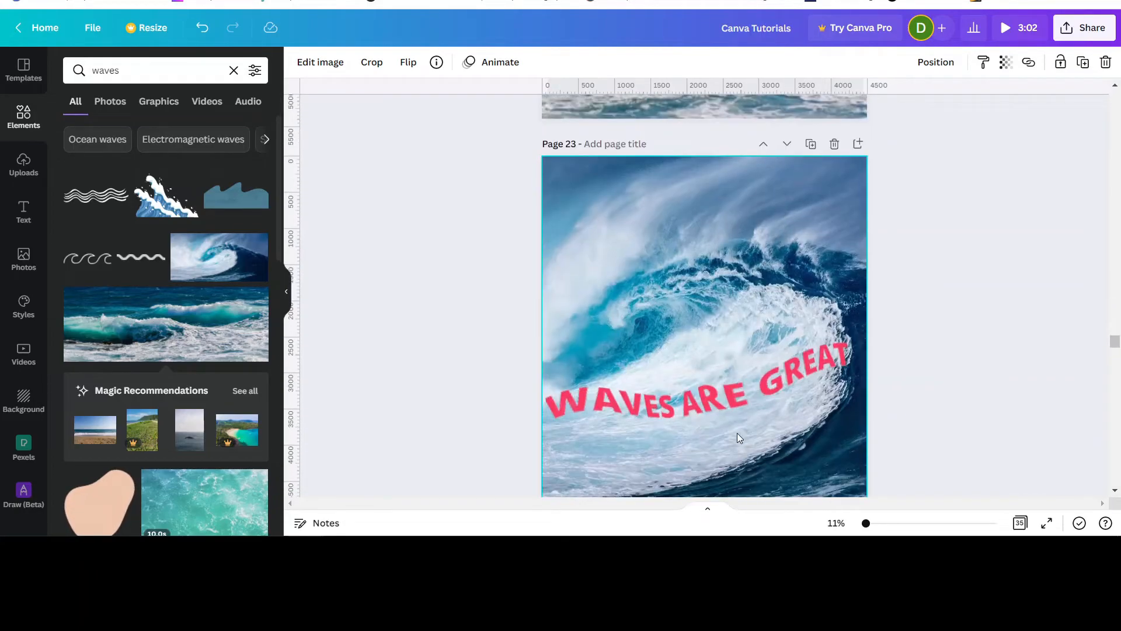
scroll(786, 285, "up", 6)
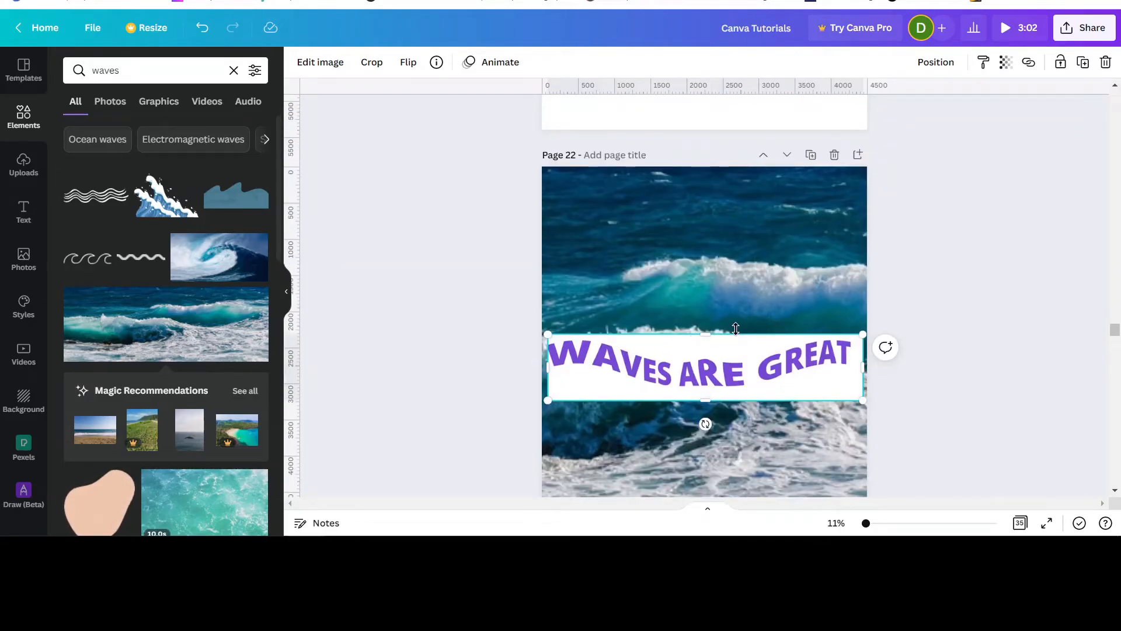
scroll(737, 330, "up", 1)
scroll(737, 330, "down", 1)
scroll(736, 332, "down", 1)
key("Delete")
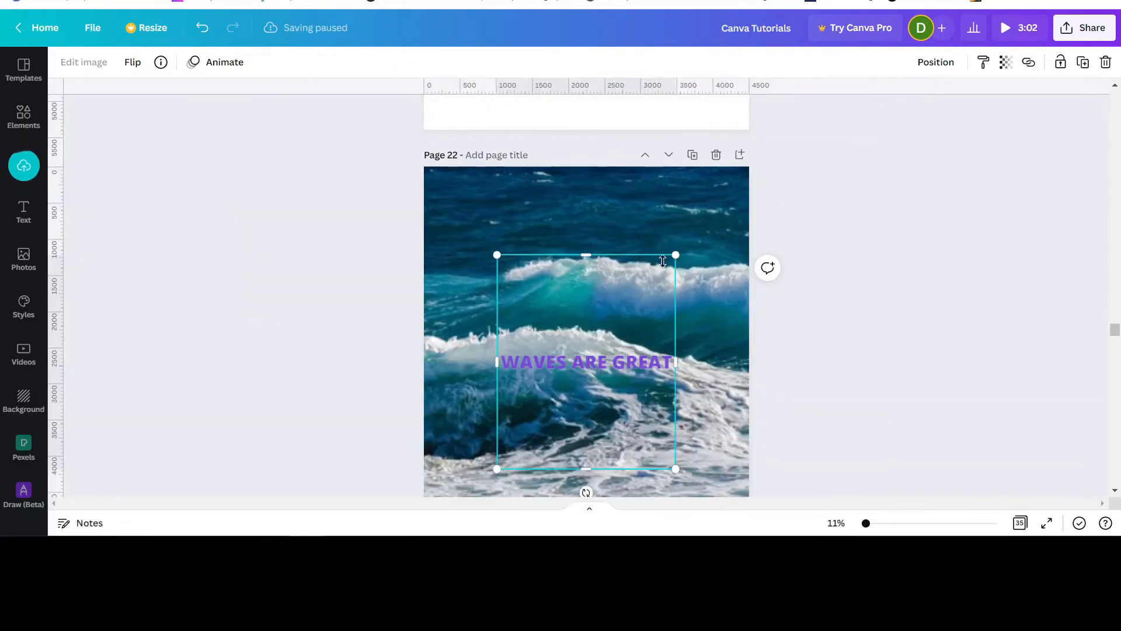
Enlarge the transparent WAVES ARE GREAT image to about 2,834 × 3,400 and crop the empty areas above and below its text.
left_click_drag(699, 231, 707, 225)
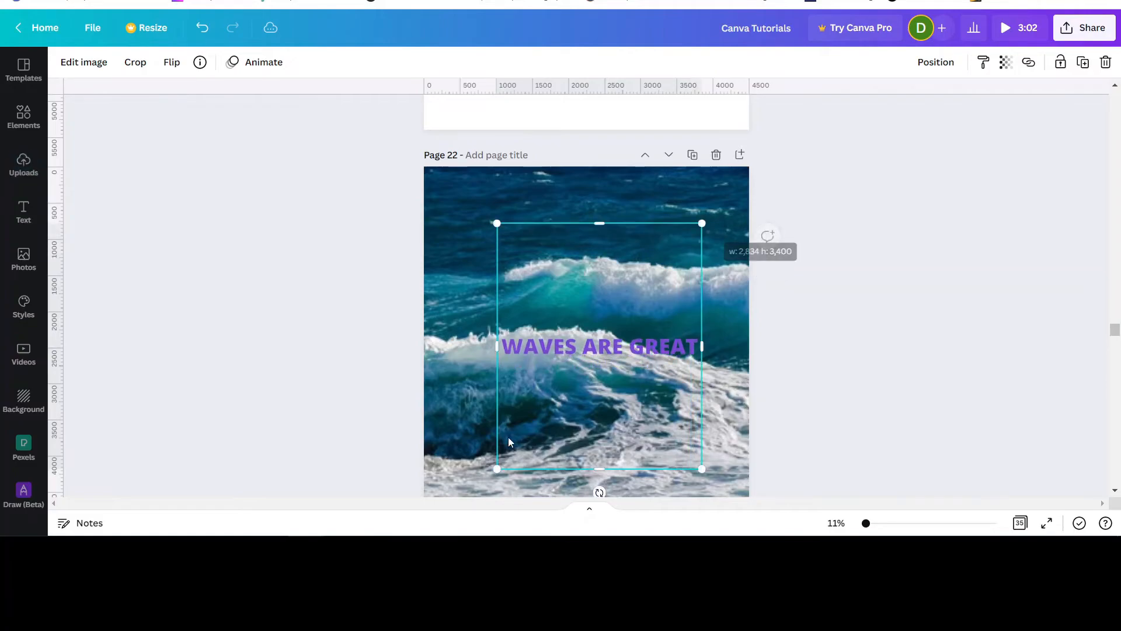
left_click_drag(598, 470, 592, 373)
left_click_drag(606, 226, 595, 316)
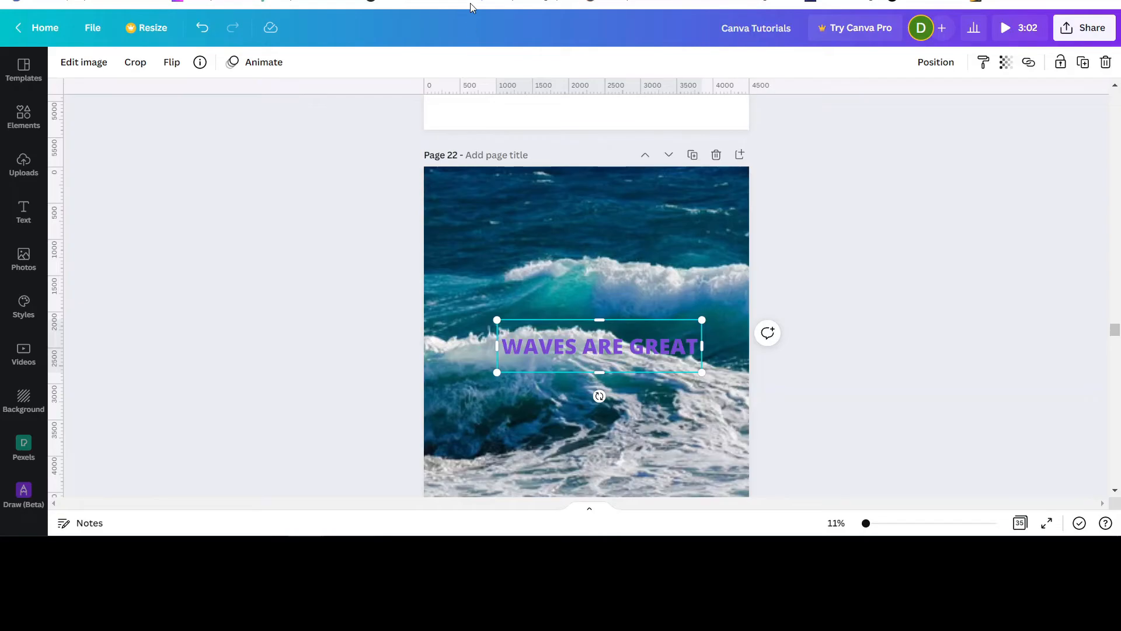
Give the transparent WAVES ARE GREAT image on page 22 the Wobble style of the Liquify effect.
left_click(82, 62)
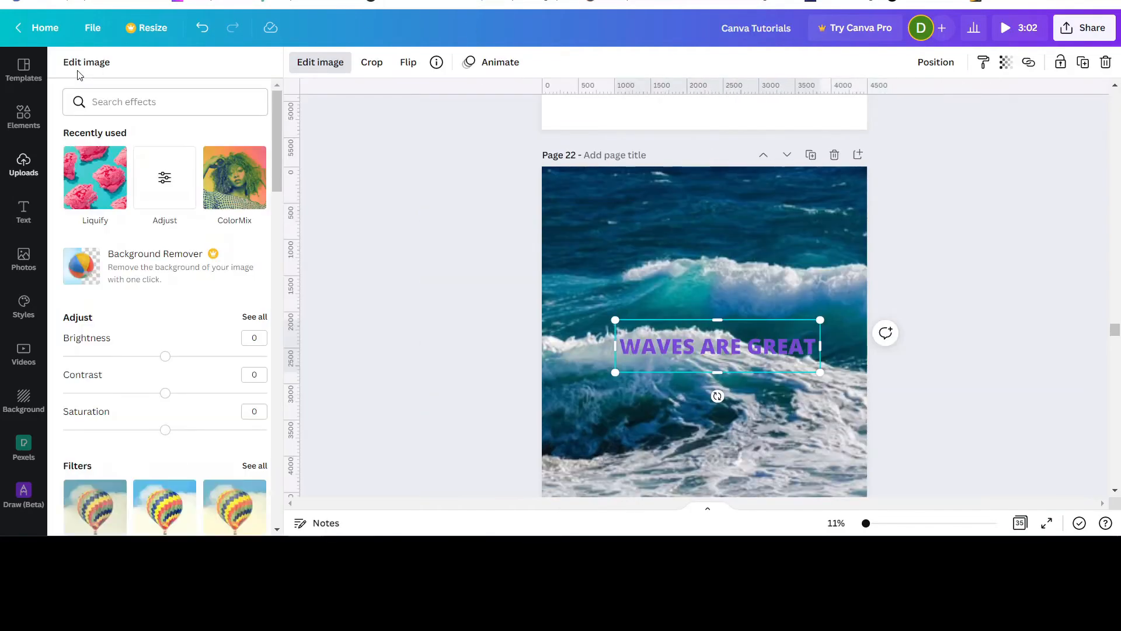
scroll(153, 431, "down", 1)
scroll(153, 431, "down", 12)
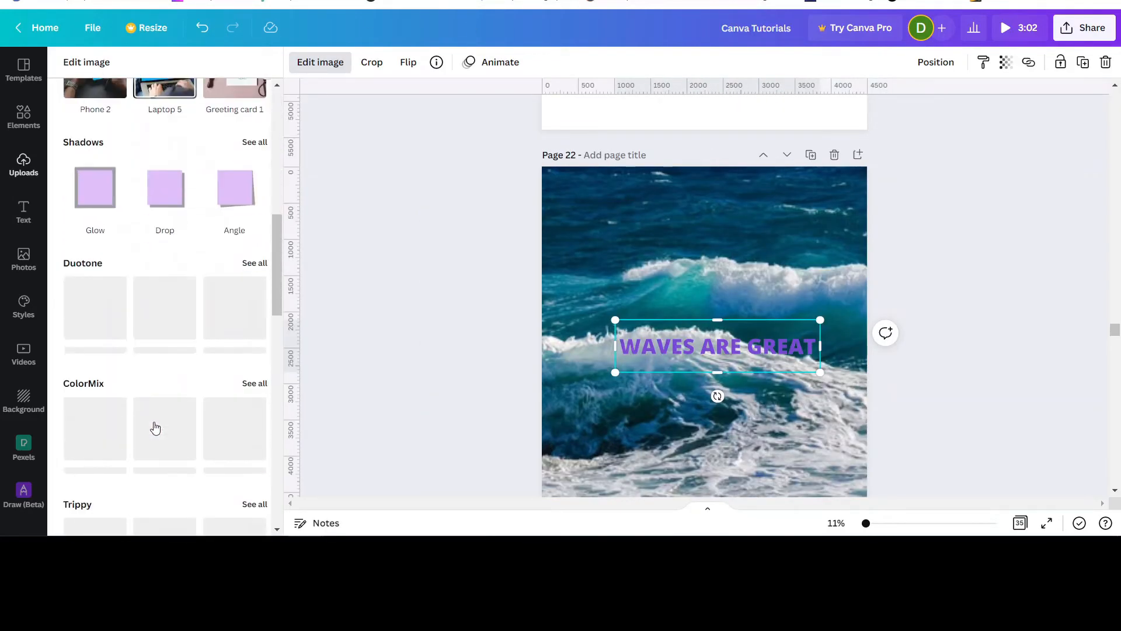
scroll(89, 292, "down", 3)
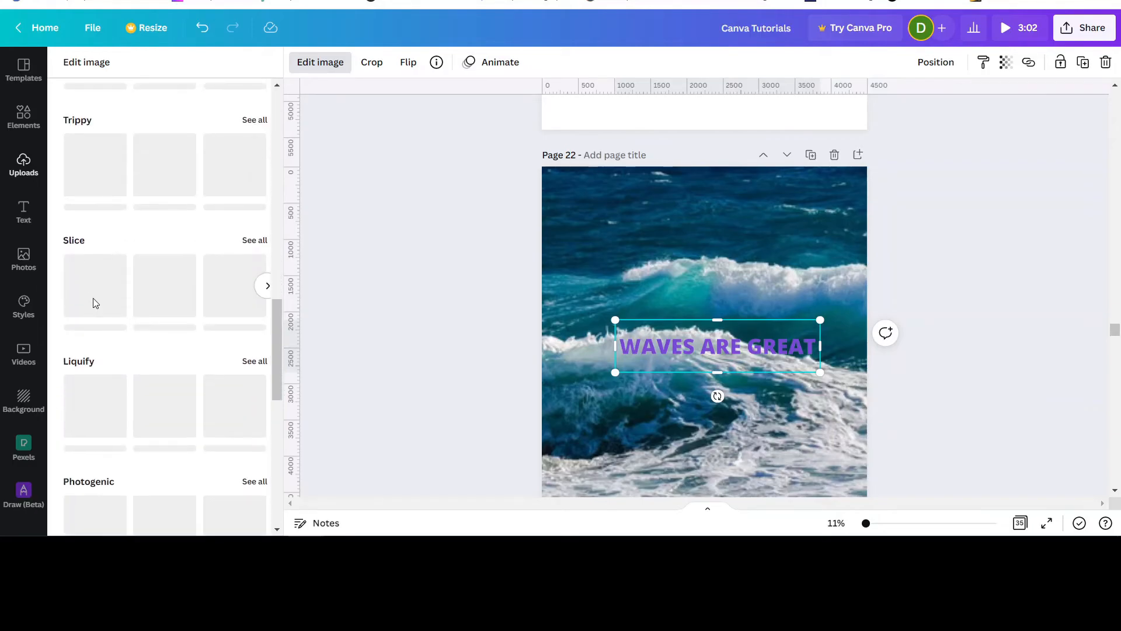
left_click(250, 362)
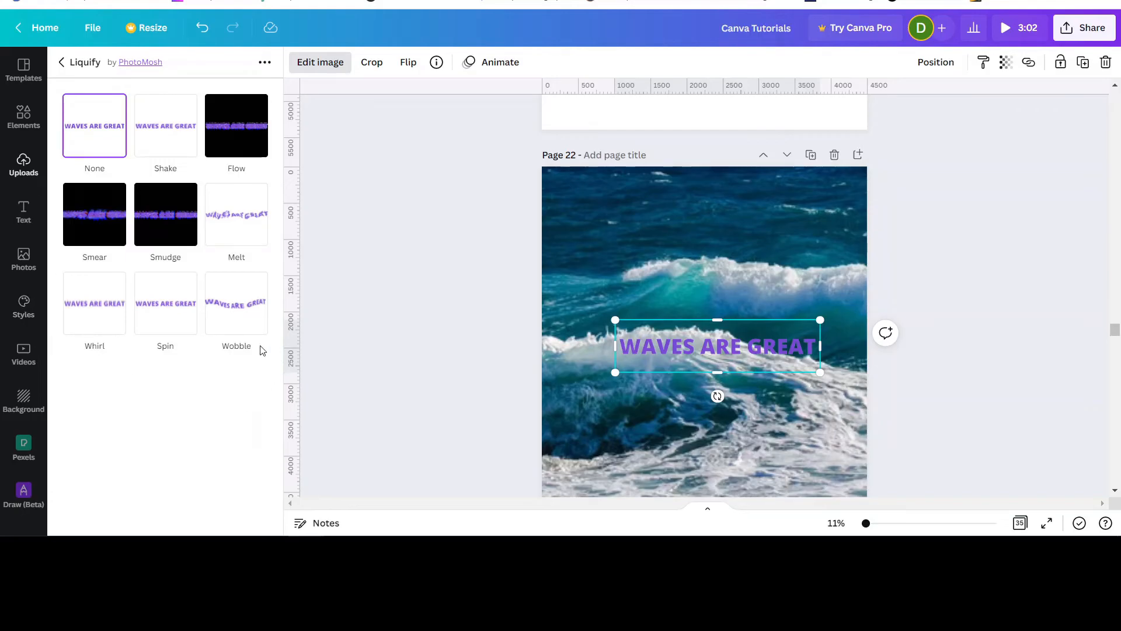
left_click(235, 301)
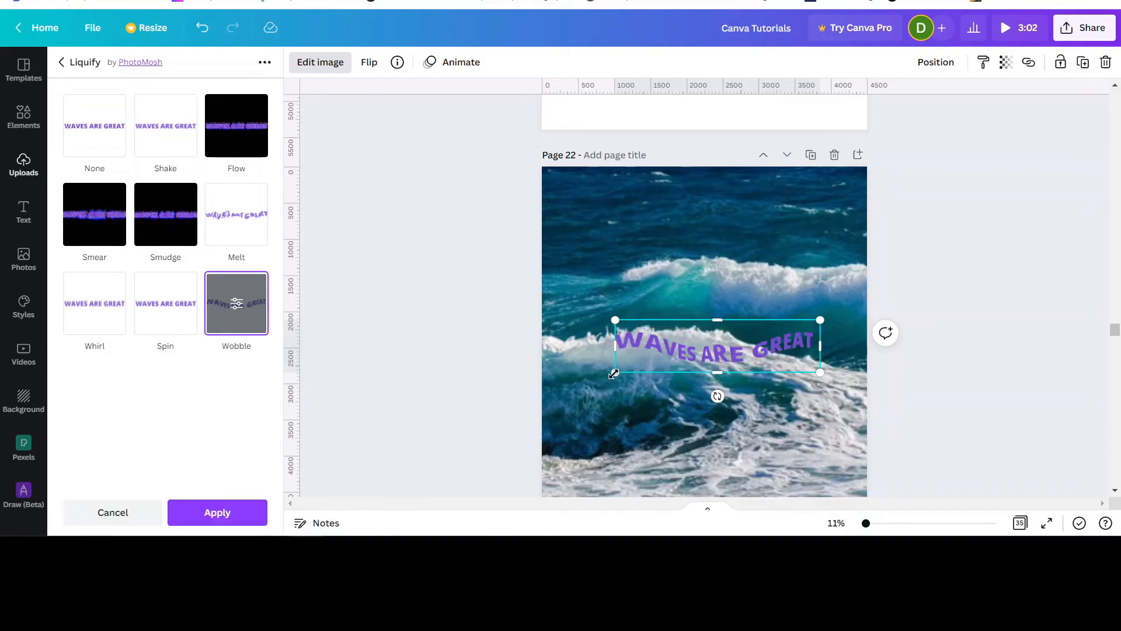
Enlarge the wobbled WAVES ARE GREAT image to almost the page width and apply the effect.
left_click_drag(614, 374, 559, 402)
mouse_move(821, 320)
left_mouse_down()
mouse_move(834, 283)
mouse_move(851, 271)
left_mouse_up()
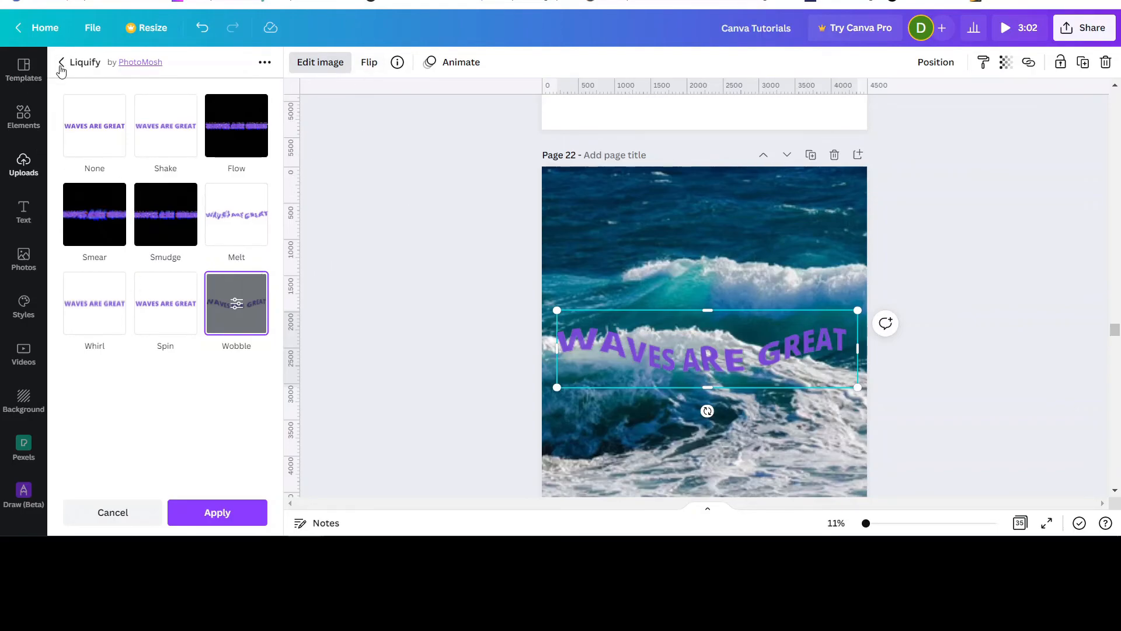
left_click(217, 511)
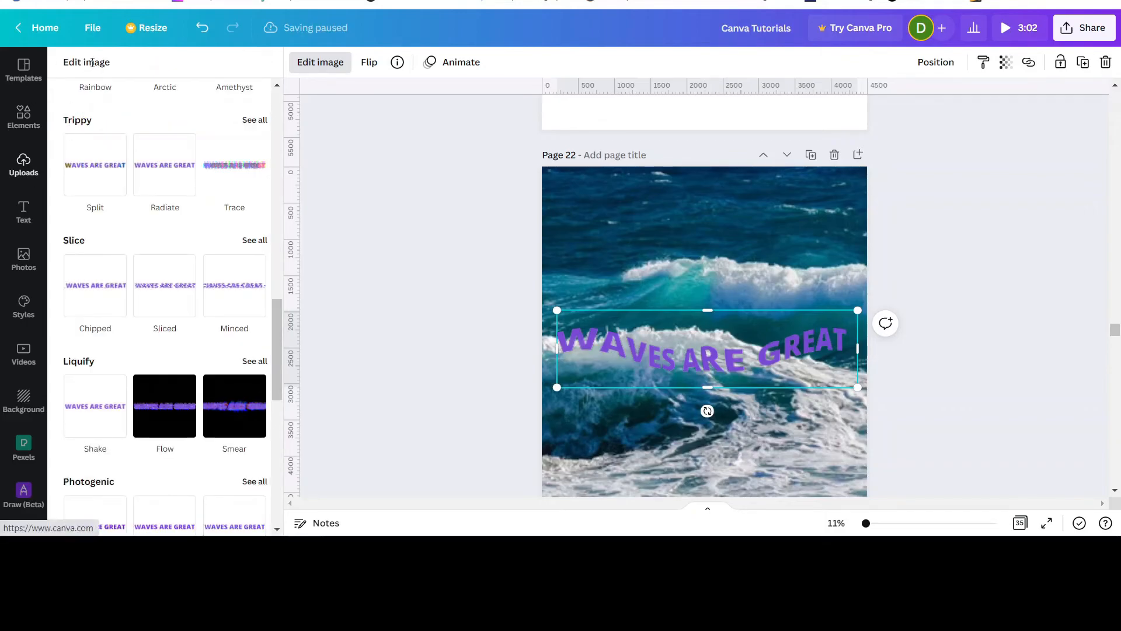
left_click(320, 62)
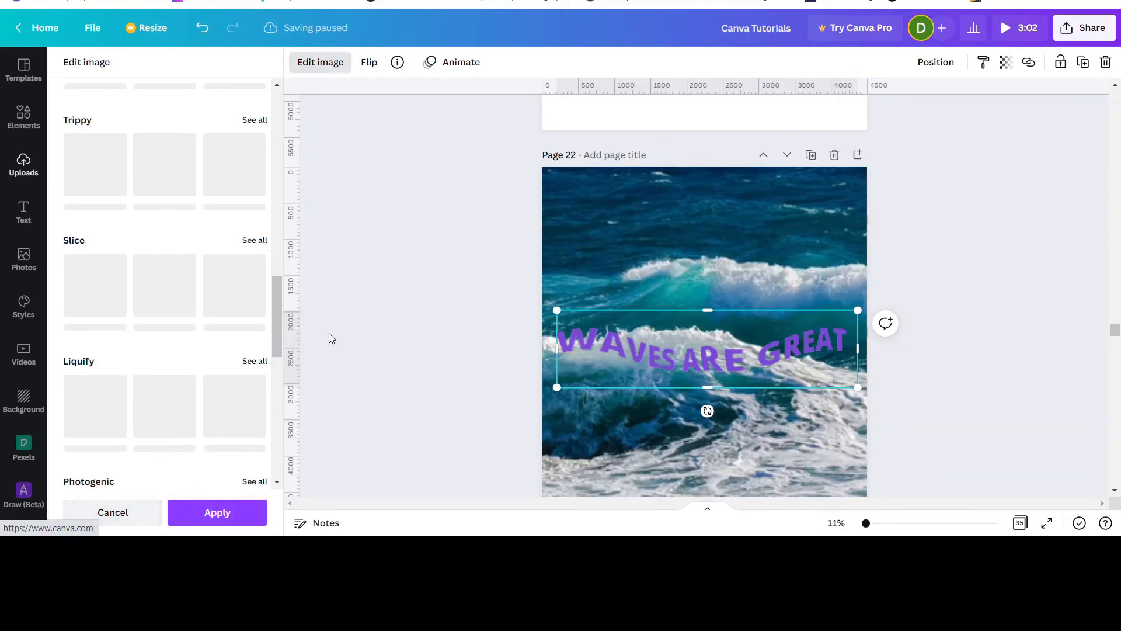
left_click(619, 236)
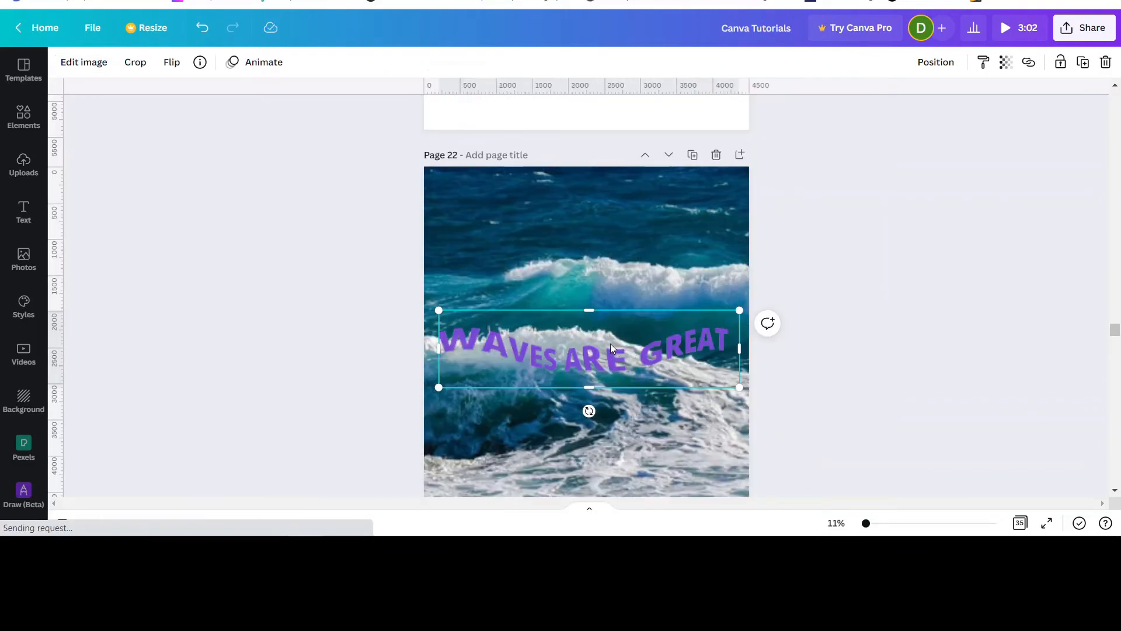
Adjust the wobbled text image to brightness 63, contrast 99 and saturation -95.
left_click(68, 63)
scroll(142, 348, "down", 4)
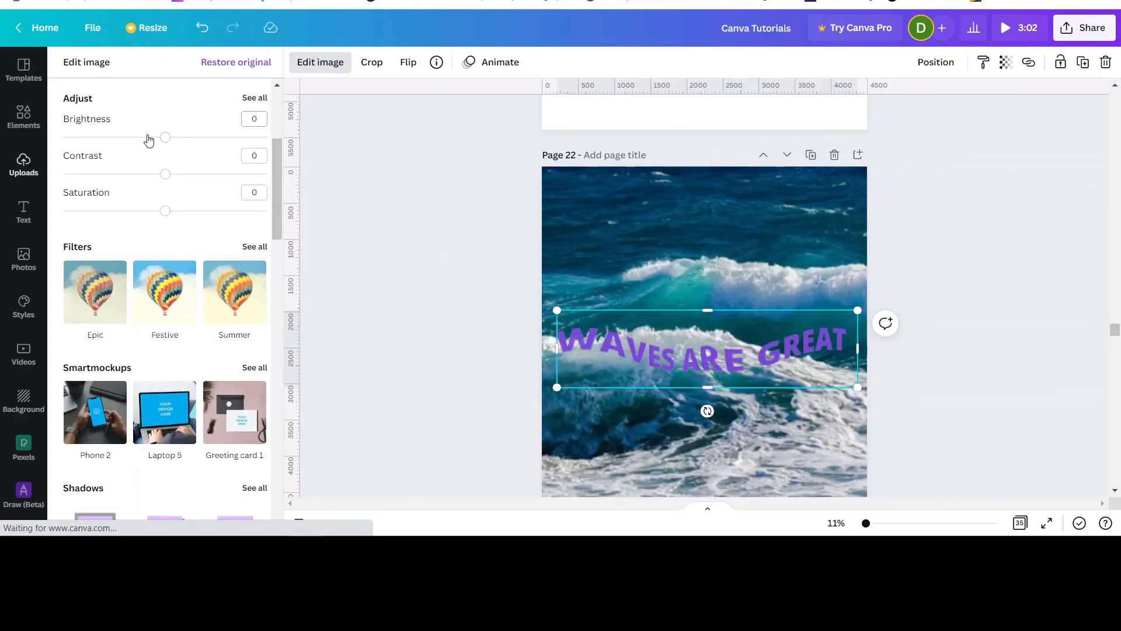
left_click_drag(167, 139, 225, 143)
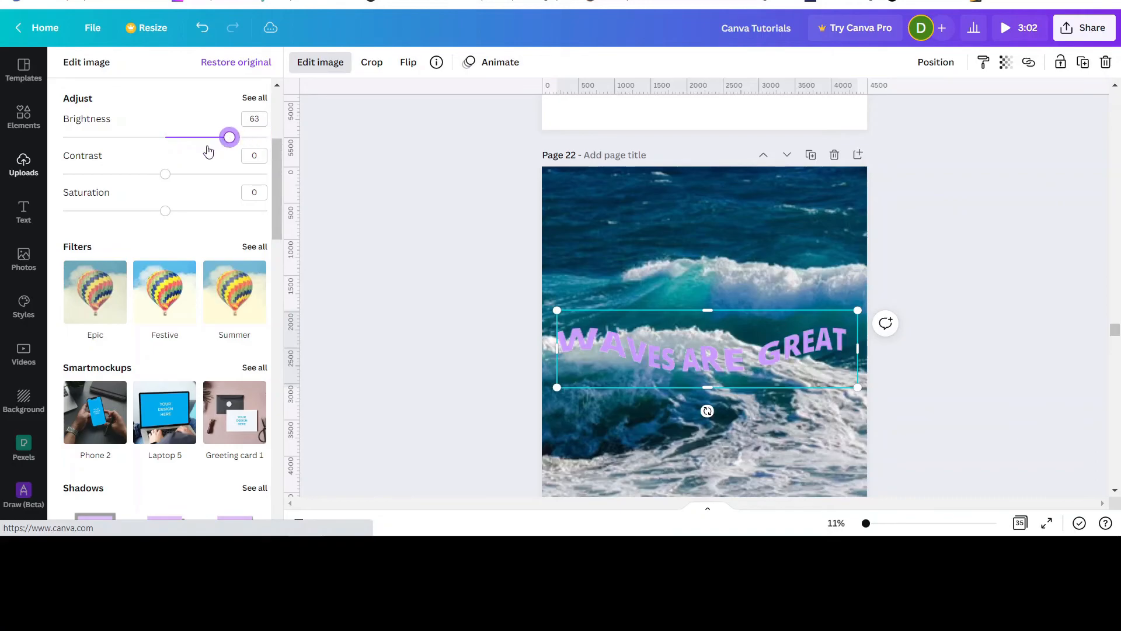
left_click_drag(153, 181, 266, 174)
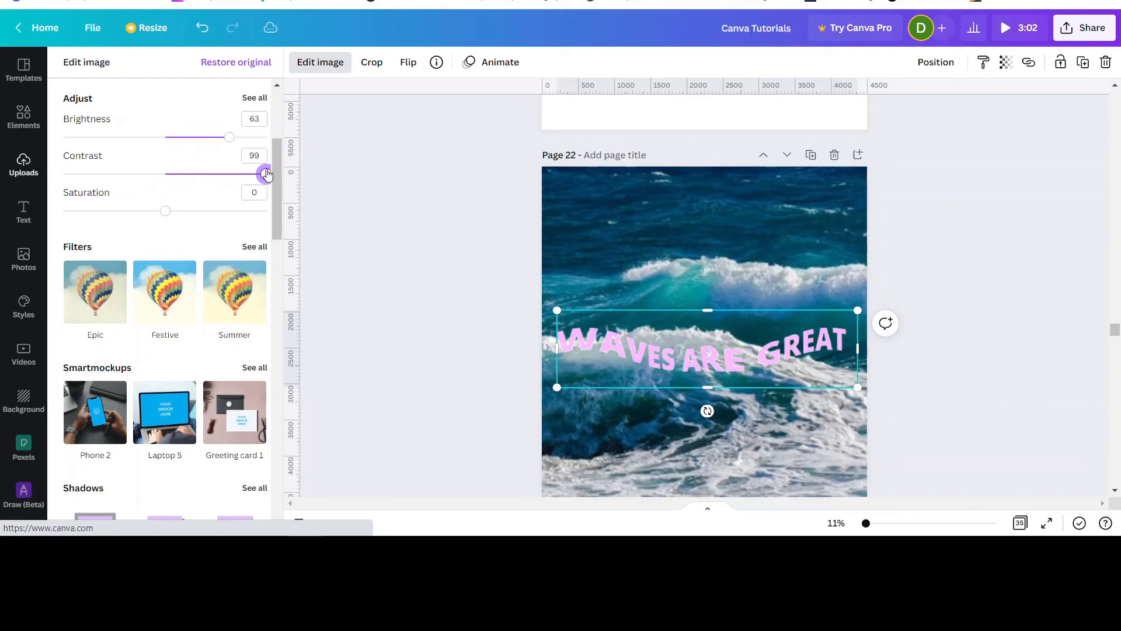
left_click_drag(166, 210, 68, 198)
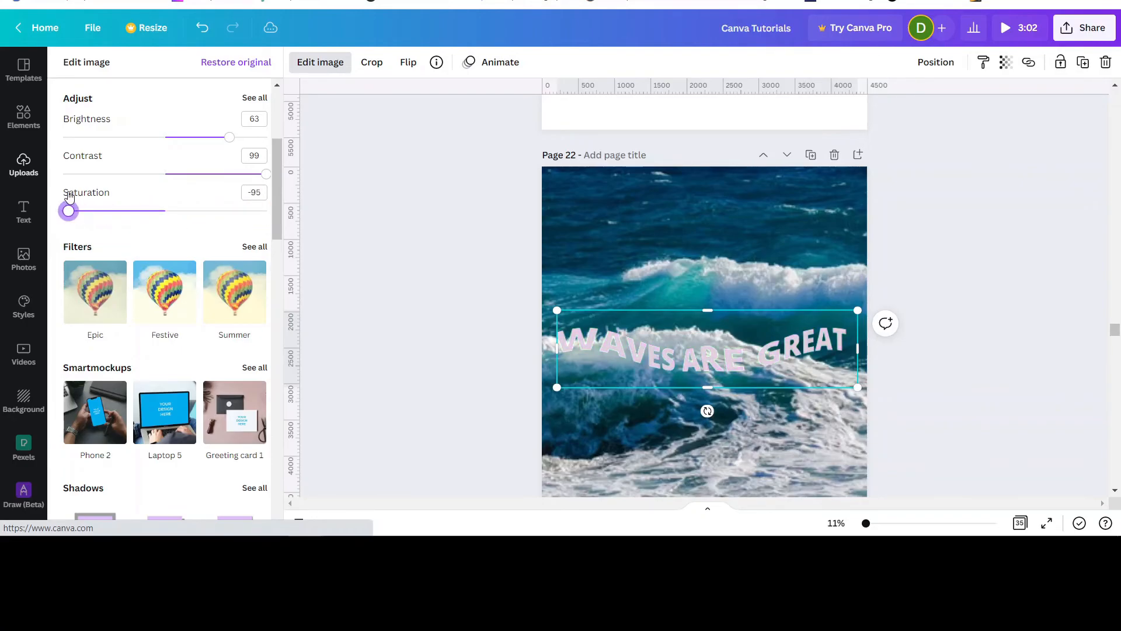
Move the text image up over the dark water near the page's upper edge, and set its contrast to 38 and brightness to 100.
left_click_drag(676, 332, 678, 200)
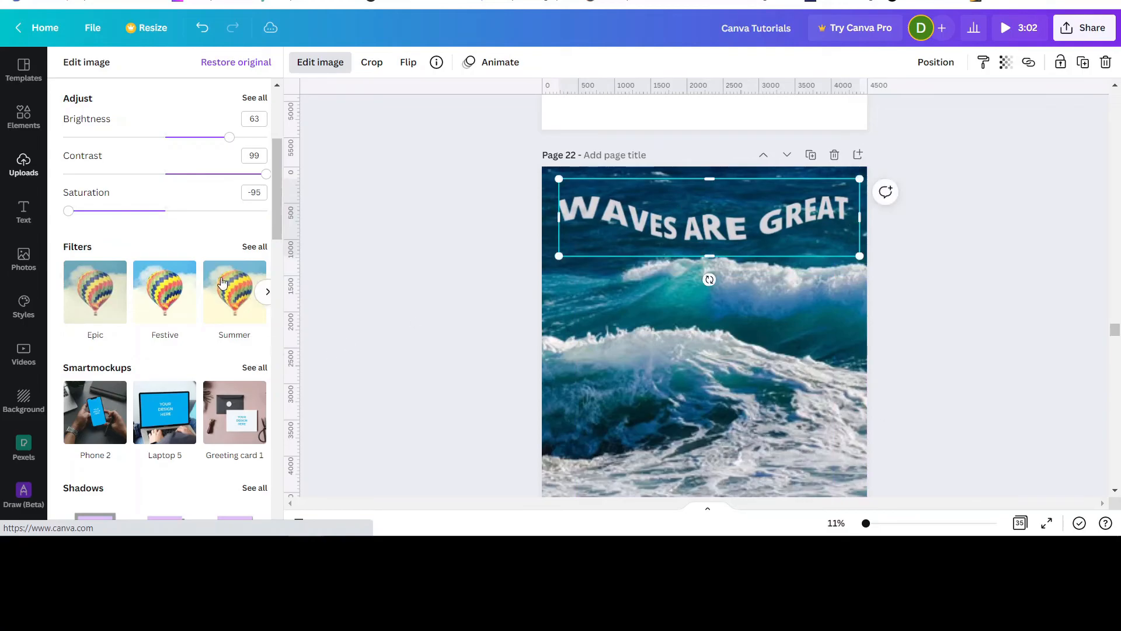
left_click_drag(267, 174, 203, 173)
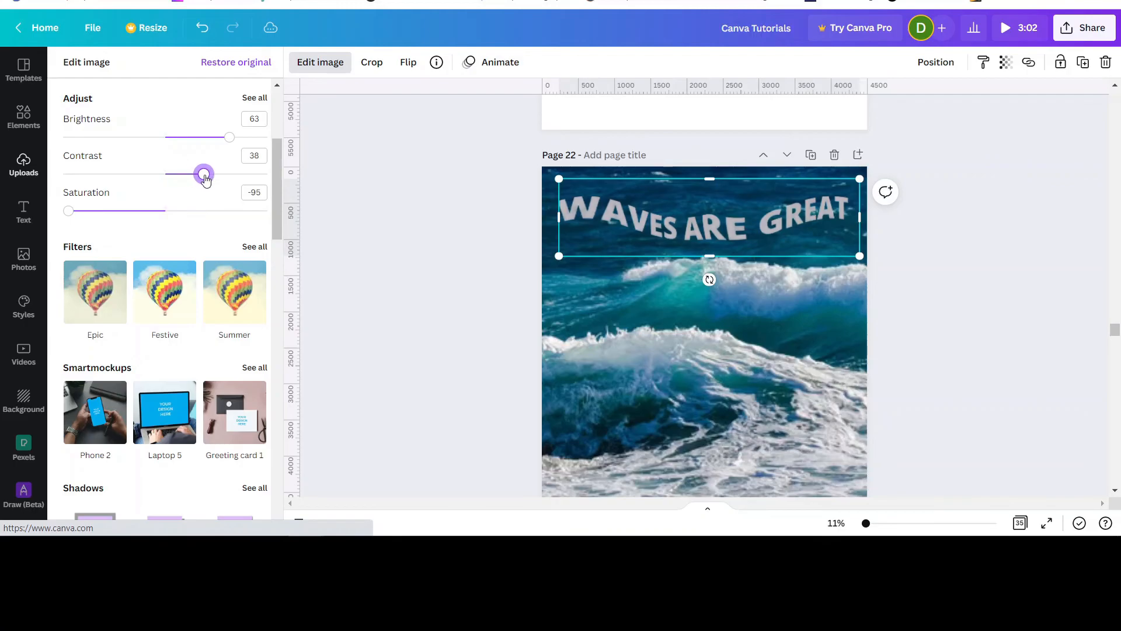
left_click_drag(230, 137, 294, 153)
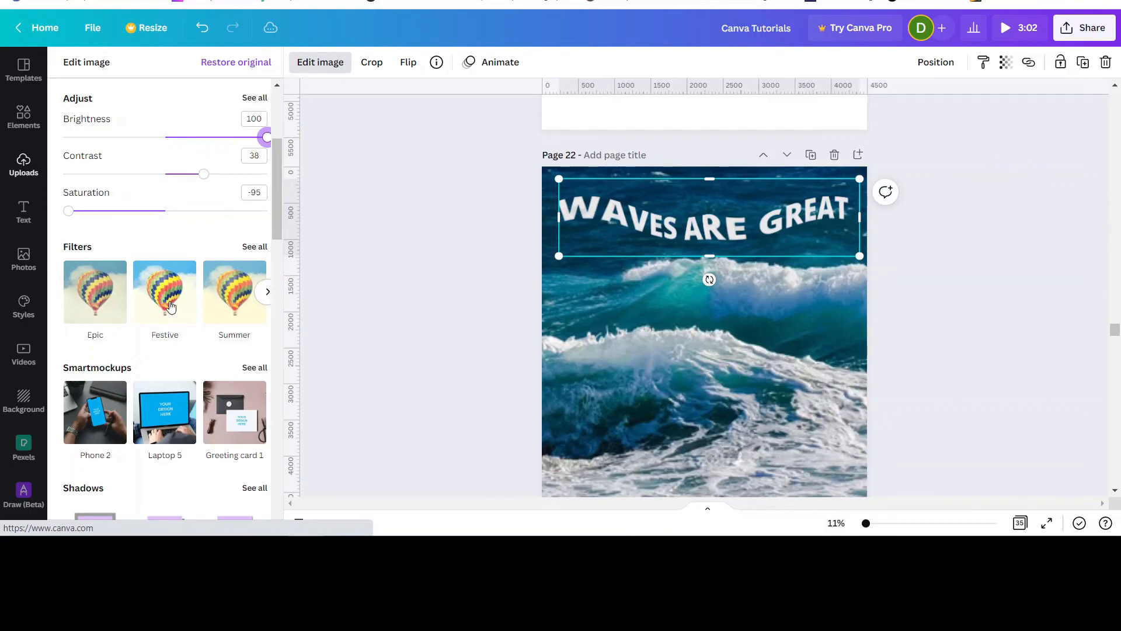
Recolor the wobbled text image with the Parakeet style of the ColorMix effect and deselect it.
scroll(169, 304, "down", 3)
scroll(183, 355, "down", 4)
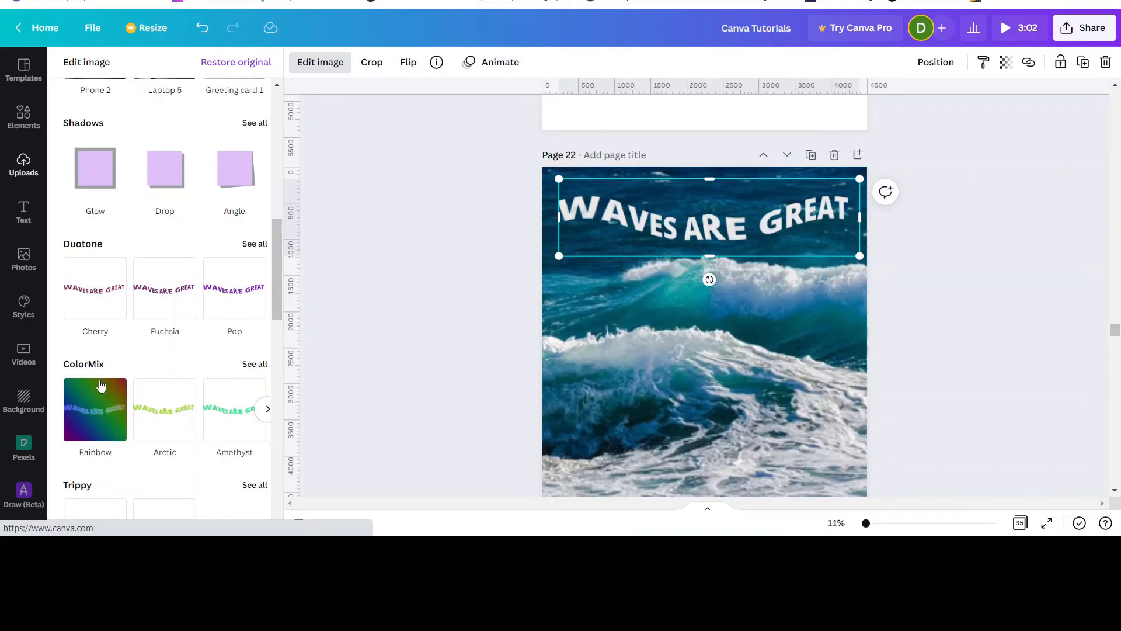
left_click(254, 365)
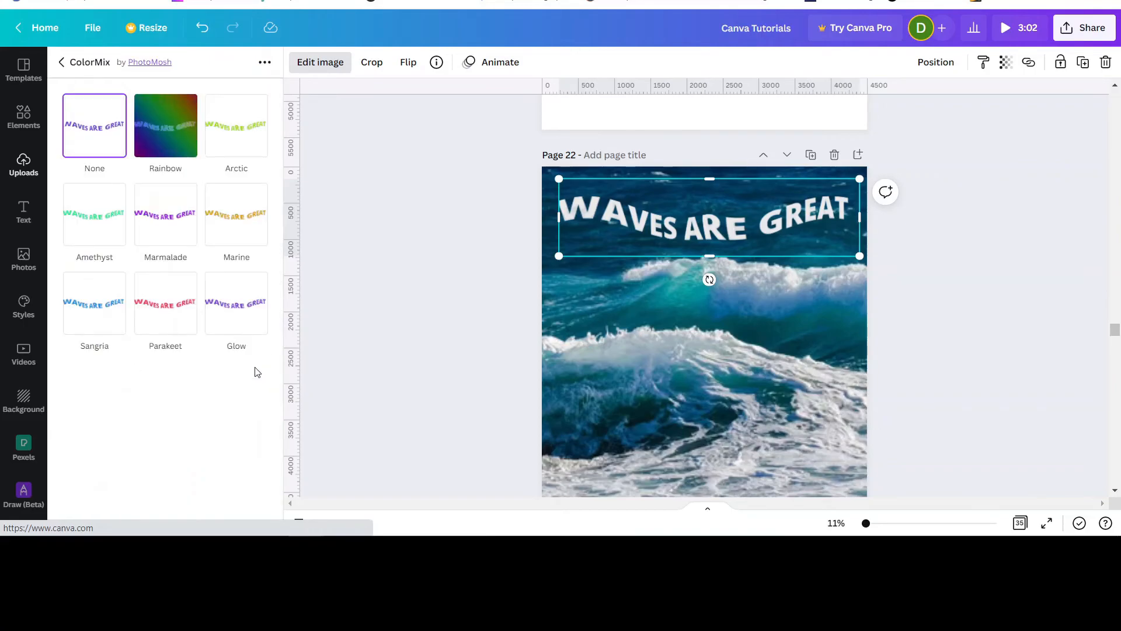
left_click(157, 314)
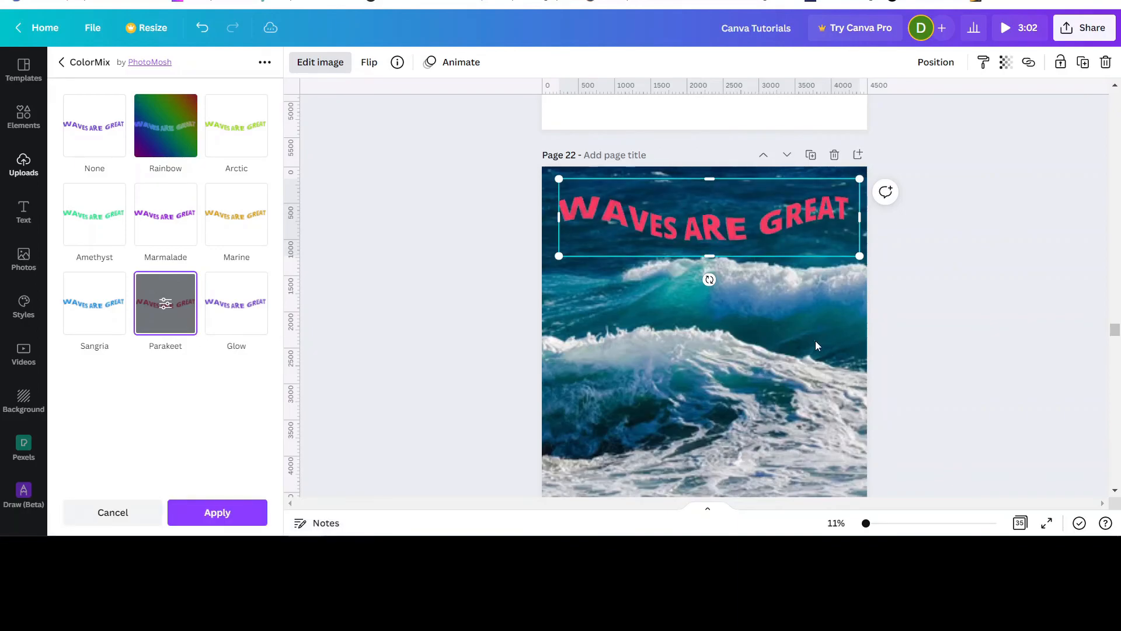
left_click(923, 327)
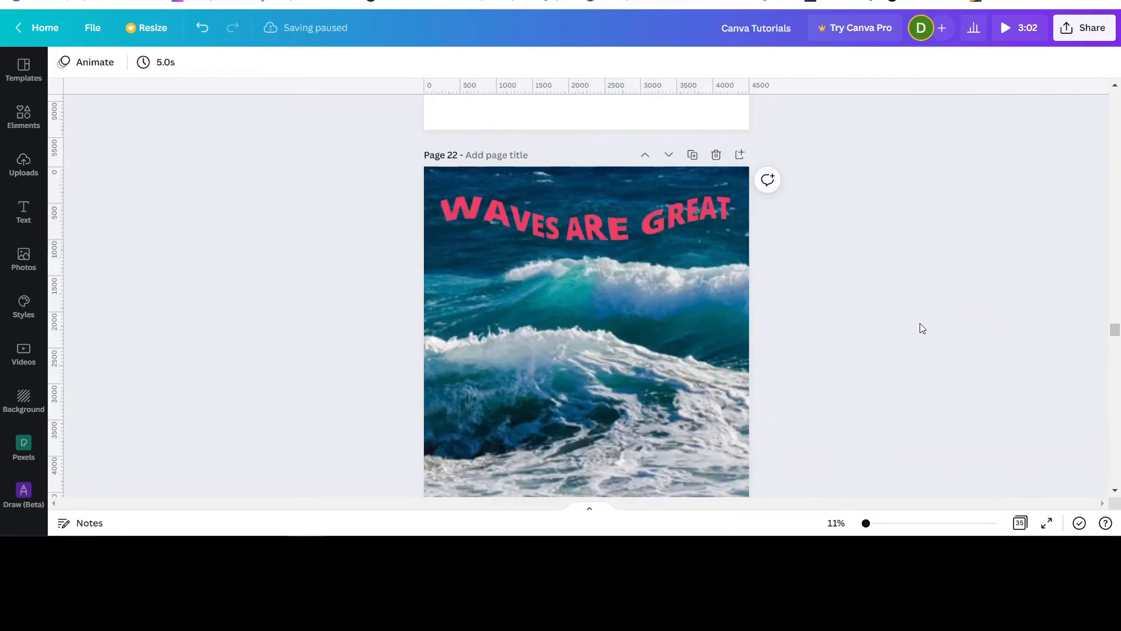
Tilt the WAVES ARE GREAT image on page 22 slightly counter-clockwise and shift it a little downward over the dark water.
scroll(902, 305, "down", 3)
scroll(896, 307, "up", 1)
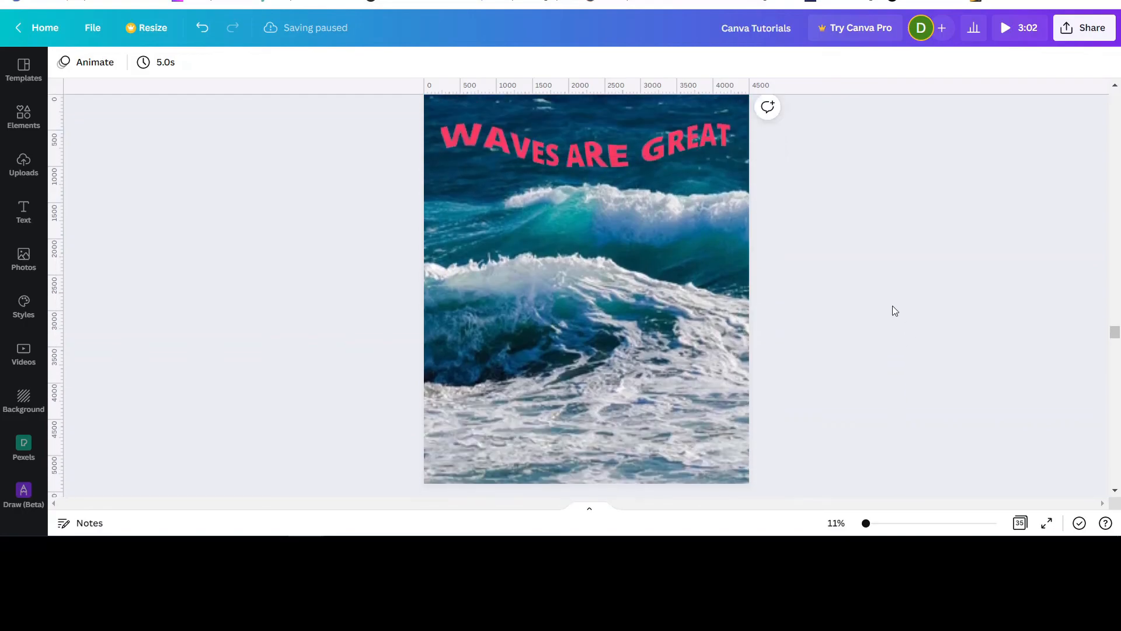
scroll(888, 306, "down", 5)
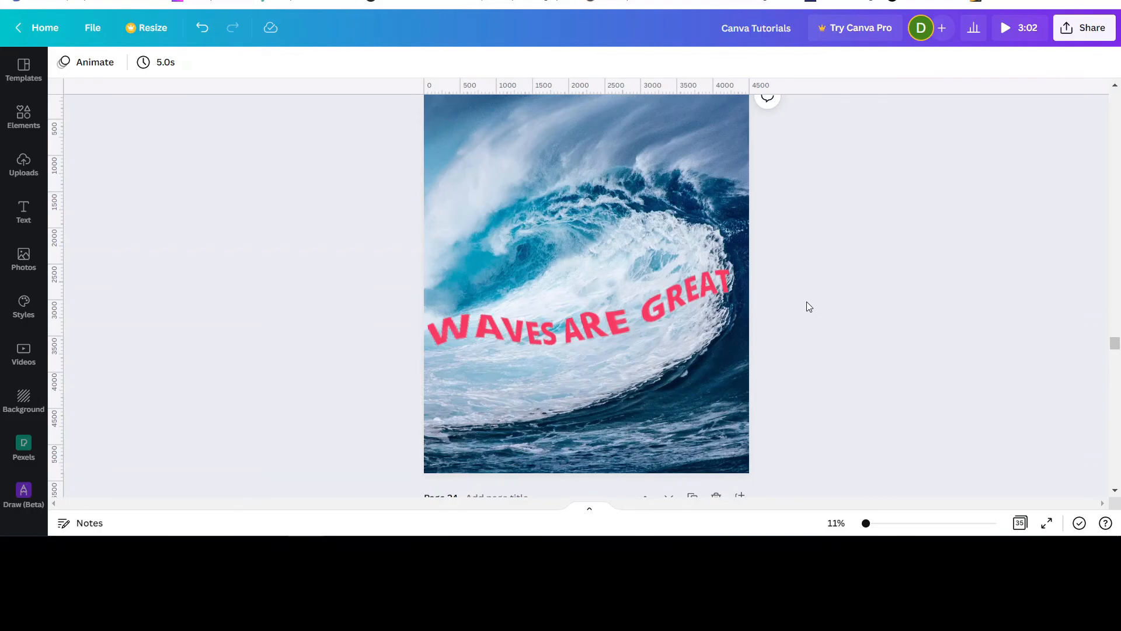
scroll(751, 296, "up", 5)
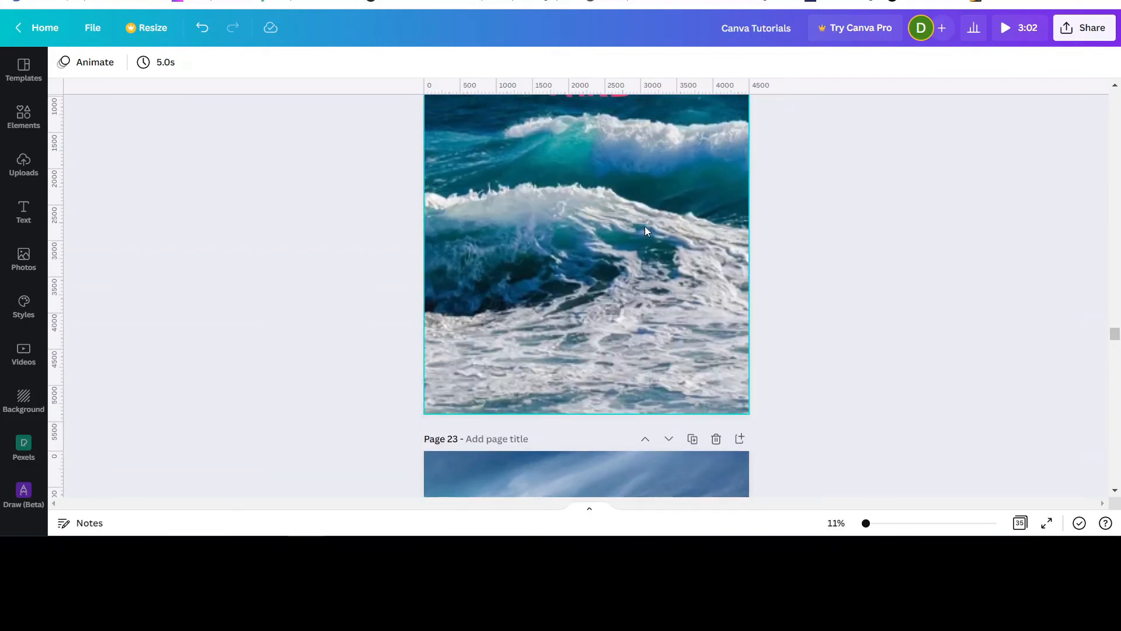
left_click(579, 246)
left_click_drag(592, 280, 633, 310)
mouse_move(587, 235)
left_mouse_down()
mouse_move(598, 428)
mouse_move(576, 463)
mouse_move(579, 236)
mouse_move(583, 246)
left_mouse_up()
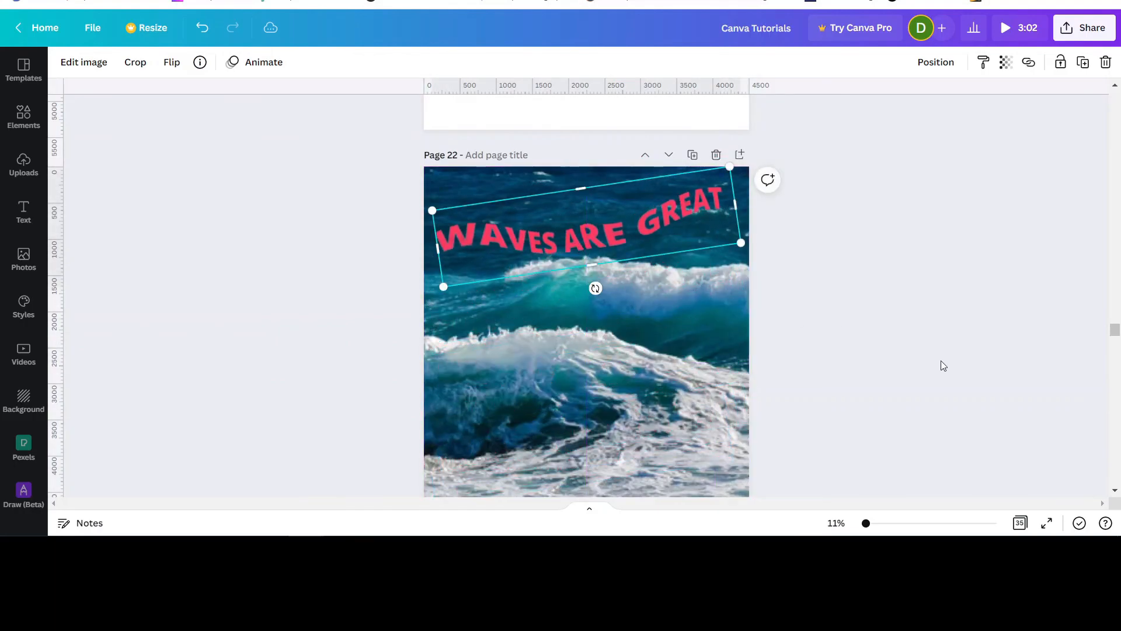
left_click(826, 359)
Review the finished wave text design on page 22 alongside the text designs on pages 21 and 20.
scroll(829, 358, "down", 2)
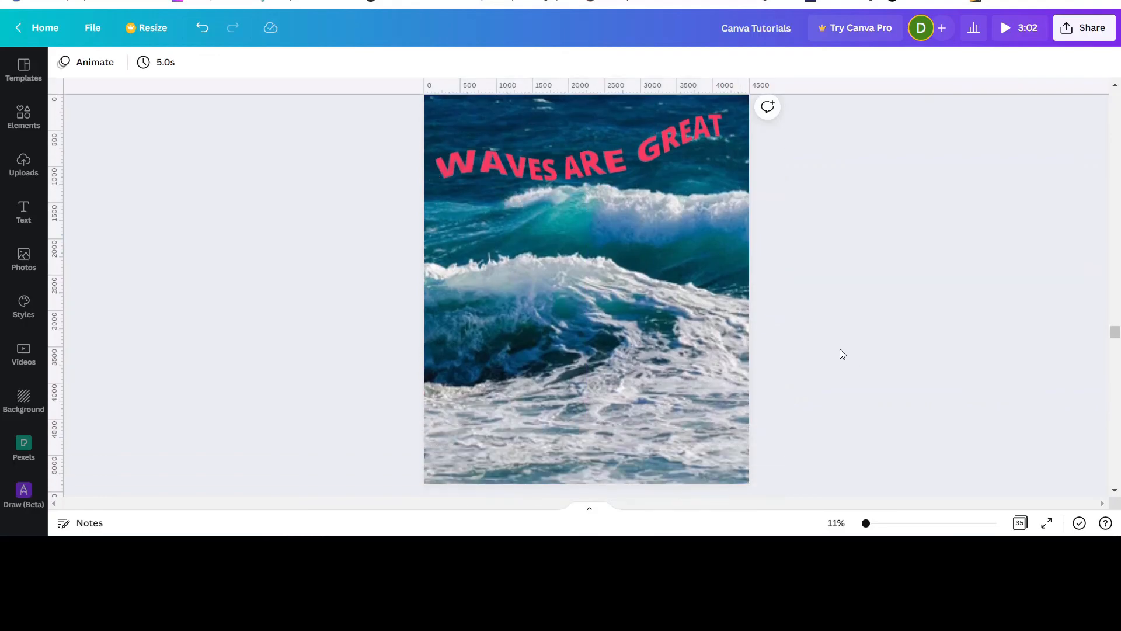
scroll(835, 350, "up", 5)
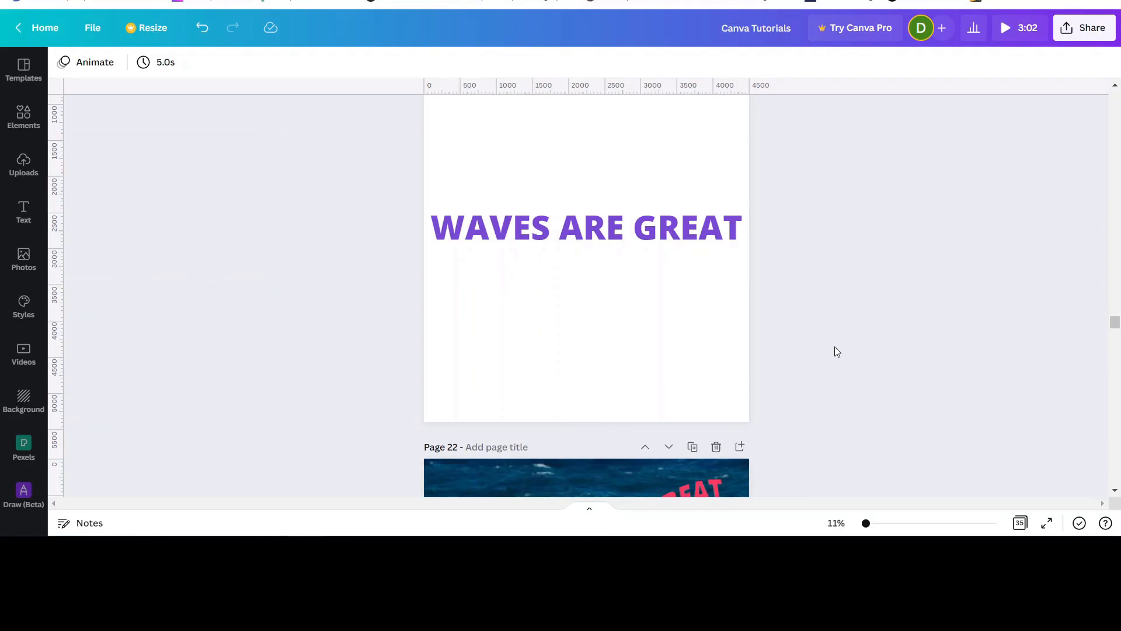
scroll(837, 349, "down", 3)
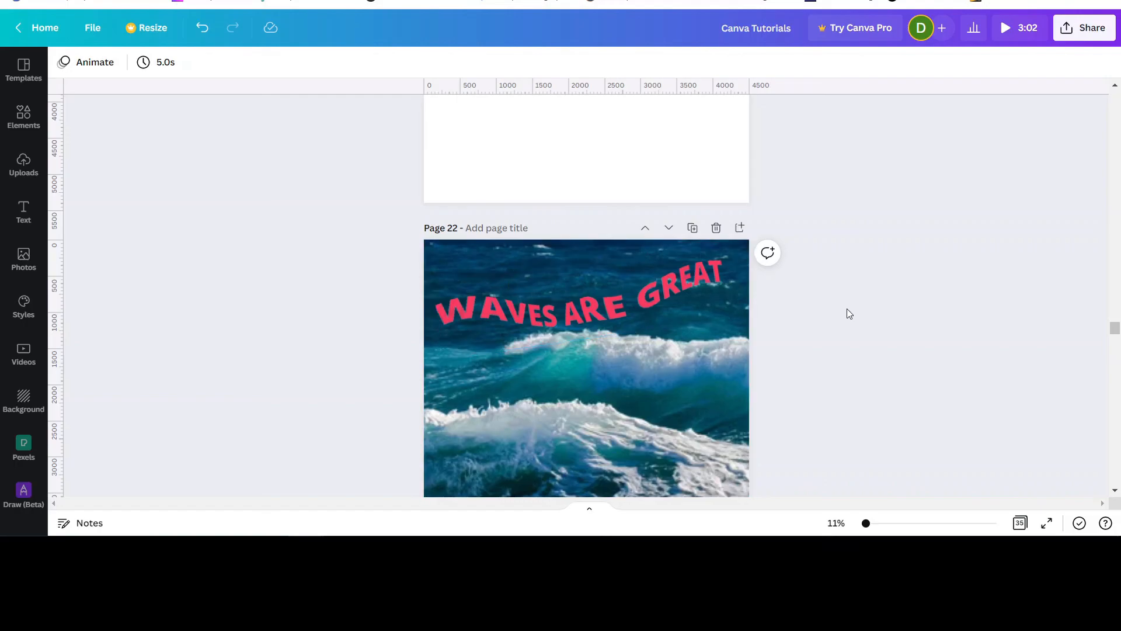
scroll(847, 308, "up", 7)
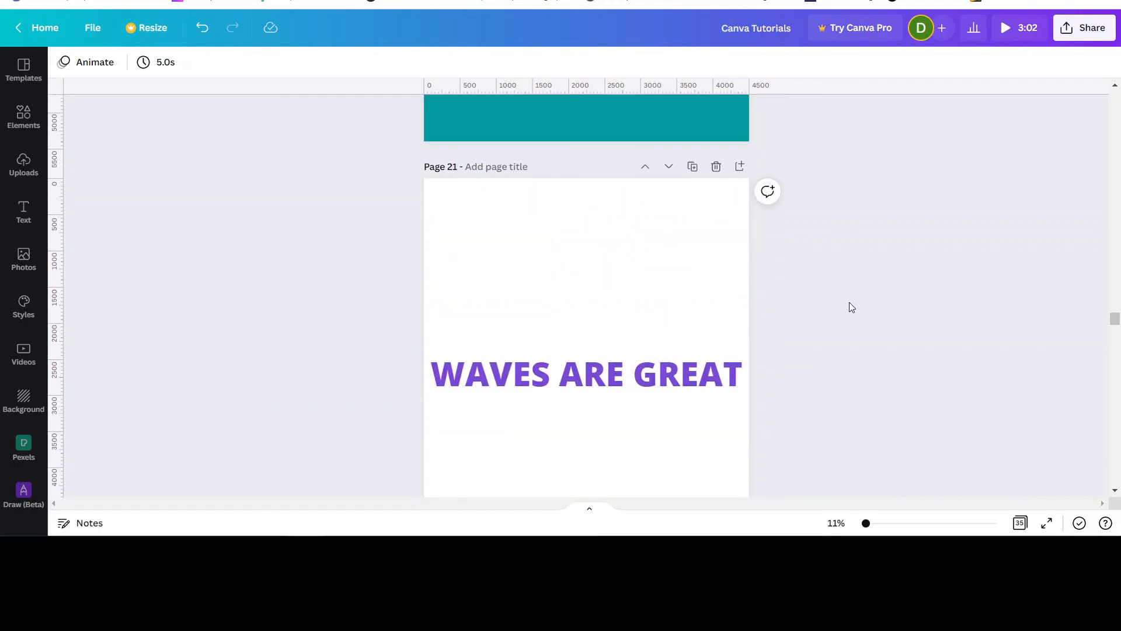
scroll(849, 302, "up", 2)
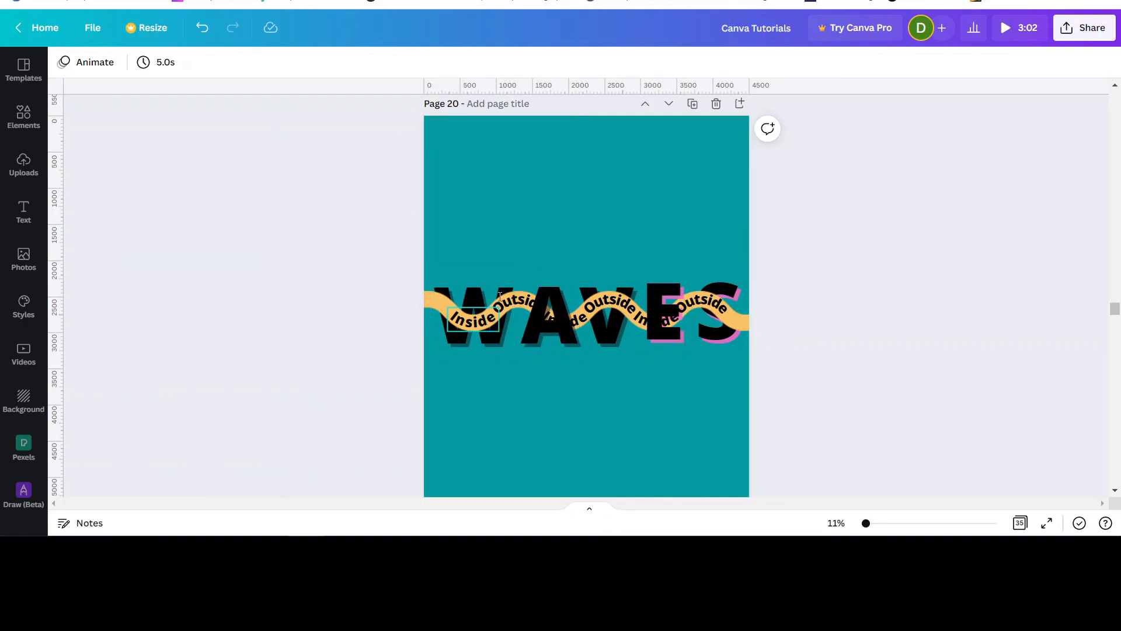
scroll(832, 307, "down", 2)
scroll(832, 308, "up", 2)
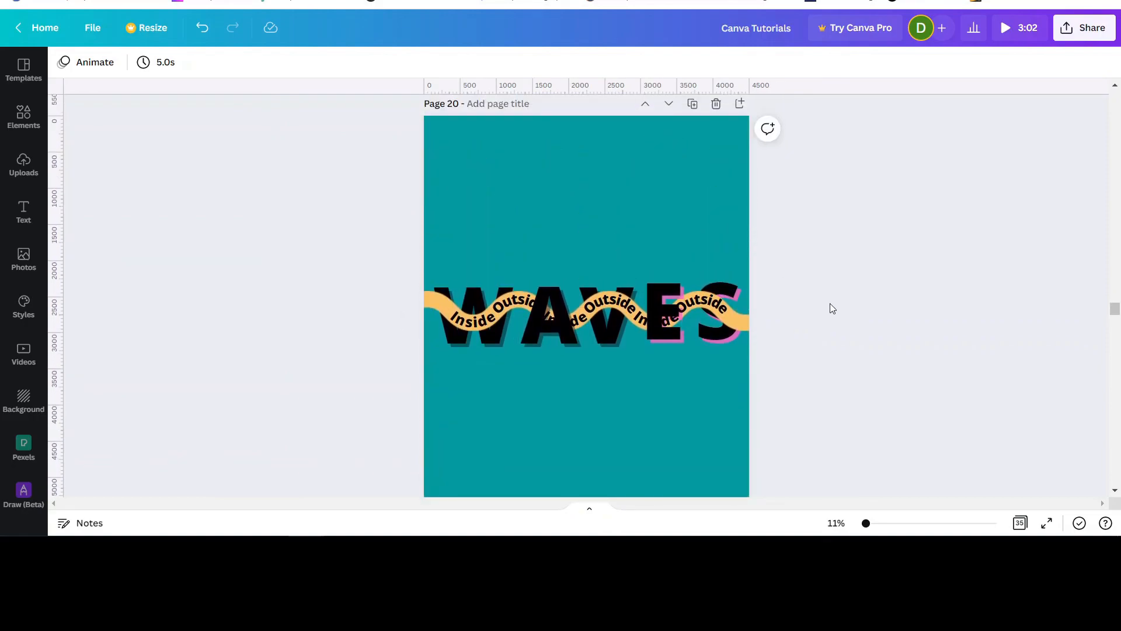